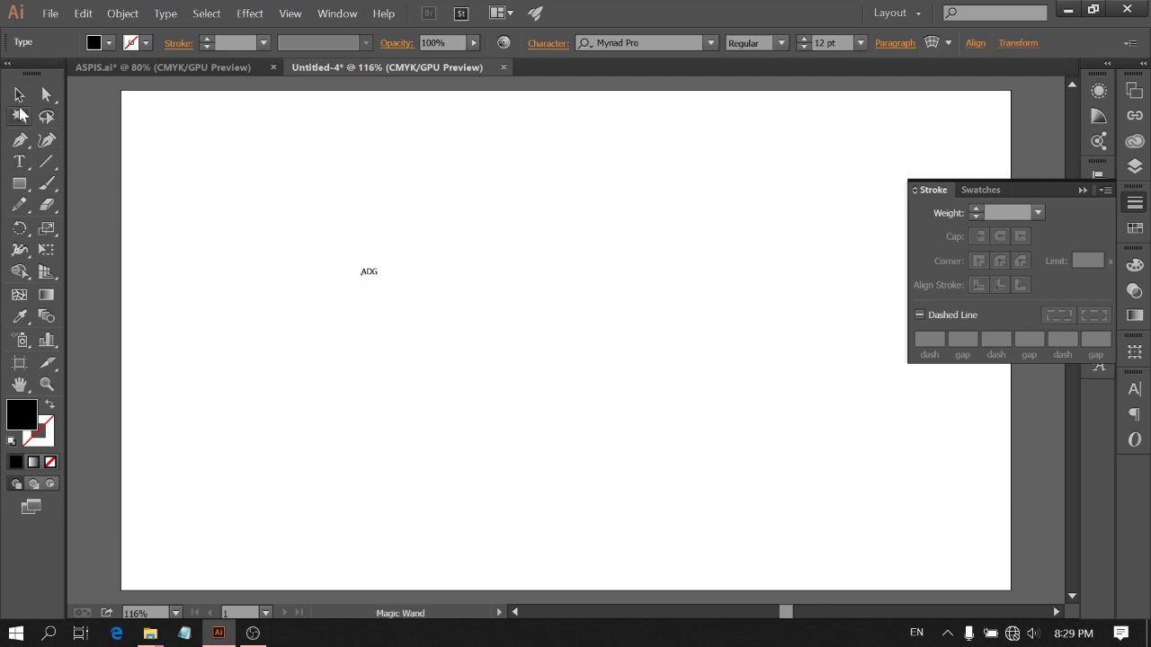
# Set the ADG text's font size to 300 pt
pyautogui.click(19, 94)
pyautogui.click(812, 42)
pyautogui.write('3')
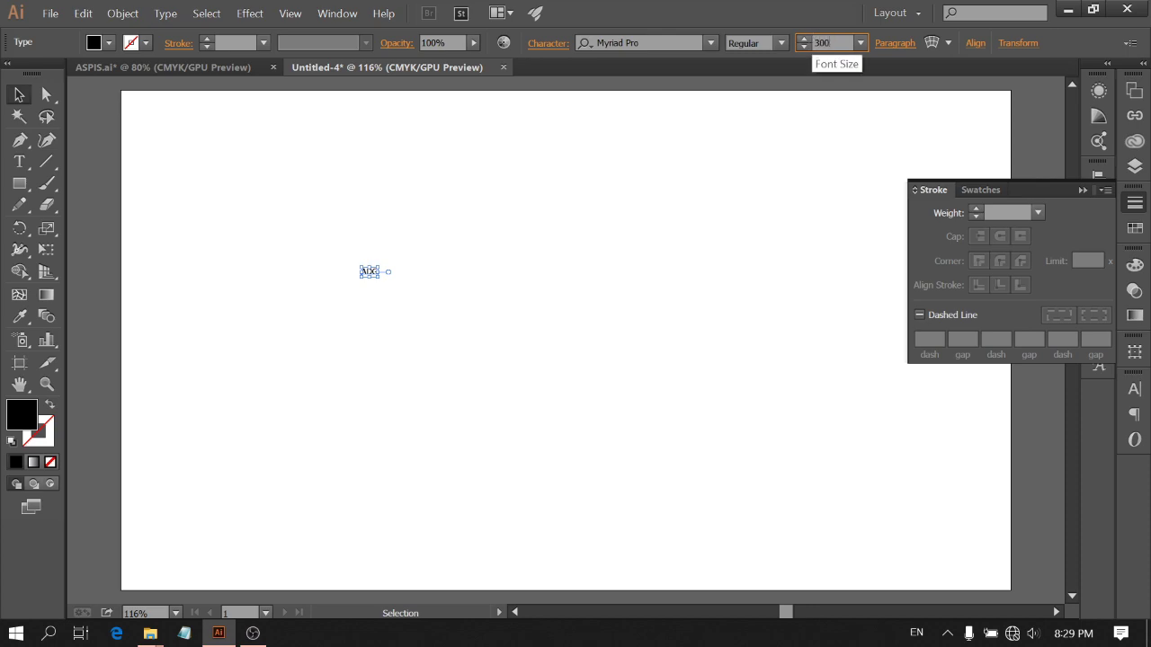
pyautogui.write('00')
pyautogui.press('Return')
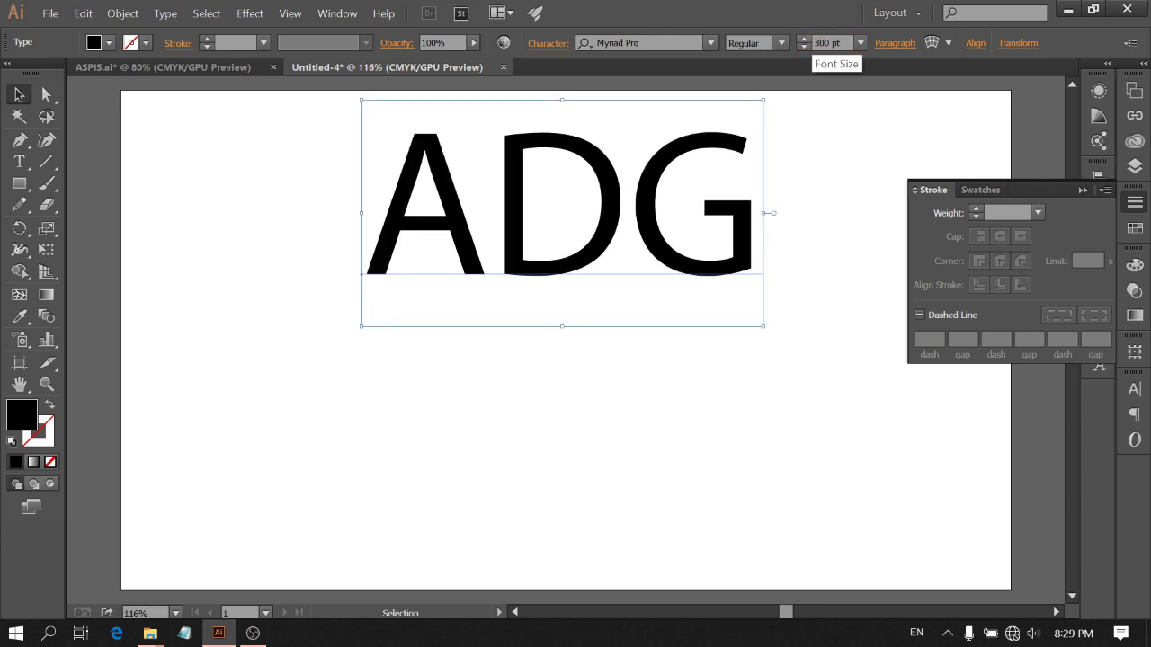
# Apply the Ethnocentric Regular font to the ADG text and move it to the middle of the artboard
pyautogui.click(685, 46)
pyautogui.write('eth')
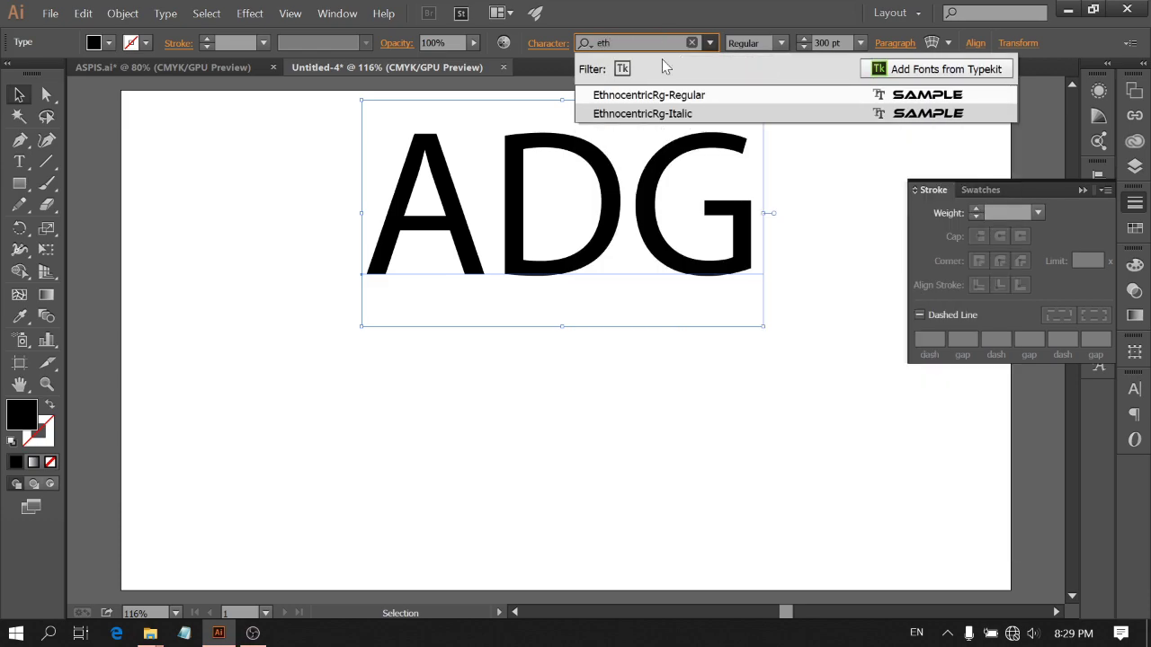
pyautogui.click(665, 93)
pyautogui.moveTo(689, 159); pyautogui.dragTo(557, 288)
pyautogui.click(644, 501)
pyautogui.click(685, 266)
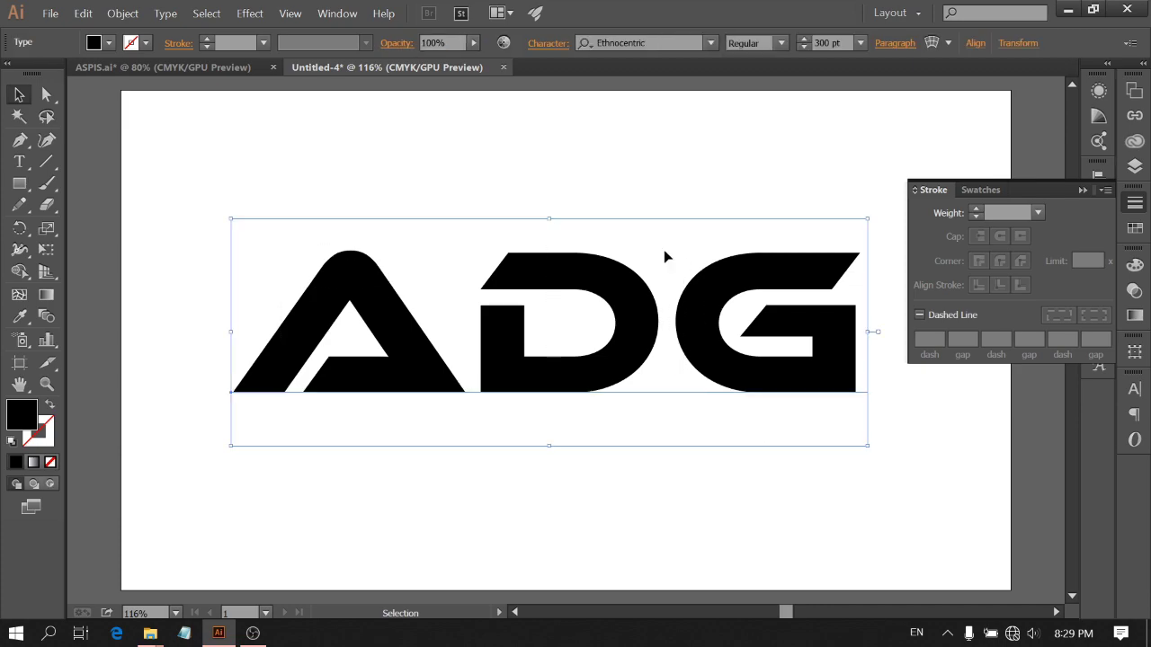
# Remove the ADG text's fill and give it a black stroke
pyautogui.click(107, 44)
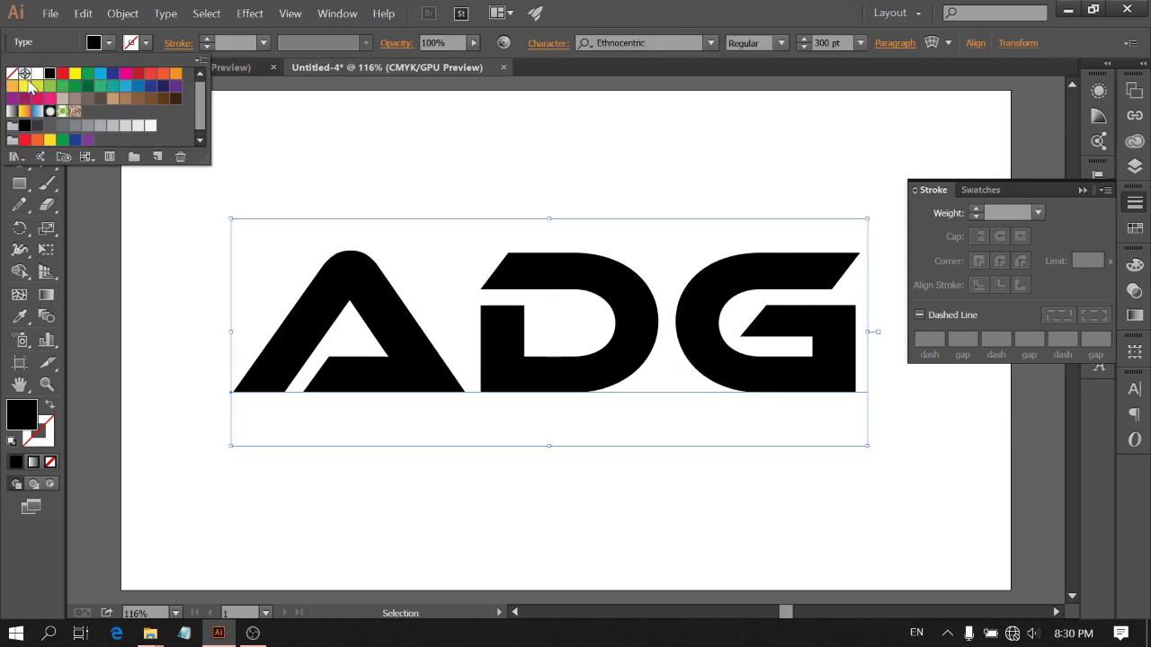
pyautogui.click(13, 74)
pyautogui.click(146, 45)
pyautogui.click(146, 45)
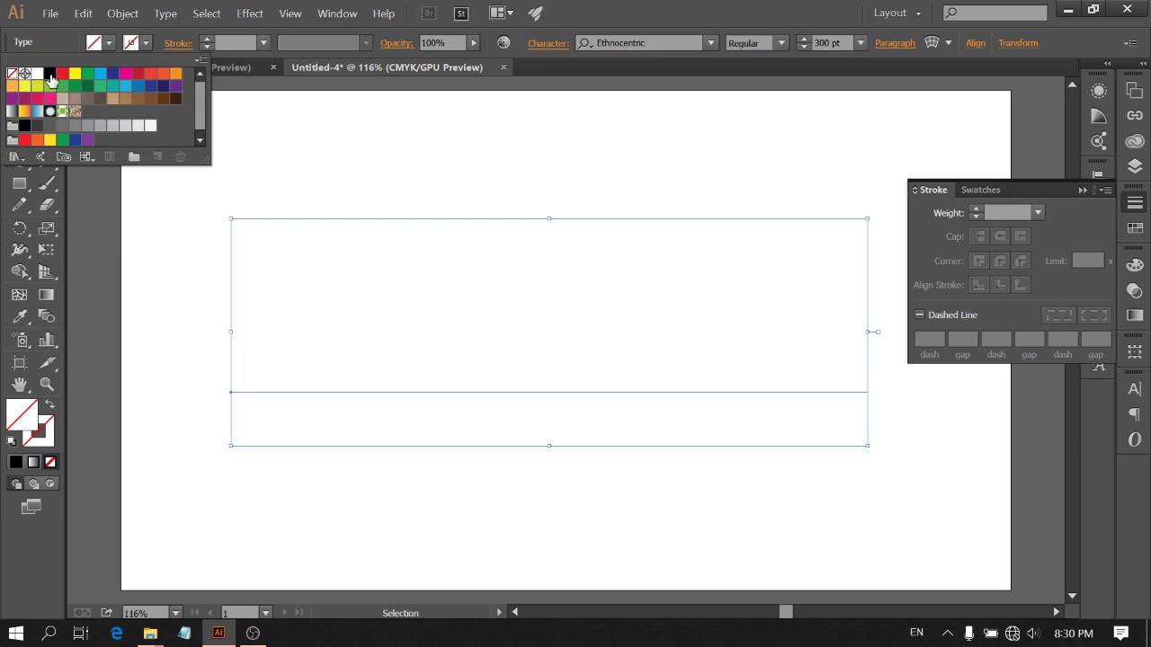
pyautogui.click(50, 74)
pyautogui.click(373, 150)
pyautogui.click(648, 282)
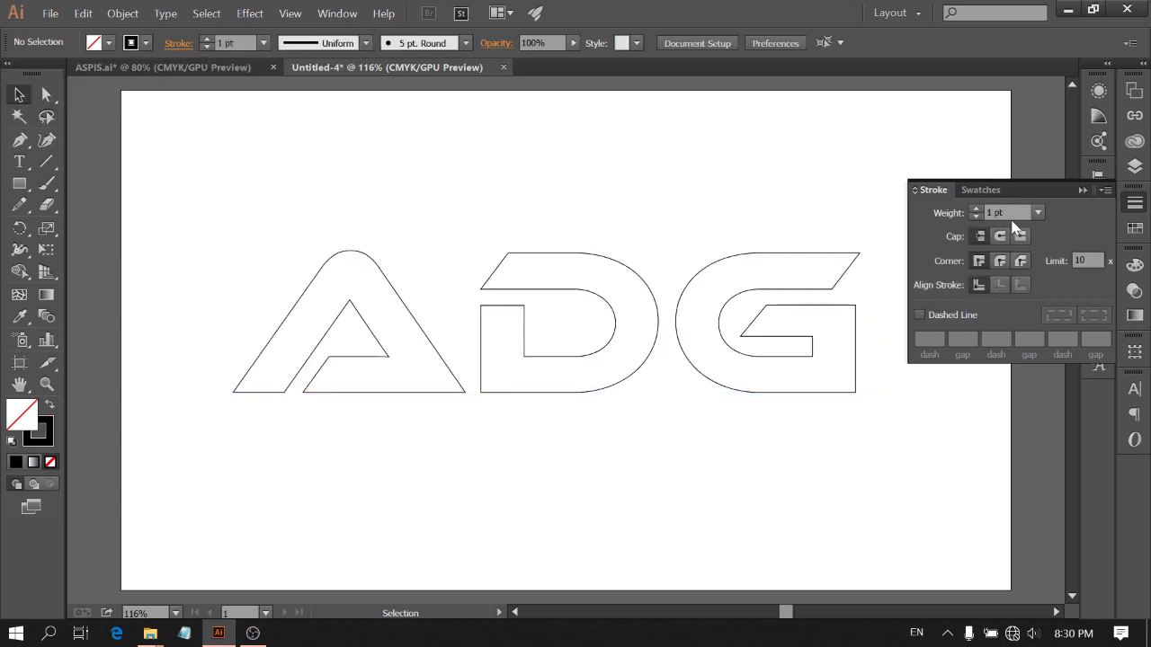
# Set the ADG text's stroke weight to 13 pt
pyautogui.click(779, 284)
pyautogui.click(974, 208)
pyautogui.click(975, 207)
pyautogui.click(975, 207)
pyautogui.click(974, 208)
pyautogui.click(976, 207)
pyautogui.click(975, 208)
pyautogui.click(975, 208)
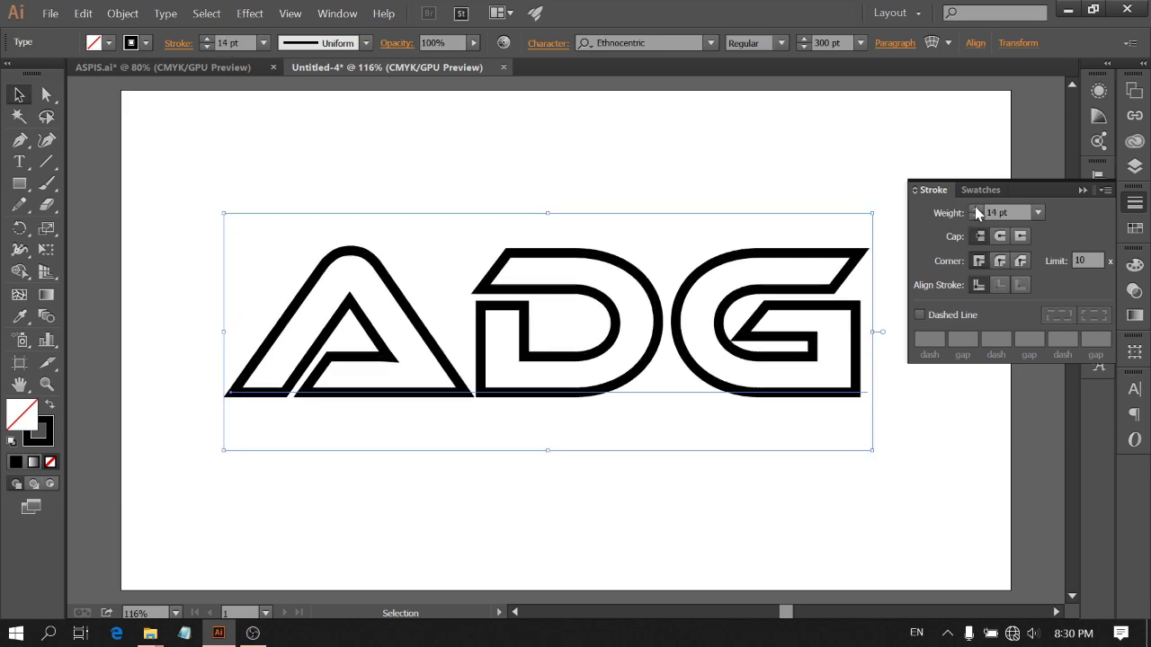
pyautogui.click(975, 216)
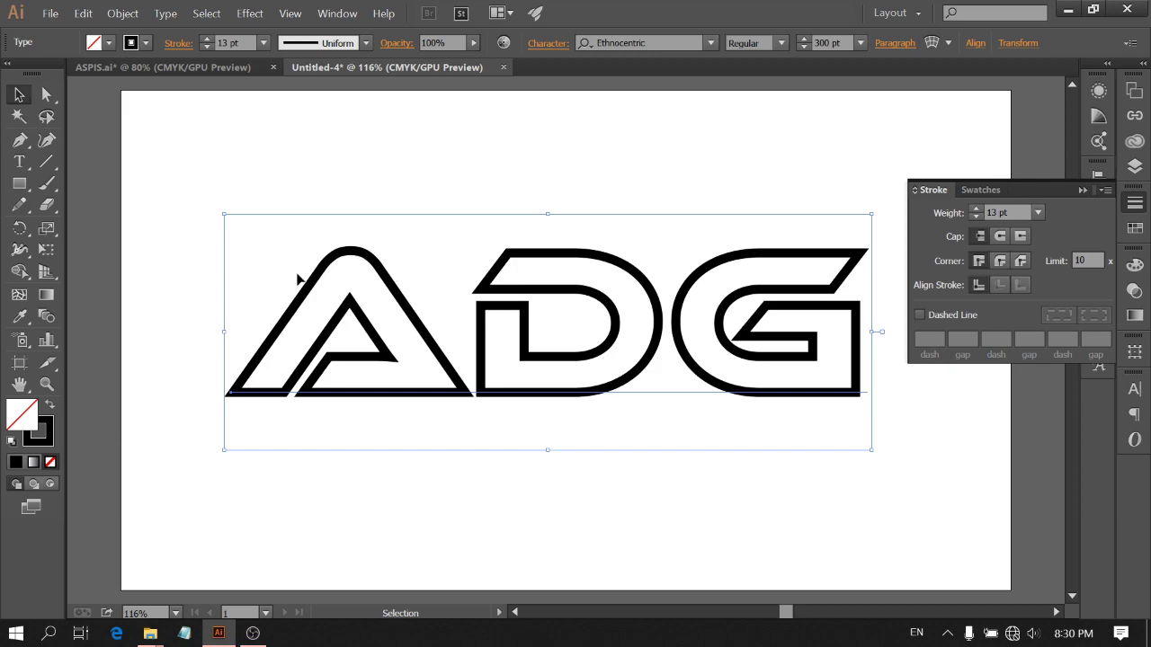
# Expand the ADG text into outlines with the Object and Fill options enabled
pyautogui.click(122, 13)
pyautogui.click(147, 189)
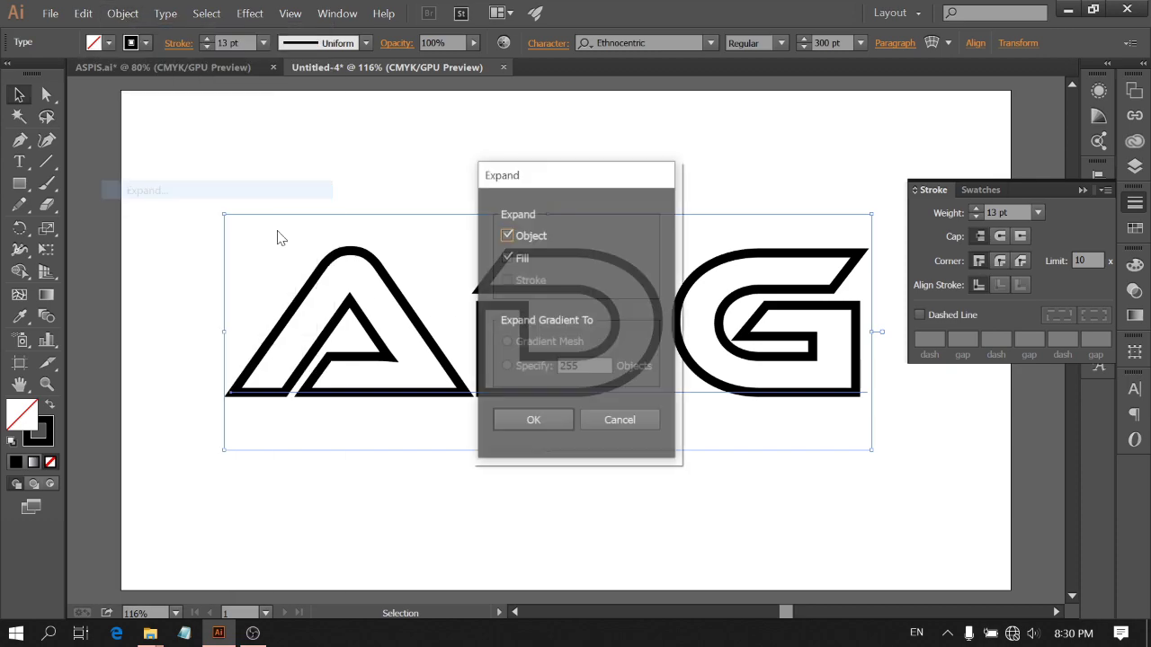
pyautogui.click(544, 421)
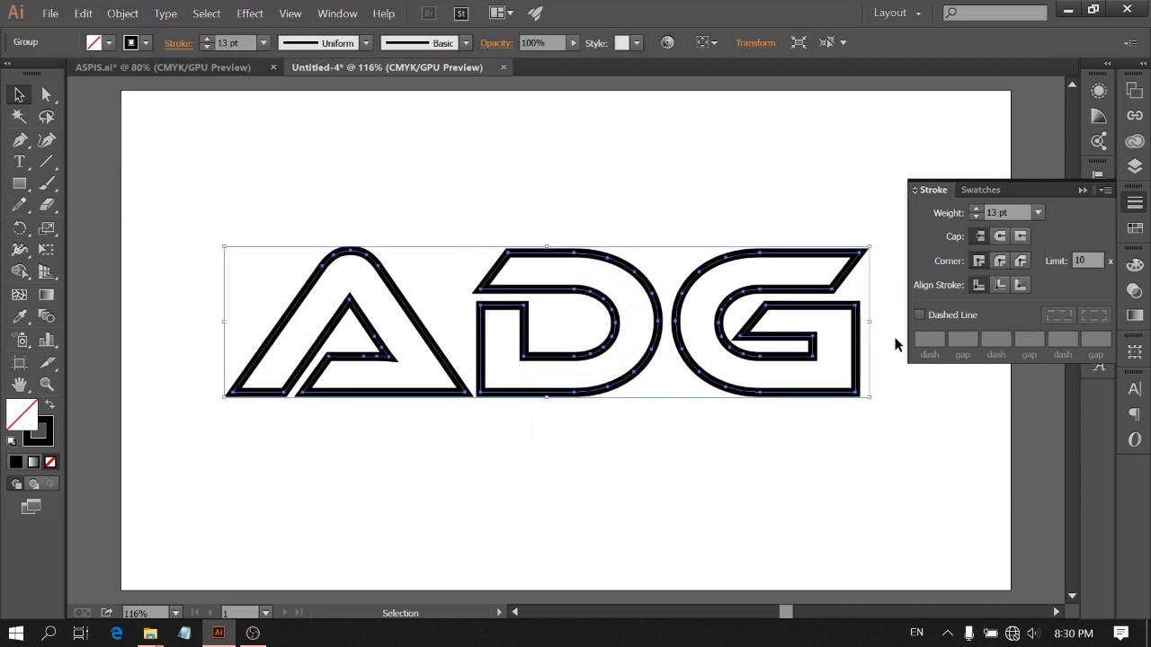
# Align the 13 pt stroke to the inside of the ADG letter outlines
pyautogui.click(1003, 285)
pyautogui.click(974, 210)
pyautogui.click(974, 210)
pyautogui.click(977, 217)
pyautogui.click(976, 217)
pyautogui.click(1019, 284)
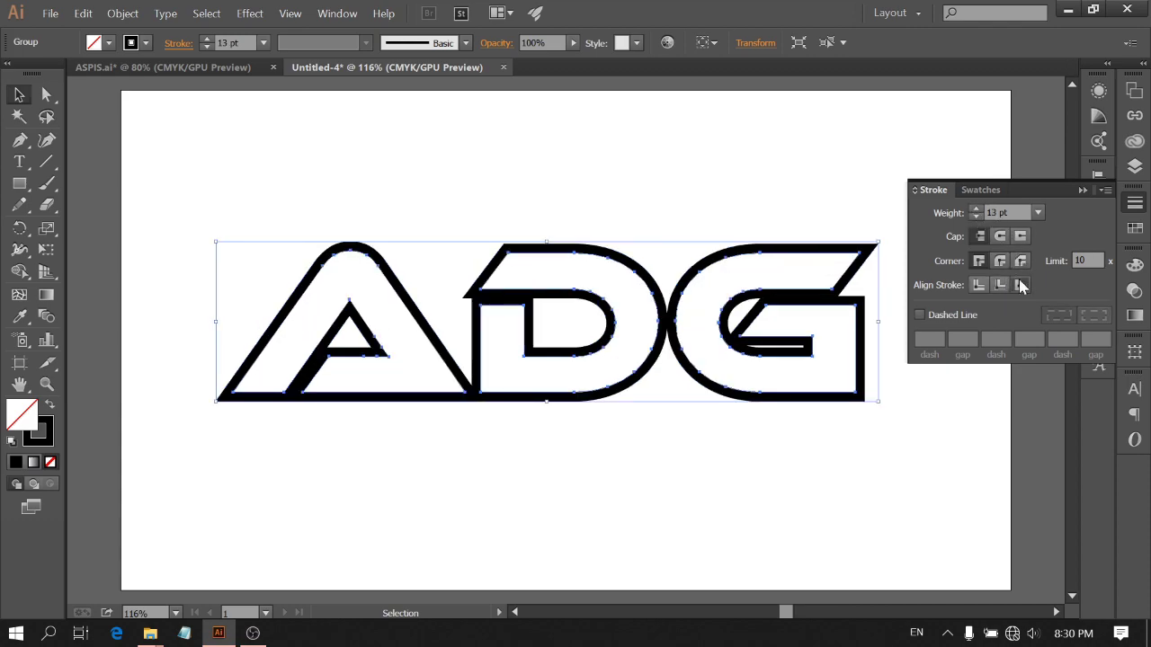
pyautogui.click(998, 284)
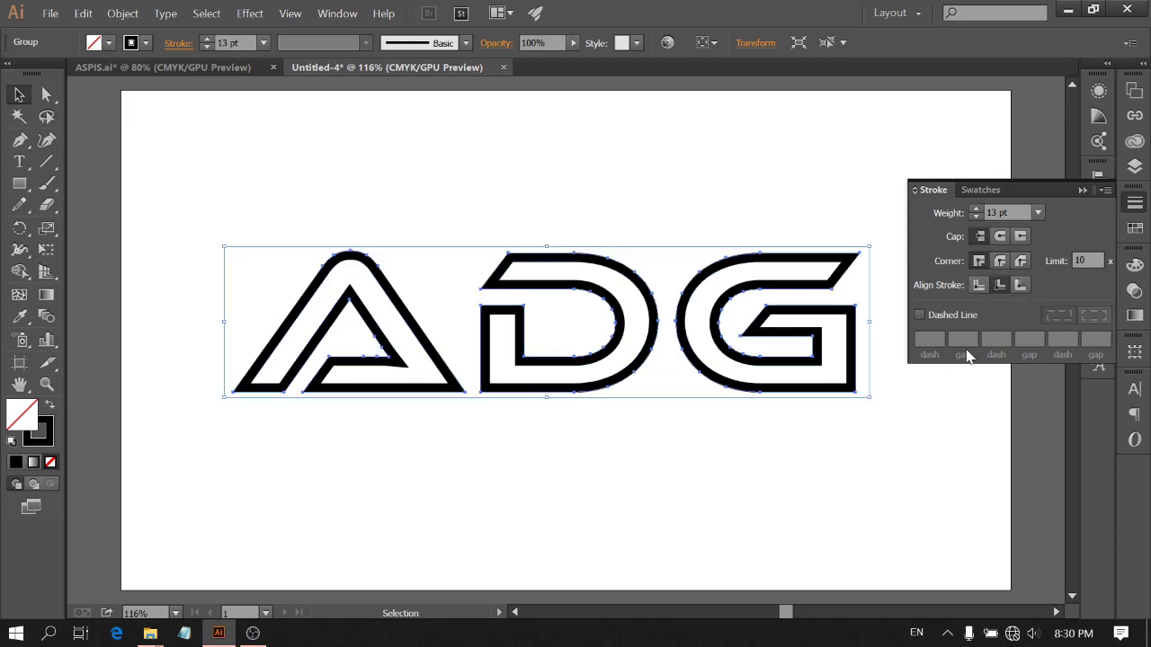
# Ungroup the ADG outlines into separate letters
pyautogui.click(830, 491)
pyautogui.moveTo(313, 241); pyautogui.dragTo(716, 410)
pyautogui.press('ctrl')
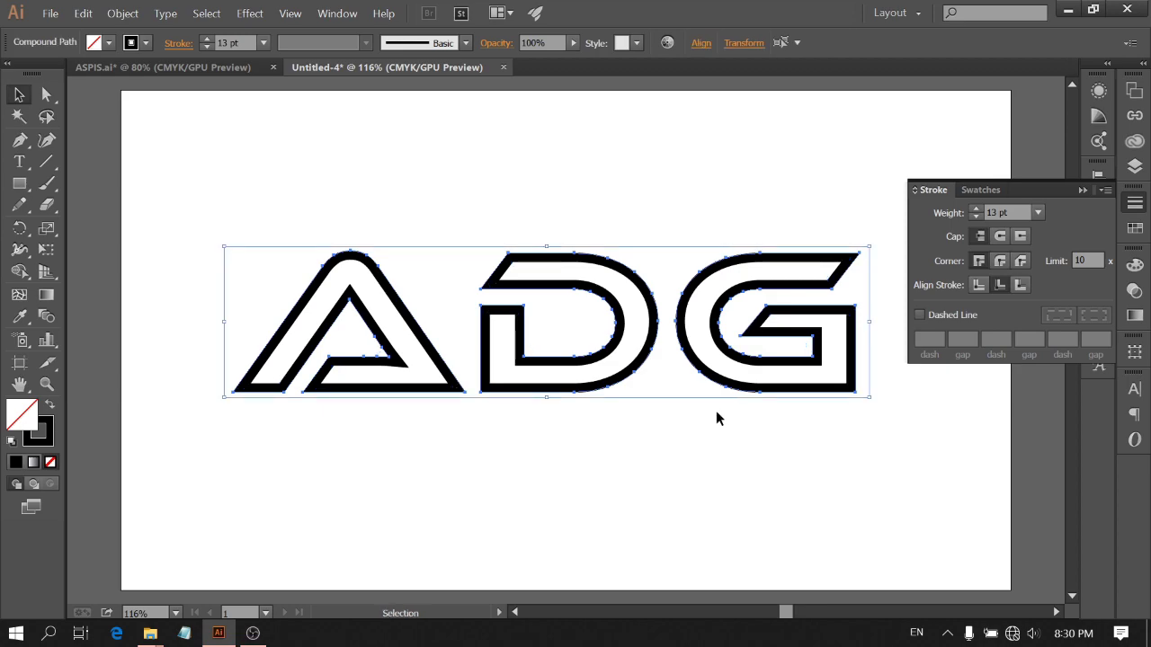
pyautogui.click(703, 400)
# Extend the D's upper arm left by moving its two end anchor points until they overlap the top of the A
pyautogui.scroll(3, 501, 301)
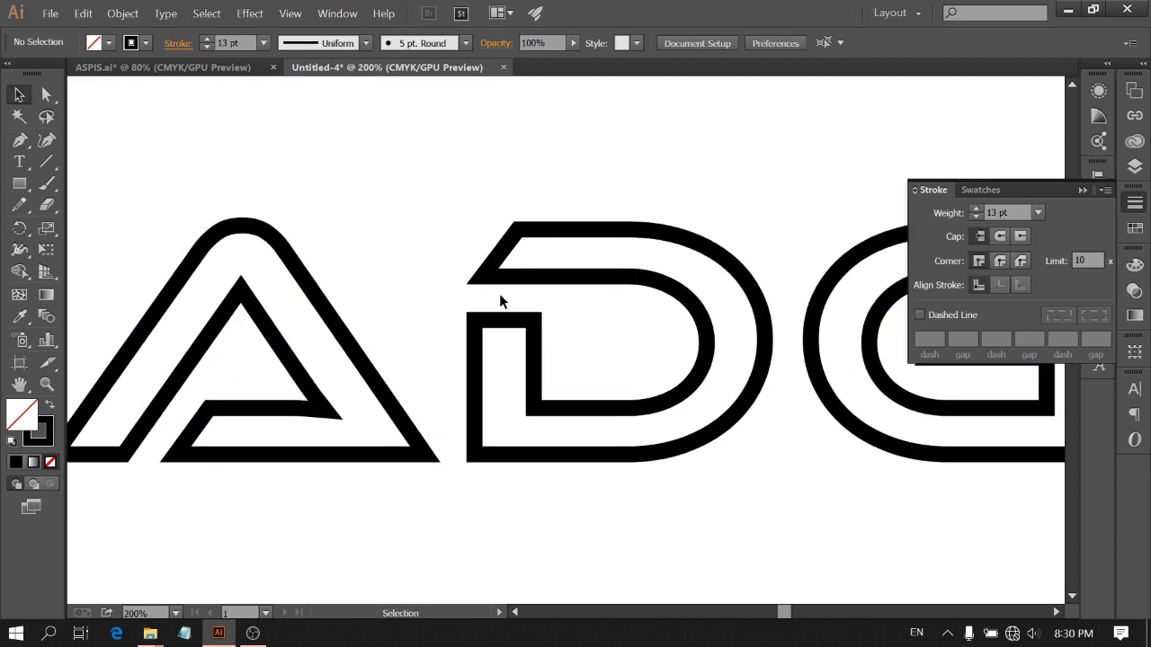
pyautogui.click(44, 97)
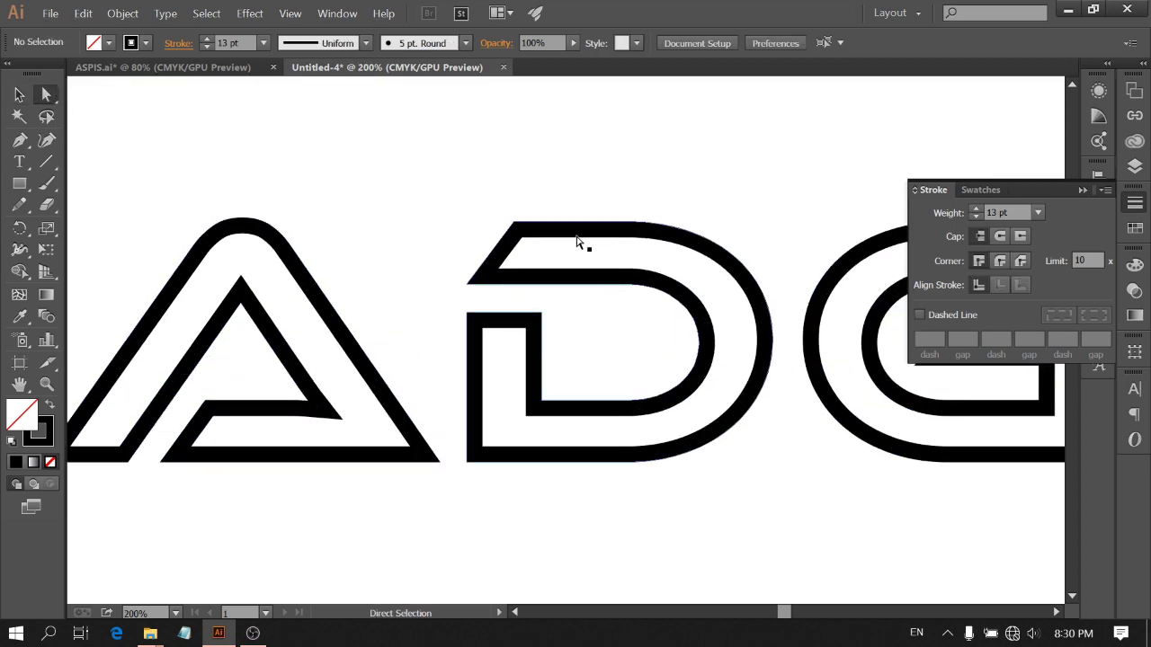
pyautogui.click(517, 231)
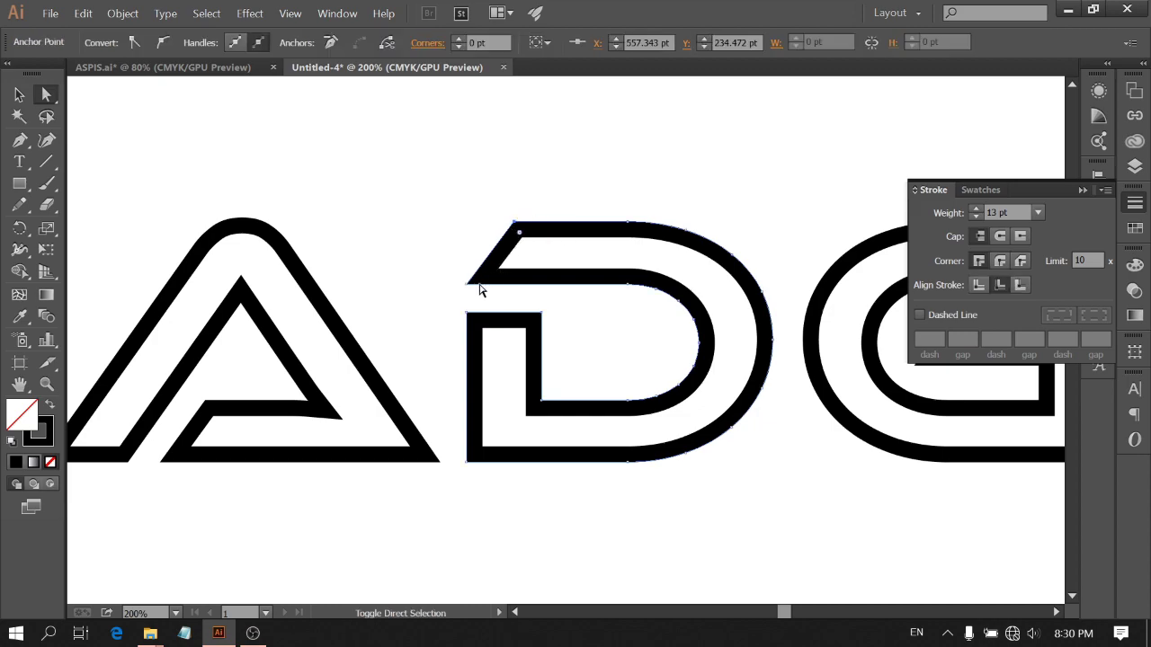
pyautogui.keyDown('shift'); pyautogui.click(473, 281); pyautogui.keyUp('shift')
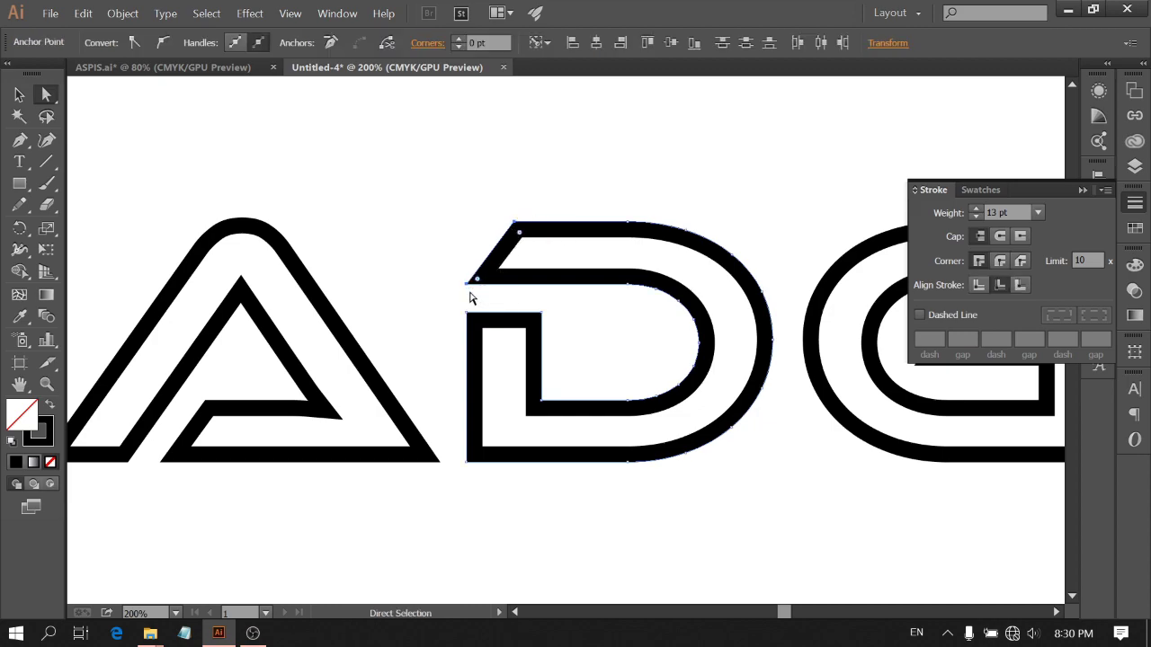
pyautogui.press('Left')
pyautogui.press('Left')
pyautogui.press('Left')
pyautogui.press('Left')
pyautogui.press('Left')
pyautogui.press('Left')
pyautogui.press('Left')
pyautogui.press('Left')
pyautogui.press('Left')
pyautogui.press('Left')
pyautogui.press('Left')
pyautogui.press('Left')
pyautogui.press('Left')
pyautogui.press('Left')
pyautogui.press('Left')
pyautogui.press('Left')
pyautogui.press('Left')
pyautogui.press('Left')
pyautogui.press('Left')
pyautogui.press('Left')
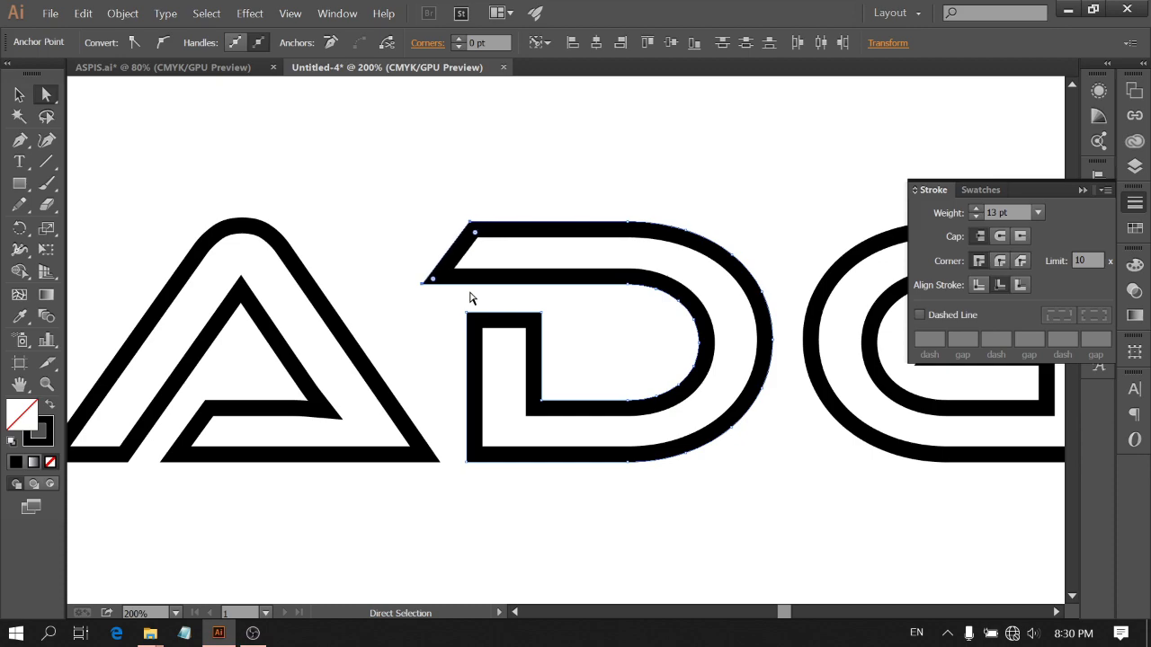
pyautogui.press('Left')
pyautogui.press('Left')
pyautogui.press('Left')
pyautogui.press('Left')
pyautogui.press('Left')
pyautogui.press('Left')
pyautogui.press('Left')
pyautogui.press('Left')
pyautogui.press('Left')
pyautogui.press('Left')
pyautogui.press('Left')
pyautogui.press('Left')
pyautogui.press('Left')
pyautogui.press('Left')
pyautogui.press('Left')
pyautogui.press('Left')
pyautogui.press('Left')
pyautogui.press('Left')
pyautogui.press('Left')
pyautogui.press('Left')
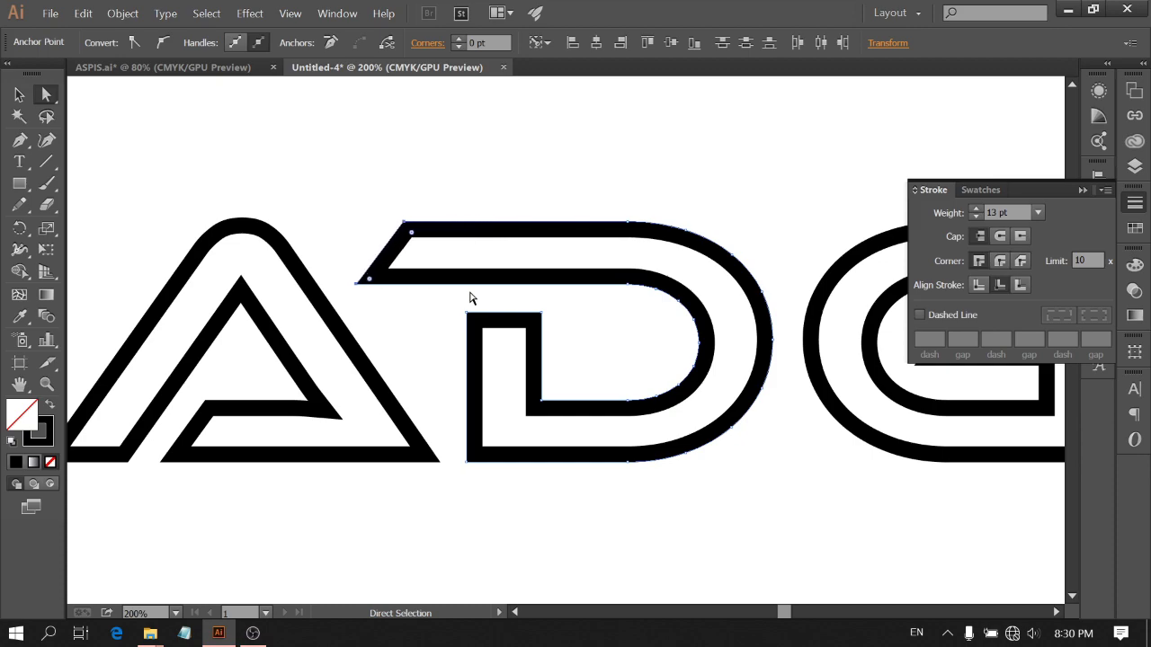
pyautogui.press('Left')
pyautogui.press('Left')
pyautogui.press('Left')
pyautogui.press('Left')
pyautogui.press('Left')
pyautogui.press('Left')
pyautogui.press('Left')
pyautogui.press('Left')
pyautogui.press('Left')
pyautogui.press('Left')
pyautogui.press('Left')
pyautogui.press('Left')
pyautogui.press('Left')
pyautogui.press('Left')
pyautogui.press('Left')
pyautogui.press('Left')
pyautogui.press('Left')
pyautogui.press('Left')
pyautogui.press('Left')
pyautogui.press('Left')
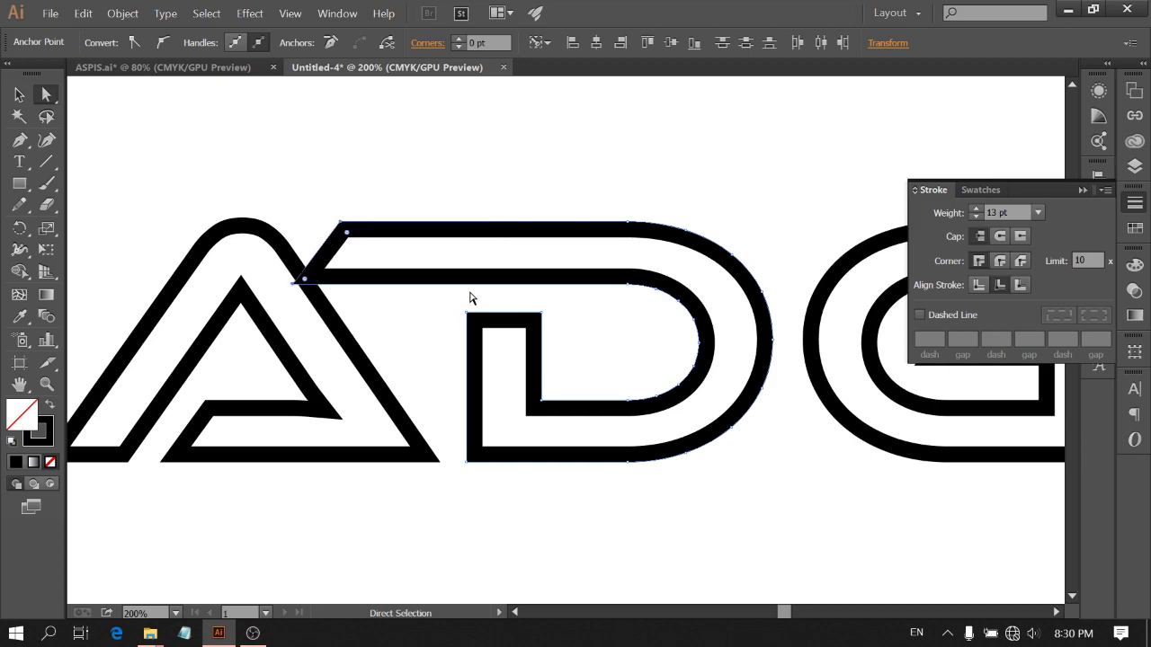
pyautogui.press('Left')
pyautogui.press('Left')
pyautogui.press('Left')
pyautogui.press('Left')
pyautogui.press('Left')
pyautogui.press('Left')
pyautogui.press('Left')
pyautogui.press('Left')
pyautogui.press('Left')
pyautogui.press('Left')
pyautogui.press('Left')
pyautogui.press('Left')
pyautogui.press('Left')
pyautogui.press('Left')
pyautogui.press('Left')
pyautogui.press('Left')
pyautogui.press('Left')
pyautogui.press('Left')
pyautogui.press('Left')
pyautogui.press('Left')
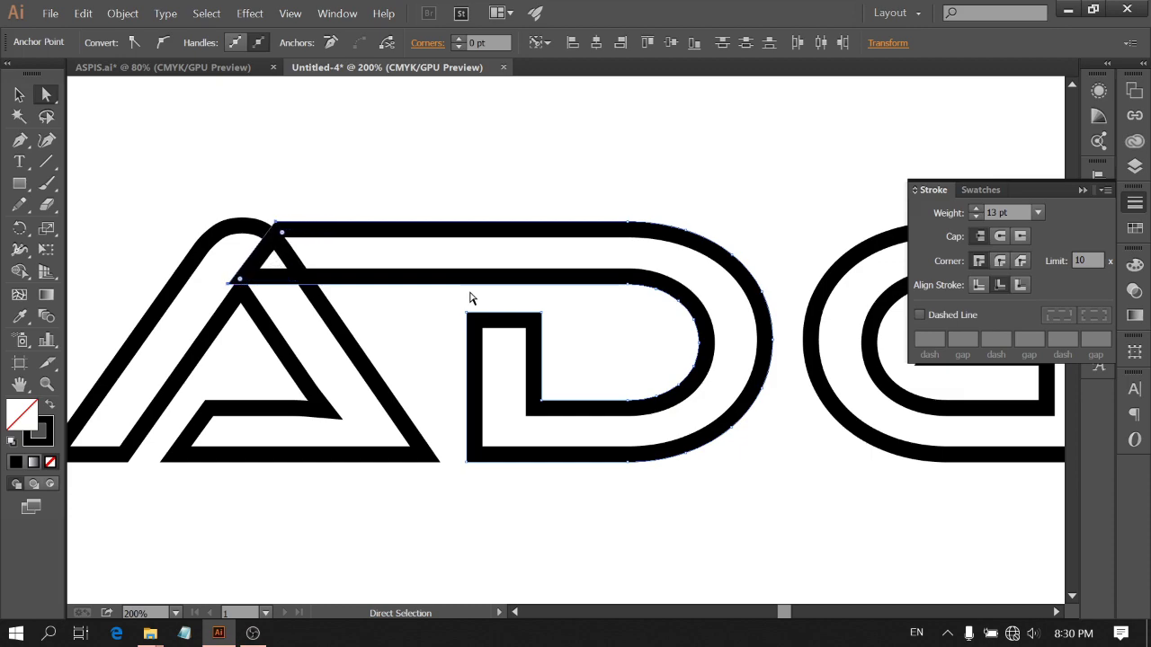
pyautogui.press('Left')
pyautogui.press('Left')
pyautogui.press('Left')
pyautogui.press('Left')
pyautogui.press('Left')
pyautogui.press('Left')
pyautogui.press('Left')
pyautogui.press('Left')
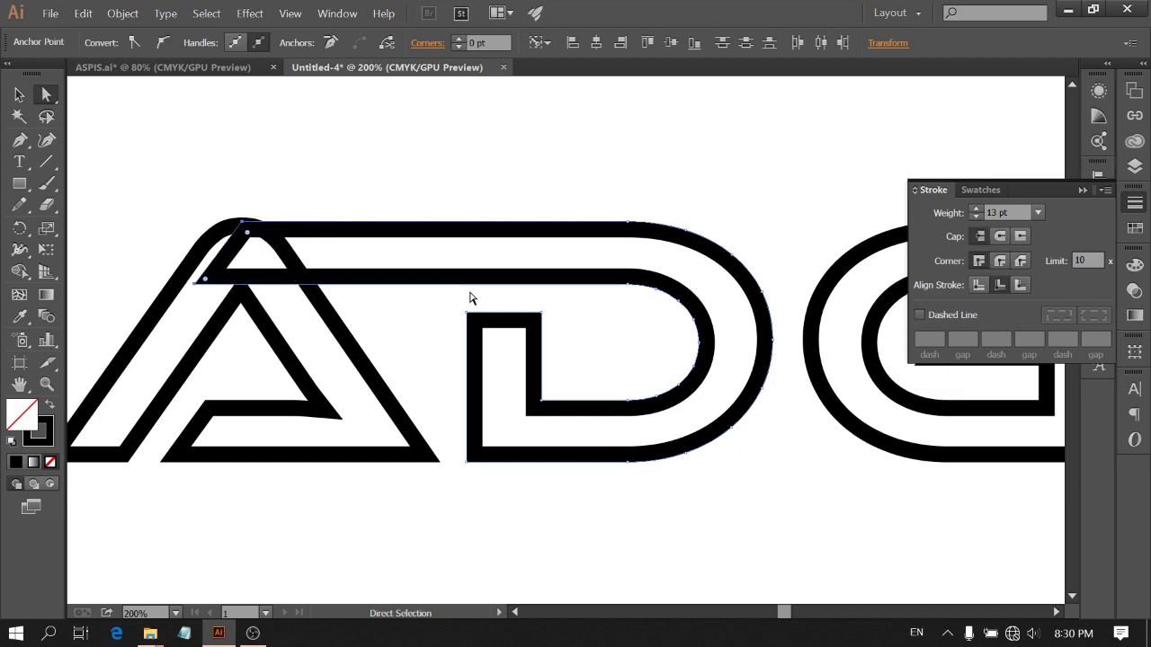
# Move the G left until its outer curve overlaps the rounded side of the D
pyautogui.click(811, 346)
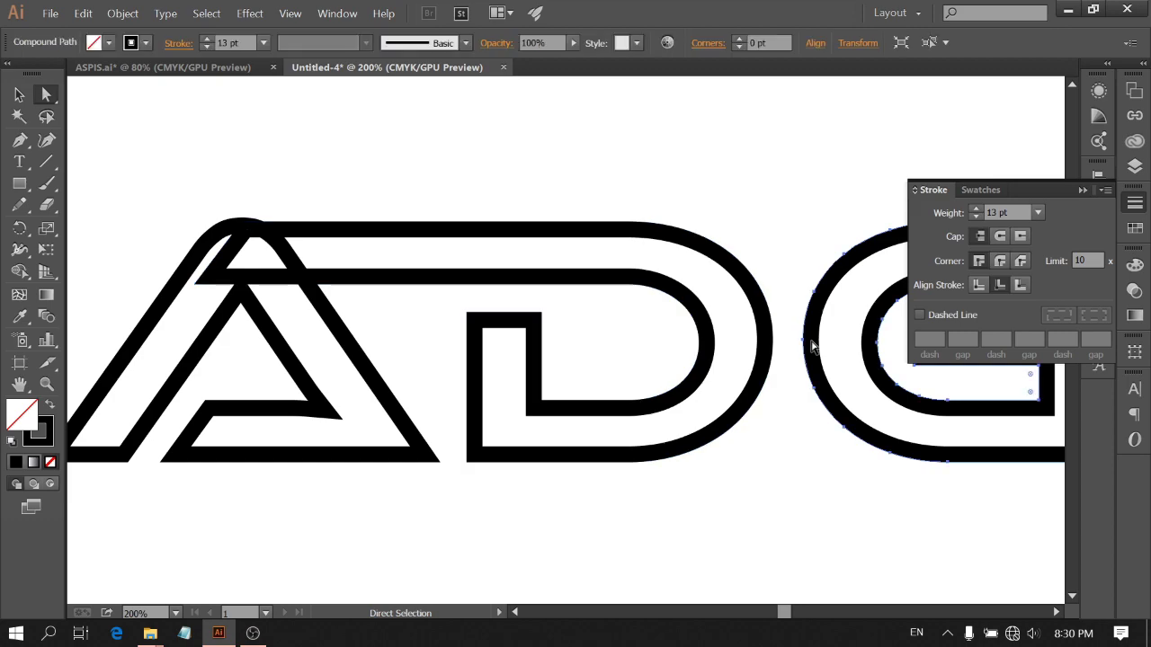
pyautogui.press('Left')
pyautogui.press('Left')
pyautogui.press('Left')
pyautogui.press('Left')
pyautogui.press('Left')
pyautogui.press('Left')
pyautogui.press('Left')
pyautogui.press('Left')
pyautogui.press('Left')
pyautogui.press('Left')
pyautogui.press('Left')
pyautogui.press('Left')
pyautogui.press('Left')
pyautogui.press('Left')
pyautogui.press('Left')
pyautogui.press('Left')
pyautogui.press('Left')
pyautogui.press('Left')
pyautogui.press('Left')
pyautogui.press('Left')
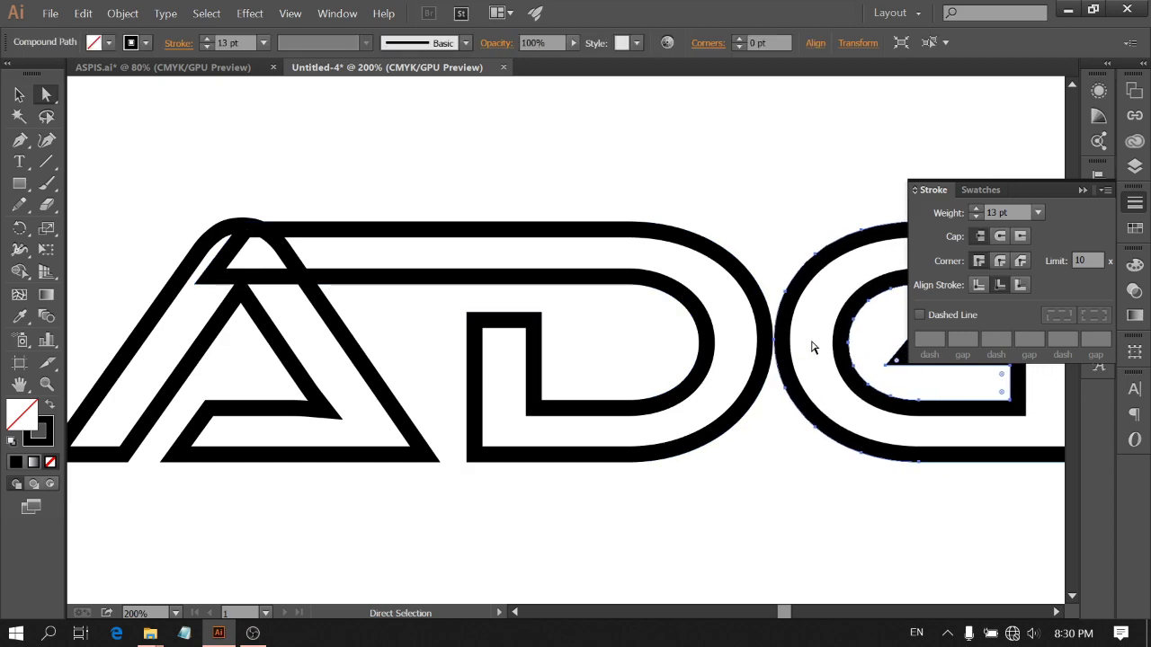
pyautogui.press('Left')
pyautogui.press('Left')
pyautogui.press('Left')
pyautogui.press('Left')
pyautogui.press('Left')
pyautogui.press('Left')
pyautogui.press('Left')
pyautogui.press('Left')
pyautogui.press('Left')
pyautogui.press('Left')
pyautogui.press('Left')
pyautogui.press('Left')
pyautogui.press('Left')
pyautogui.press('Left')
pyautogui.press('Left')
pyautogui.press('Left')
pyautogui.press('Left')
pyautogui.press('Left')
pyautogui.press('Left')
pyautogui.press('Left')
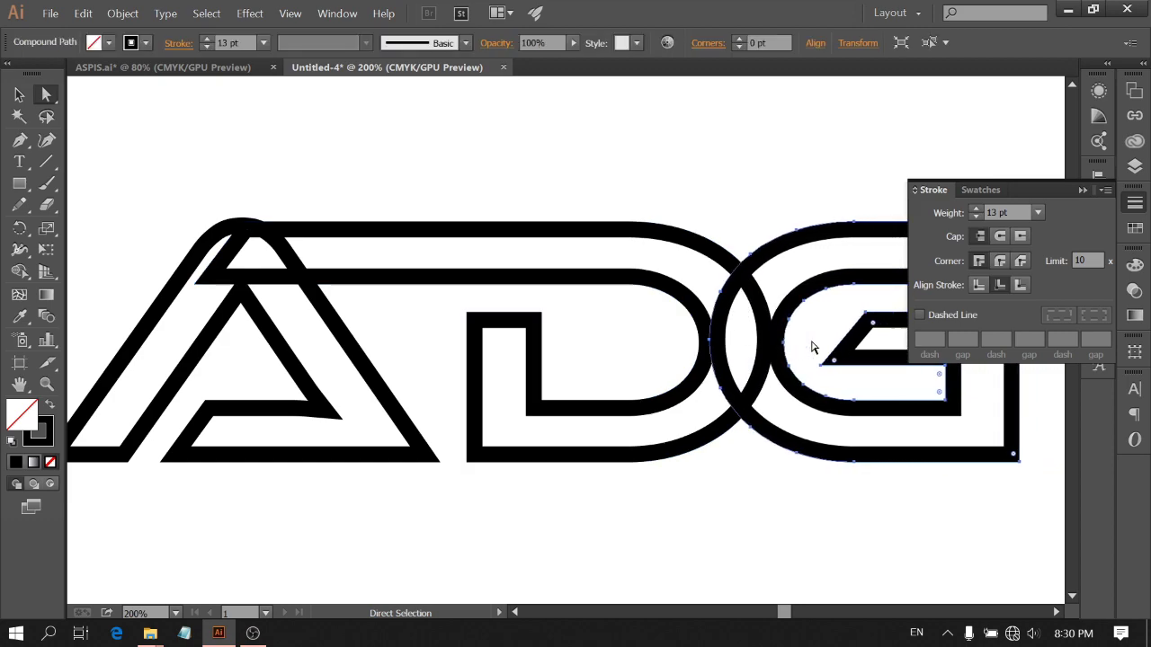
pyautogui.press('Left')
pyautogui.press('Left')
pyautogui.press('Left')
pyautogui.press('Left')
pyautogui.press('Left')
pyautogui.press('Left')
pyautogui.press('Left')
pyautogui.press('Left')
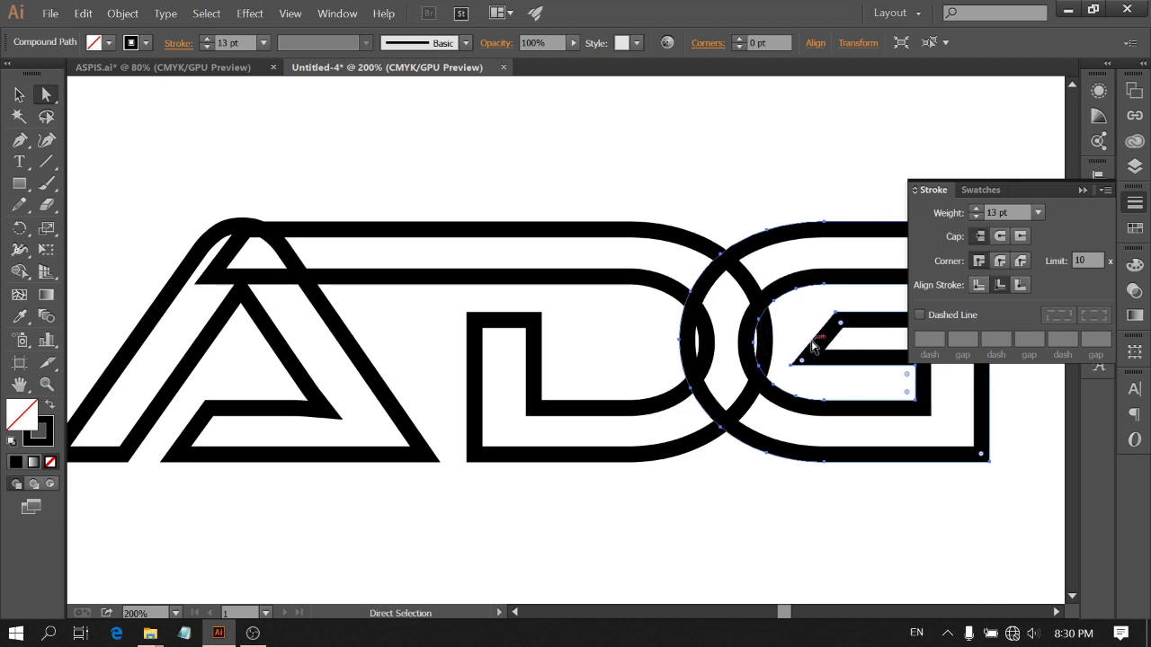
pyautogui.press('Left')
pyautogui.press('Left')
pyautogui.press('Left')
pyautogui.press('Left')
pyautogui.press('Left')
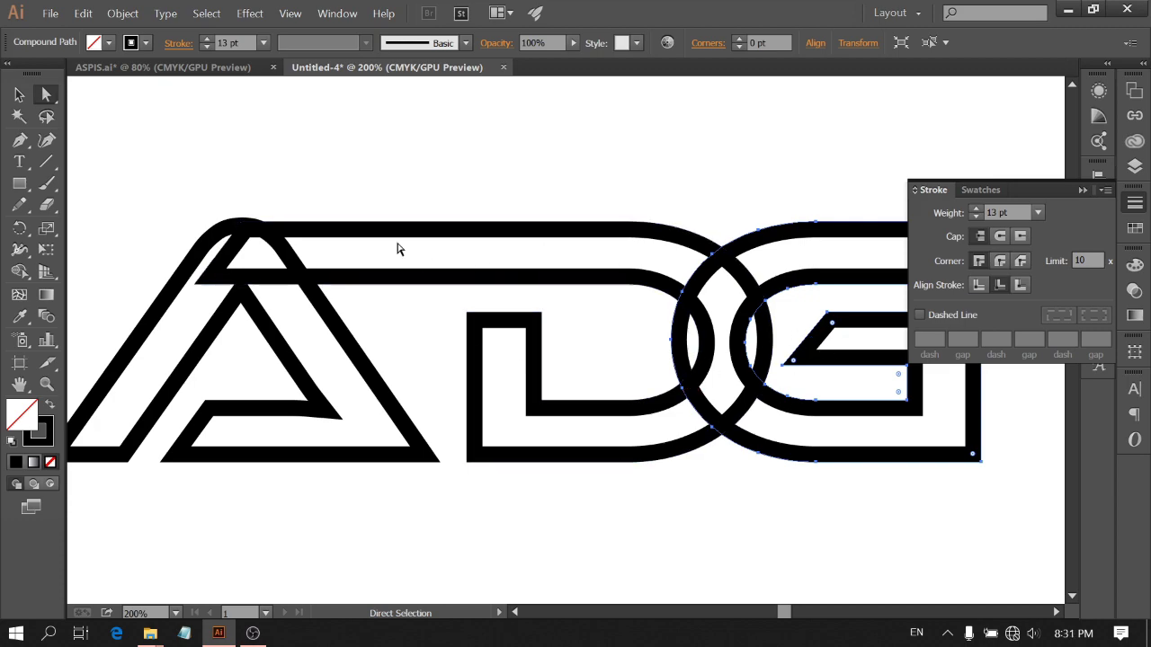
# Bring the A and G to the front of the stacking order, above the D
pyautogui.click(19, 94)
pyautogui.keyDown('shift'); pyautogui.click(171, 287); pyautogui.keyUp('shift')
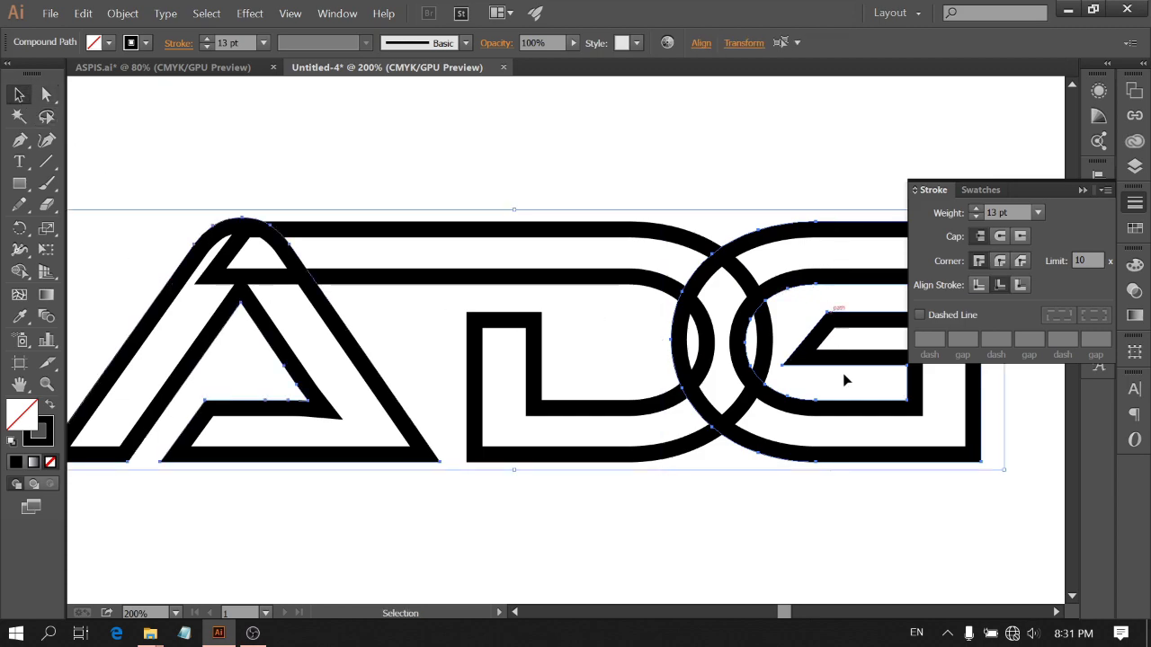
pyautogui.click(123, 13)
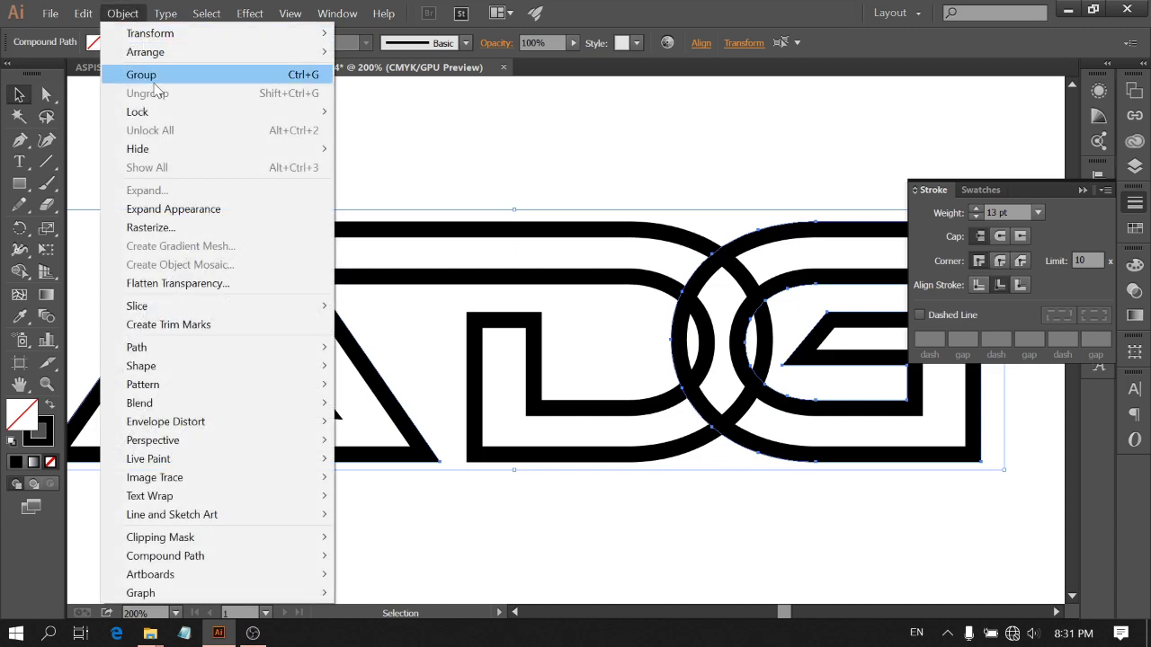
pyautogui.moveTo(283, 51)
pyautogui.click(431, 54)
# Create outward offset paths around the A and G and give those offset outlines a dark blue stroke
pyautogui.click(122, 14)
pyautogui.moveTo(155, 348)
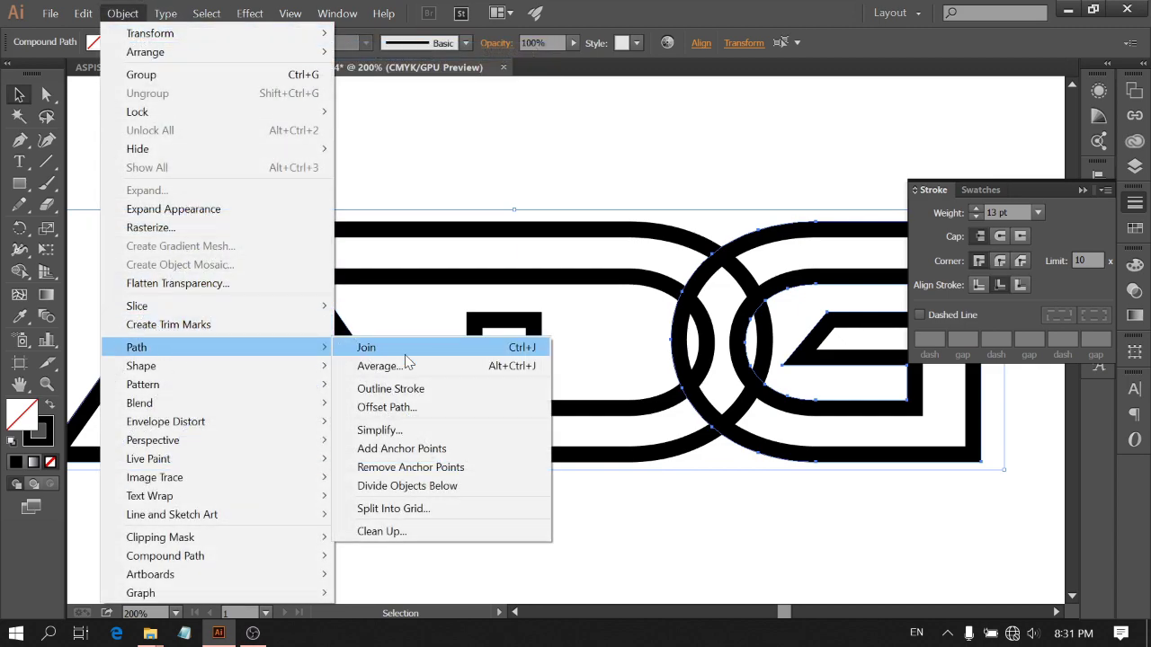
pyautogui.click(396, 407)
pyautogui.click(559, 365)
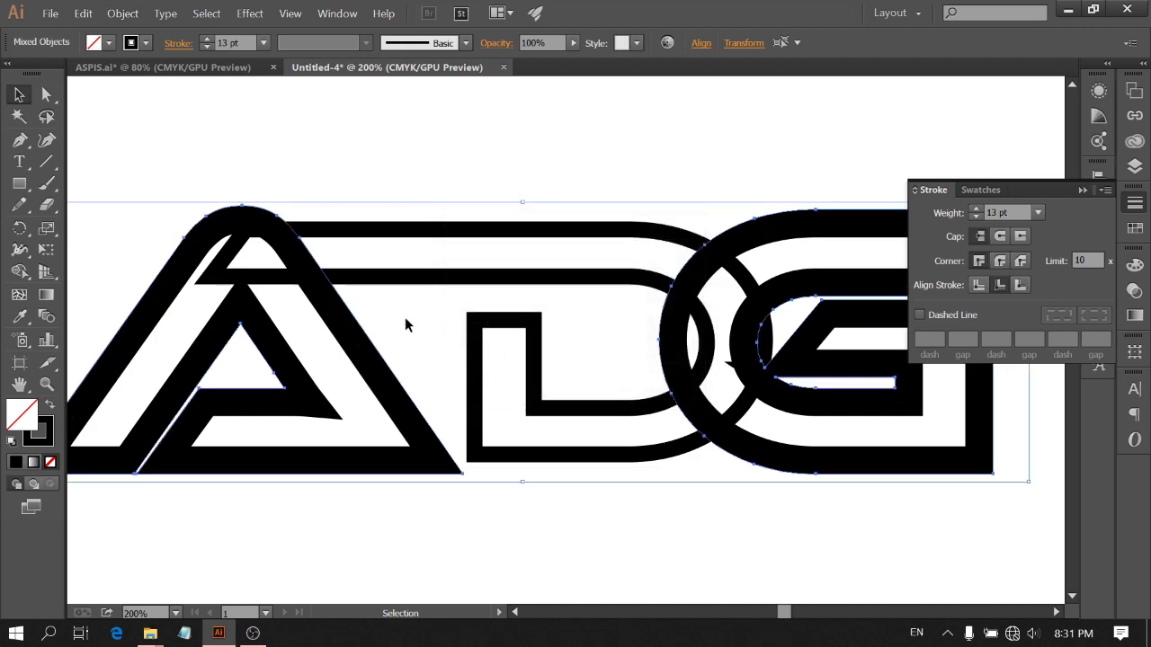
pyautogui.click(147, 43)
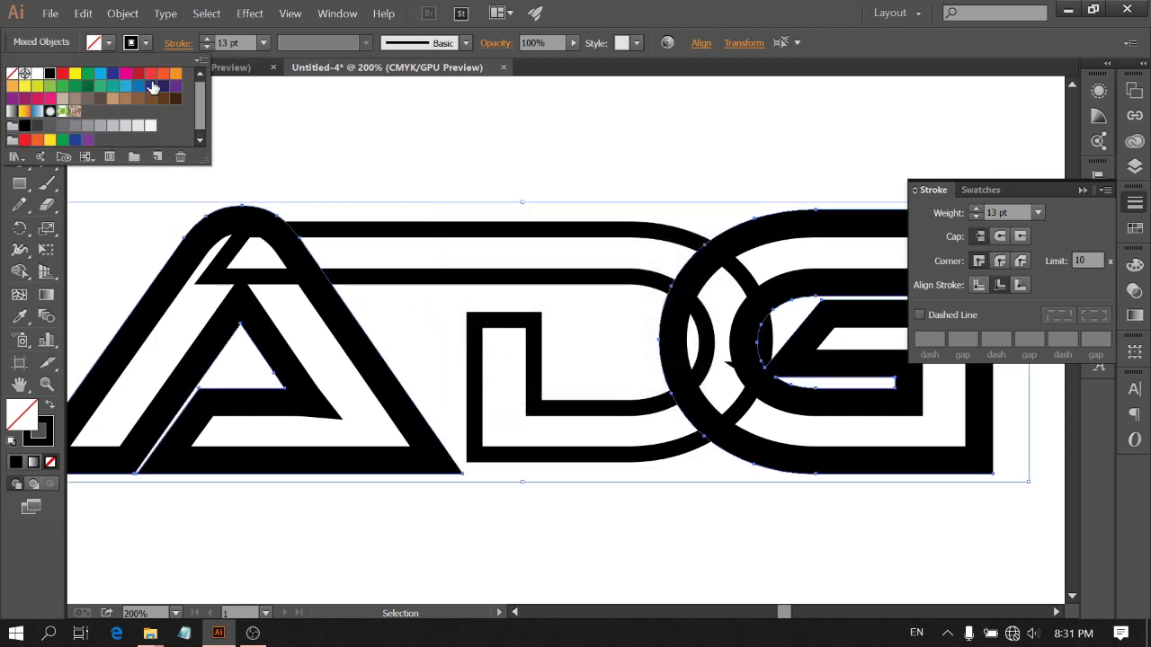
pyautogui.click(153, 87)
# Select all the letters and cut away the D's segments crossing the A's and G's outlines with Shape Builder
pyautogui.moveTo(232, 179)
pyautogui.mouseDown()
pyautogui.moveTo(762, 407)
pyautogui.moveTo(856, 428)
pyautogui.mouseUp()
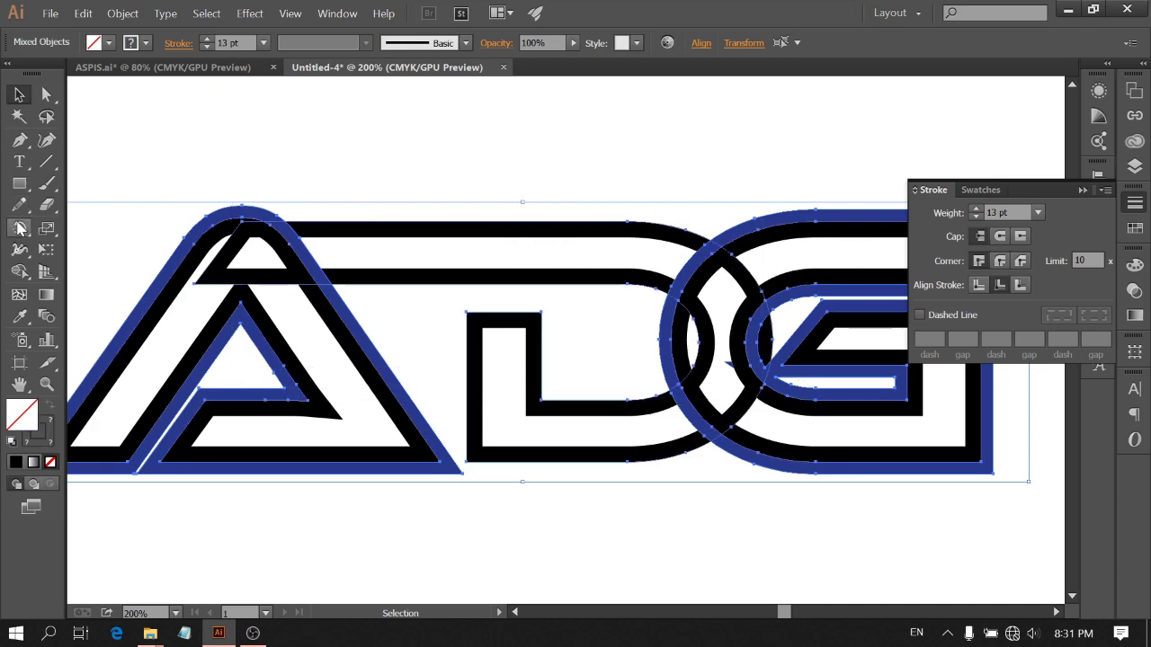
pyautogui.click(20, 271)
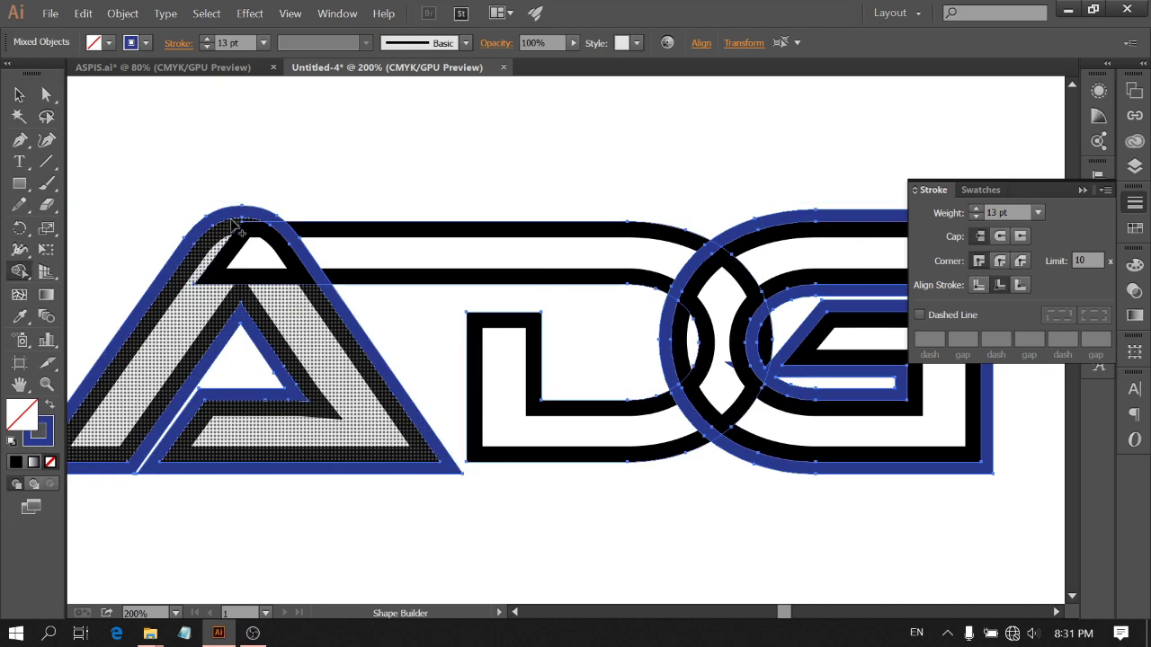
pyautogui.moveTo(256, 223); pyautogui.dragTo(285, 237)
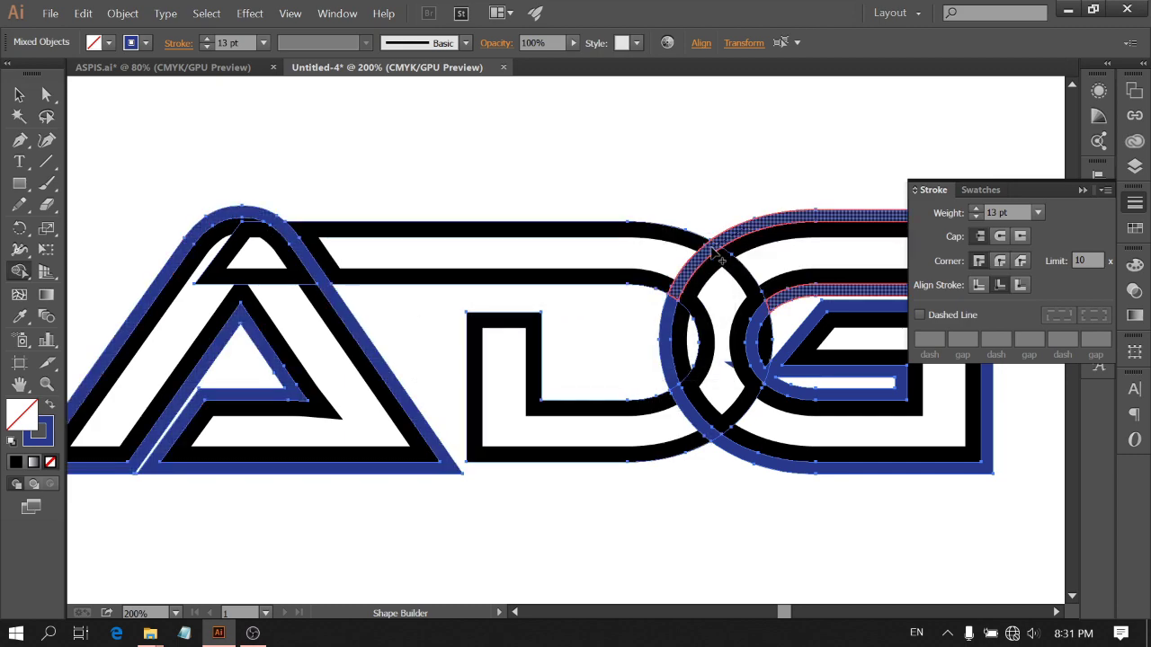
pyautogui.moveTo(691, 286); pyautogui.dragTo(672, 395)
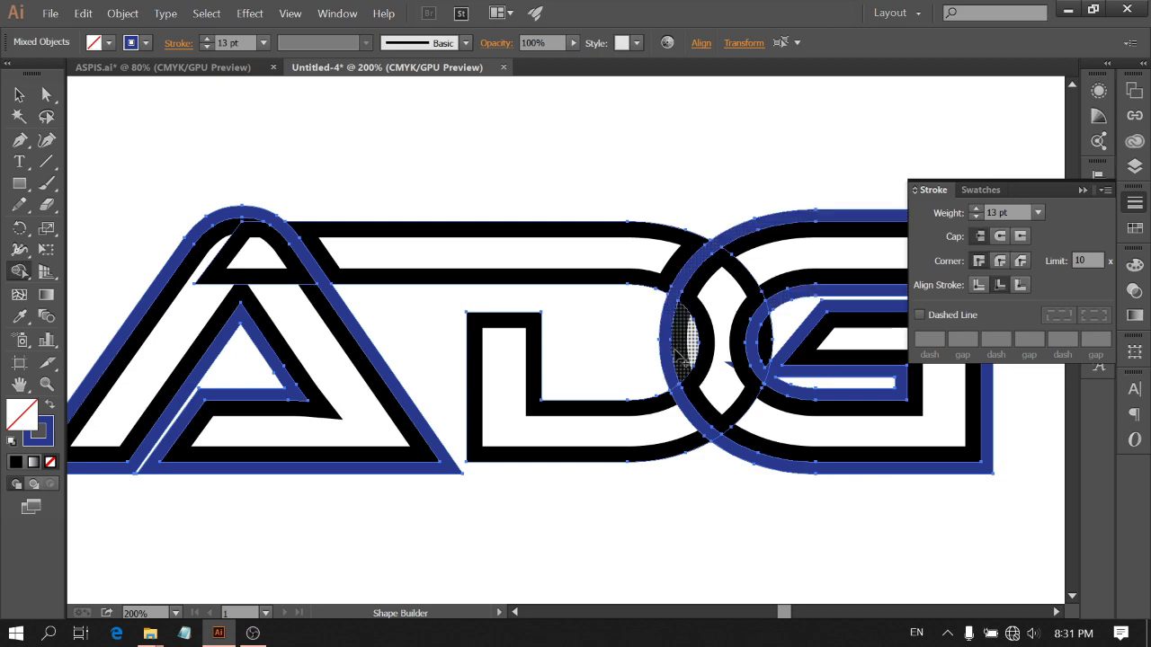
pyautogui.moveTo(696, 420); pyautogui.dragTo(716, 445)
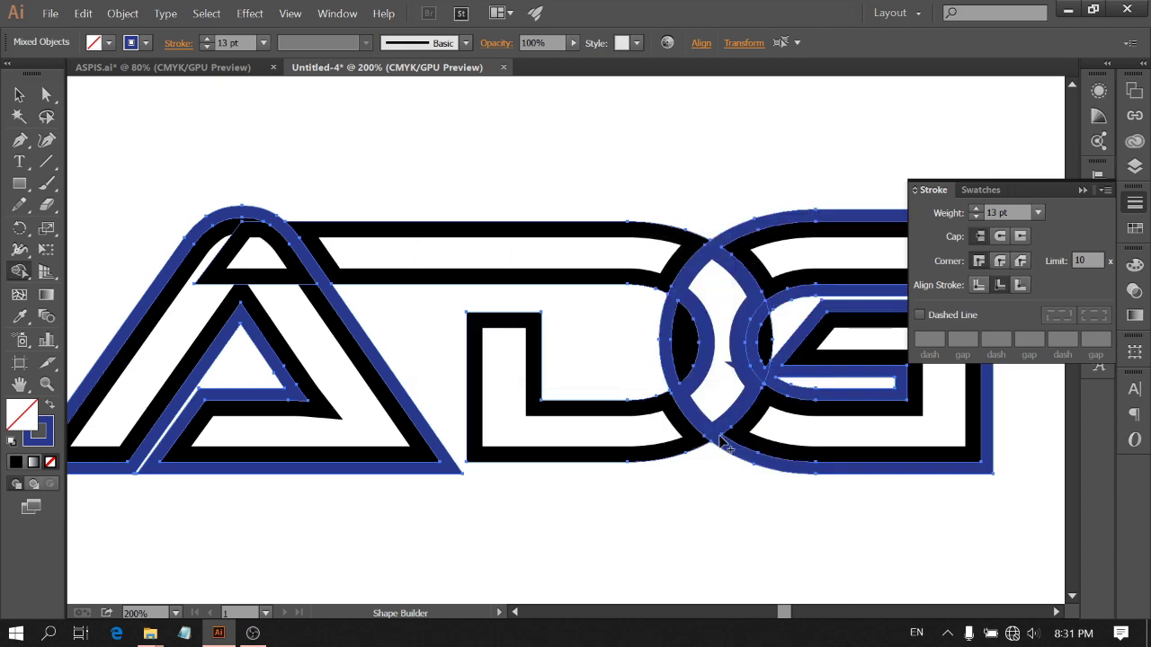
pyautogui.hotkey('ctrl', 'z')
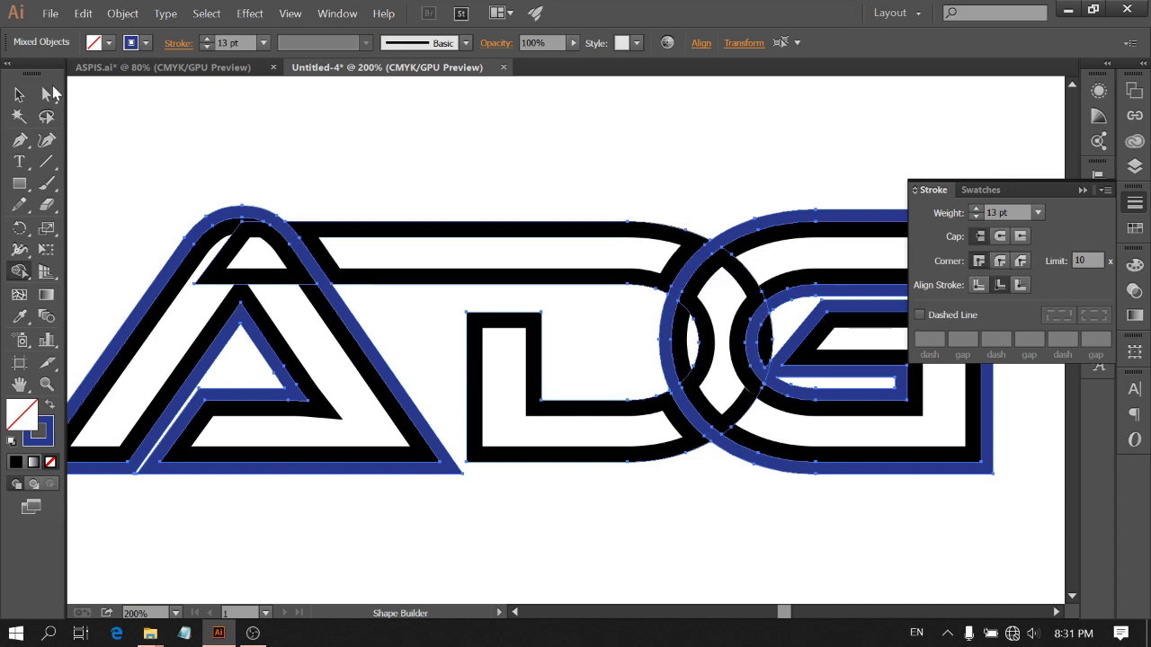
# Expand the artwork's appearance and clear the D's leftover end piece inside the top of the A with Shape Builder
pyautogui.click(123, 14)
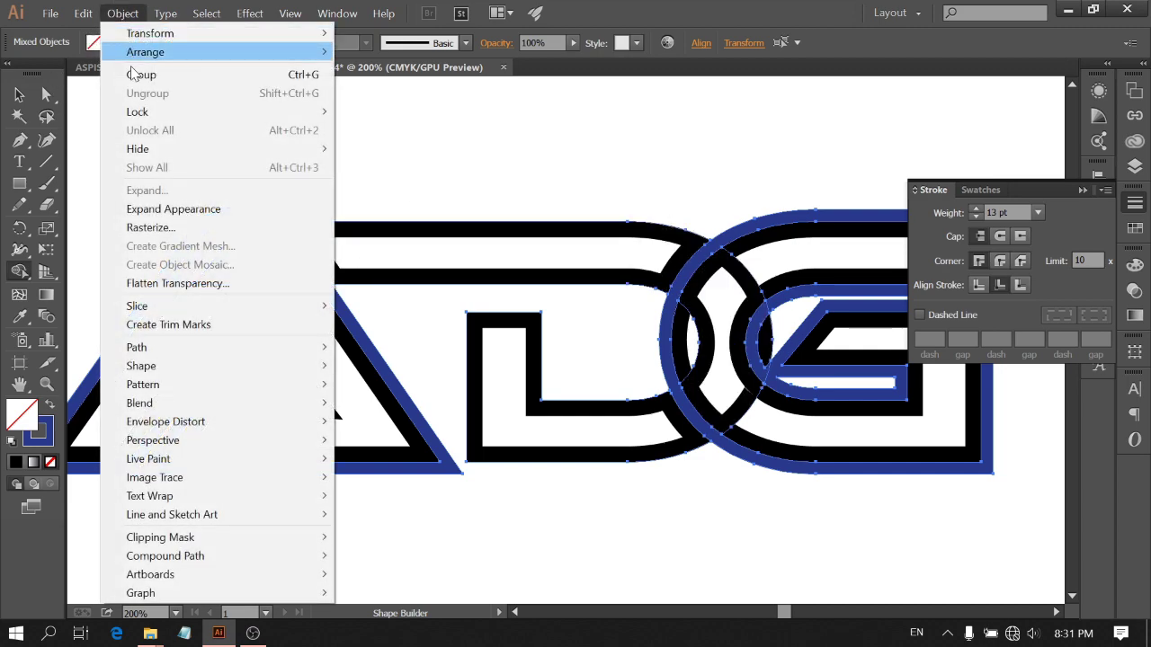
pyautogui.click(157, 208)
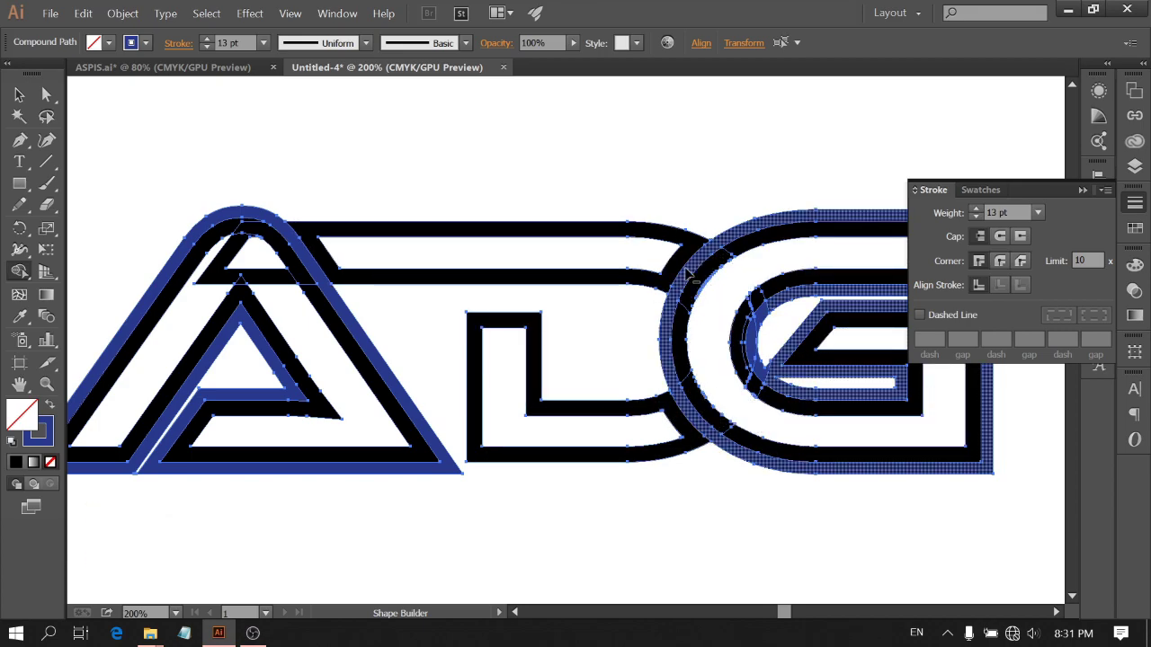
pyautogui.keyDown('alt'); pyautogui.click(673, 301); pyautogui.keyUp('alt')
pyautogui.hotkey('ctrl', 'z')
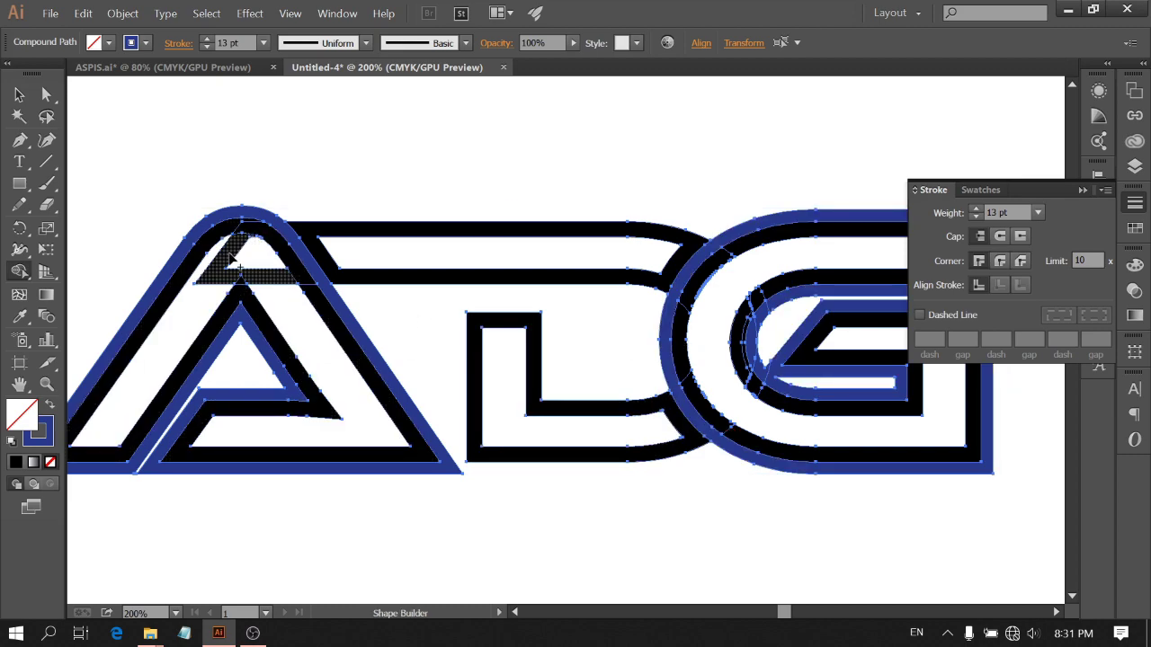
pyautogui.moveTo(243, 292)
pyautogui.mouseDown()
pyautogui.moveTo(290, 297)
pyautogui.moveTo(297, 286)
pyautogui.mouseUp()
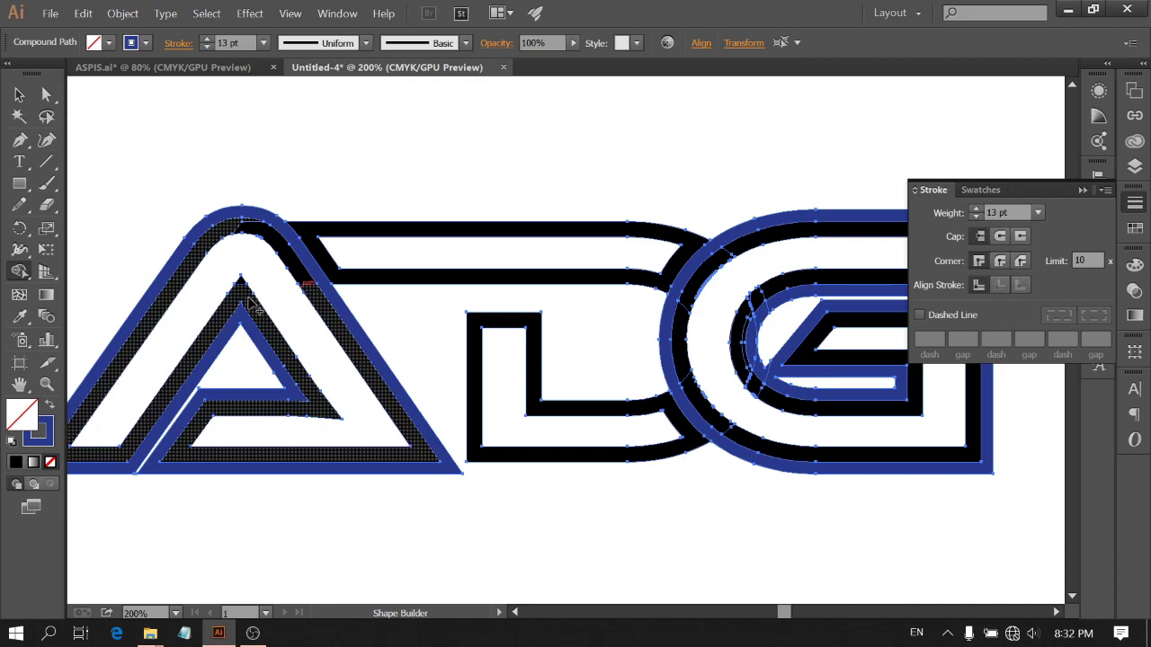
pyautogui.click(265, 318)
pyautogui.hotkey('ctrl', 'z')
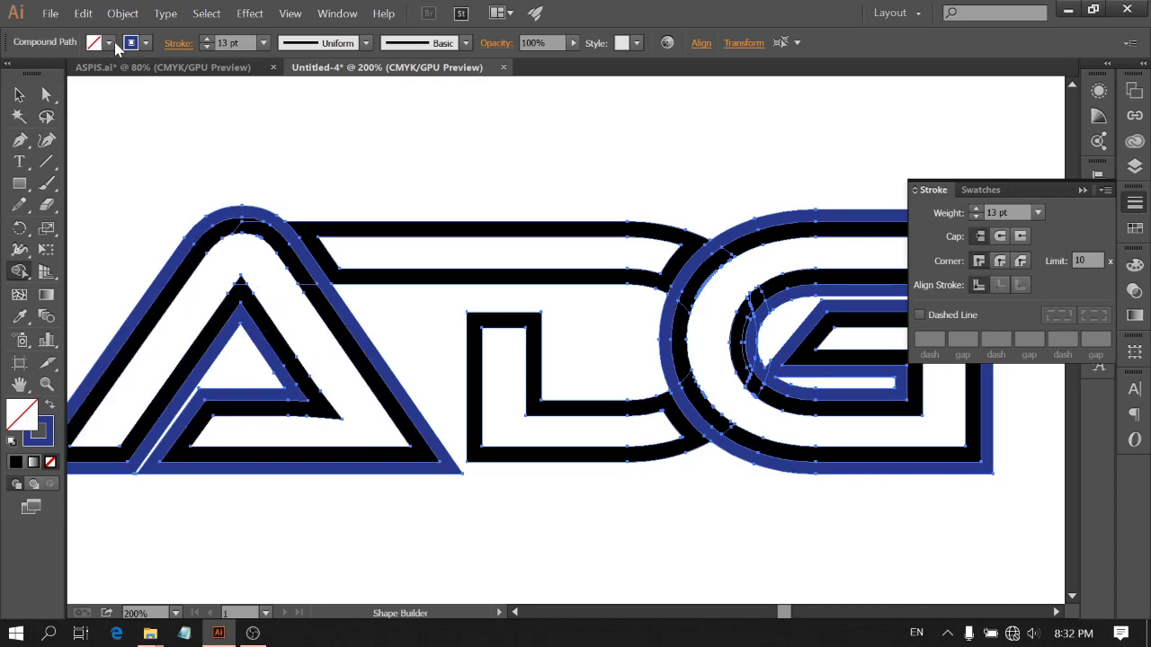
# Set the fill to black and merge the split pieces at the top of the A into its outline with Shape Builder
pyautogui.click(109, 43)
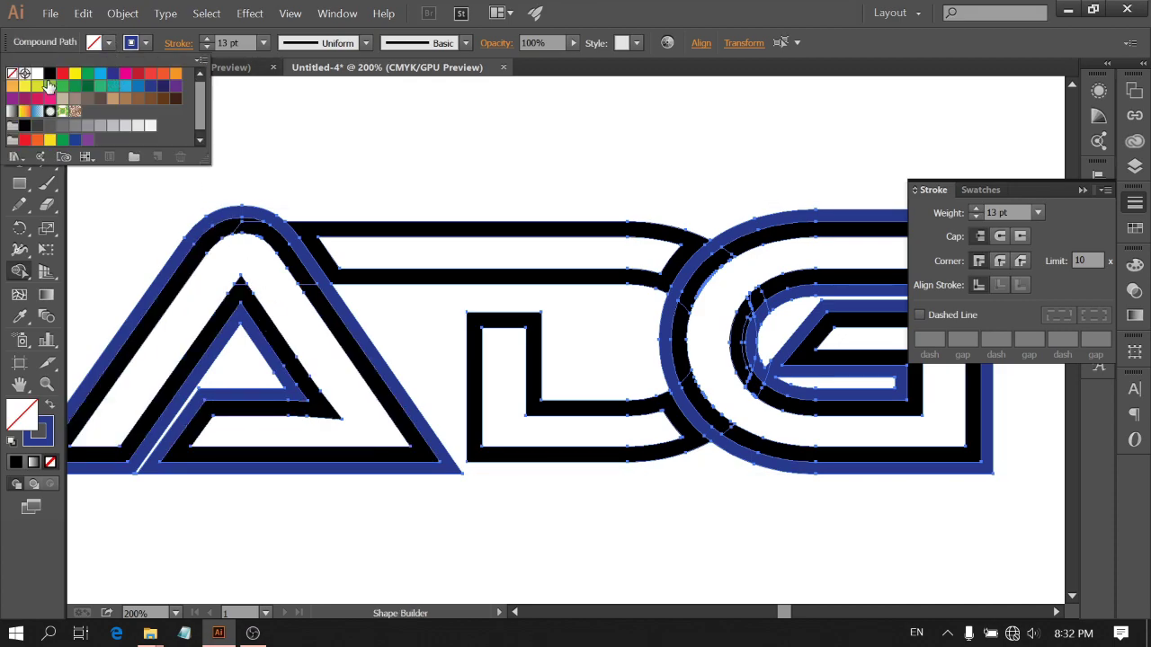
pyautogui.click(50, 73)
pyautogui.click(243, 291)
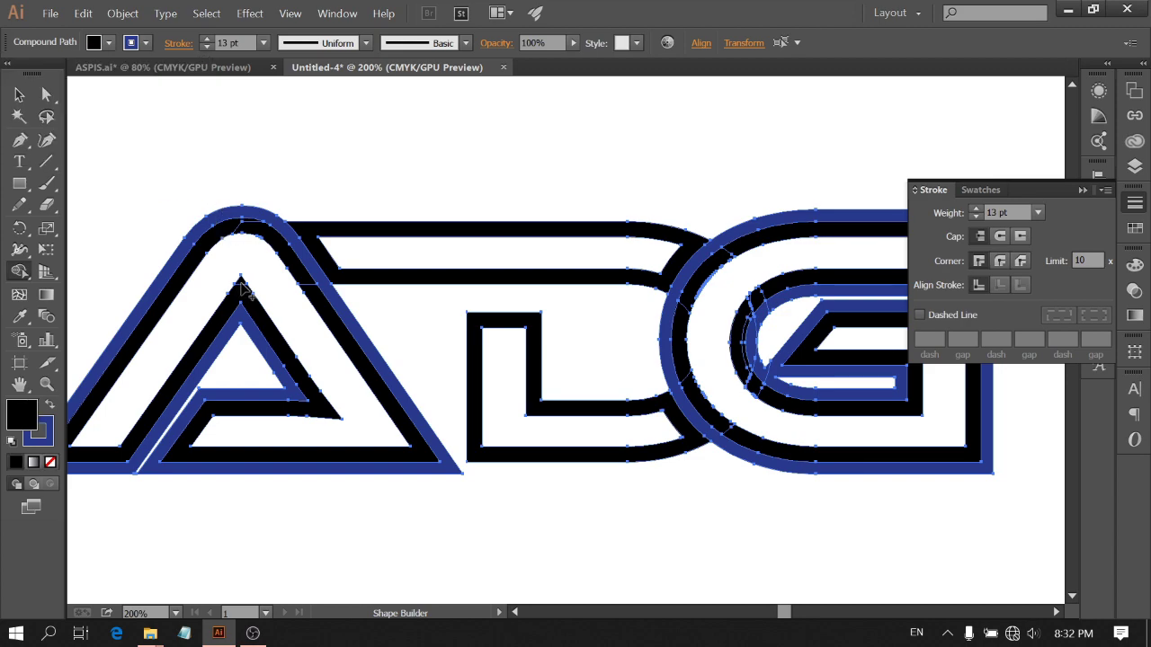
pyautogui.moveTo(241, 286); pyautogui.dragTo(301, 290)
pyautogui.click(267, 236)
# Merge the split pieces along the G's inner and outer black curves into one continuous outline with Shape Builder
pyautogui.scroll(2, 762, 343)
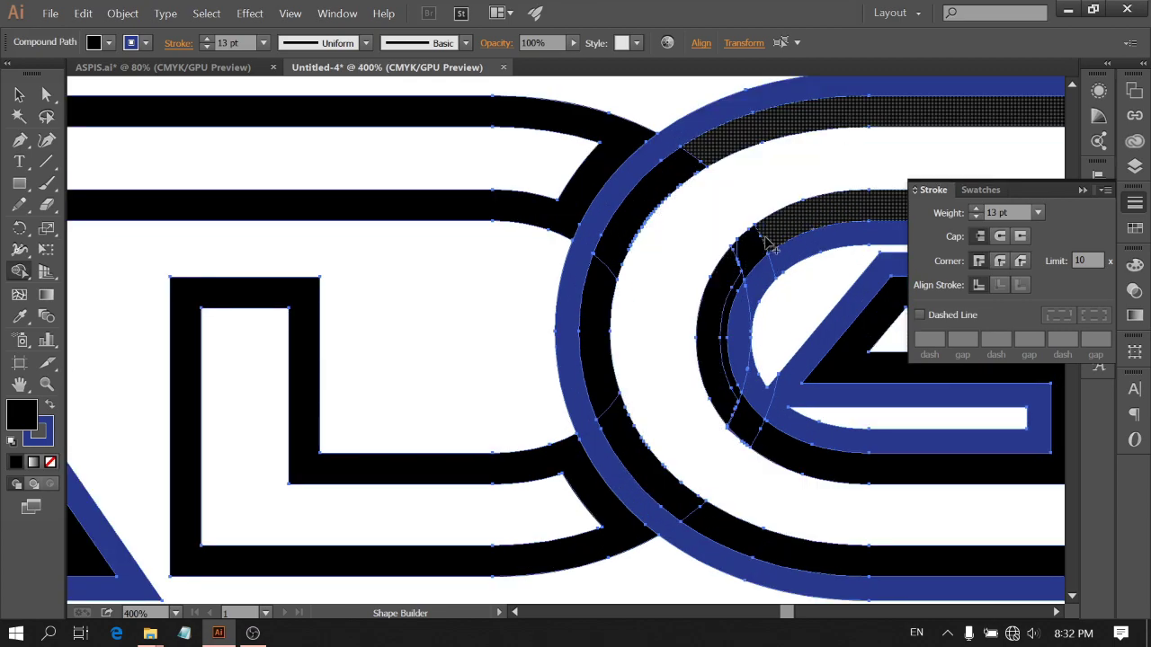
pyautogui.moveTo(762, 239)
pyautogui.mouseDown()
pyautogui.moveTo(740, 262)
pyautogui.moveTo(734, 249)
pyautogui.moveTo(726, 356)
pyautogui.mouseUp()
pyautogui.hotkey('ctrl', 'z')
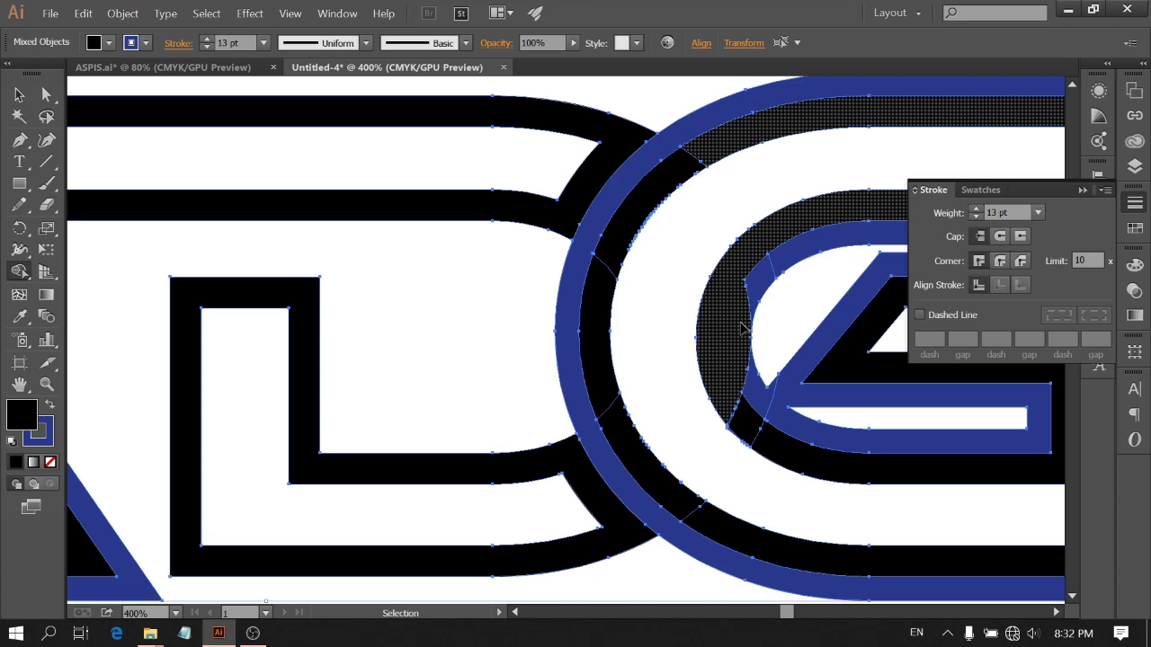
pyautogui.moveTo(736, 253)
pyautogui.mouseDown()
pyautogui.moveTo(729, 298)
pyautogui.moveTo(744, 246)
pyautogui.mouseUp()
pyautogui.moveTo(771, 439)
pyautogui.mouseDown()
pyautogui.moveTo(730, 417)
pyautogui.moveTo(770, 449)
pyautogui.mouseUp()
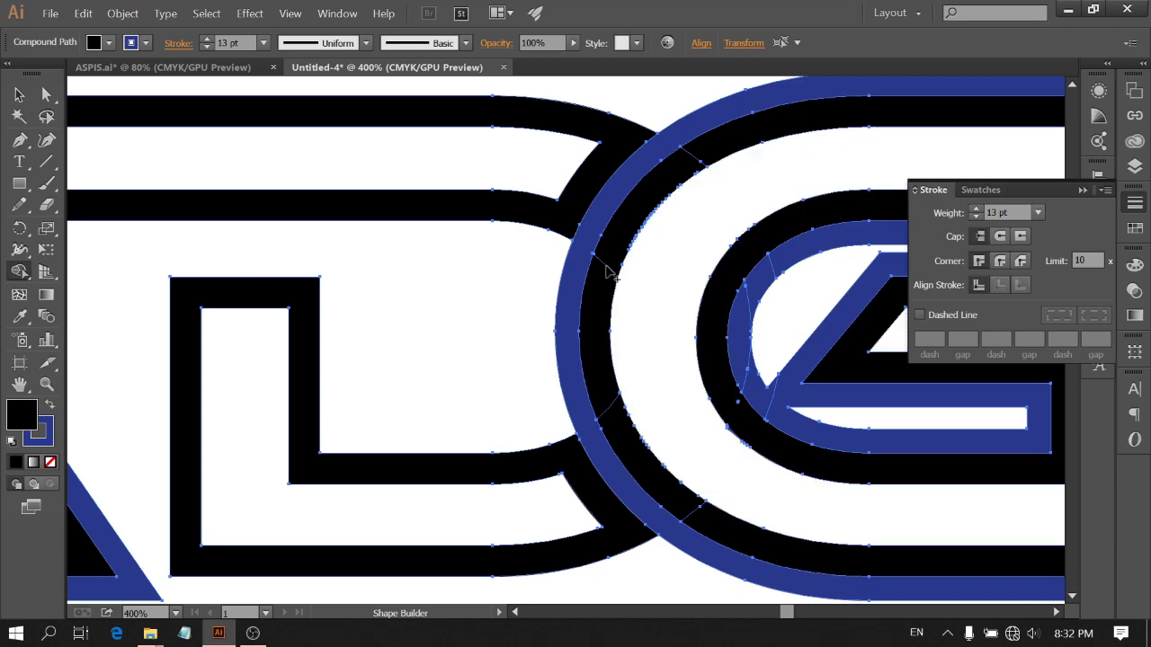
pyautogui.moveTo(608, 274)
pyautogui.mouseDown()
pyautogui.moveTo(661, 172)
pyautogui.moveTo(706, 160)
pyautogui.mouseUp()
pyautogui.moveTo(704, 520); pyautogui.dragTo(671, 500)
pyautogui.scroll(4, 748, 420)
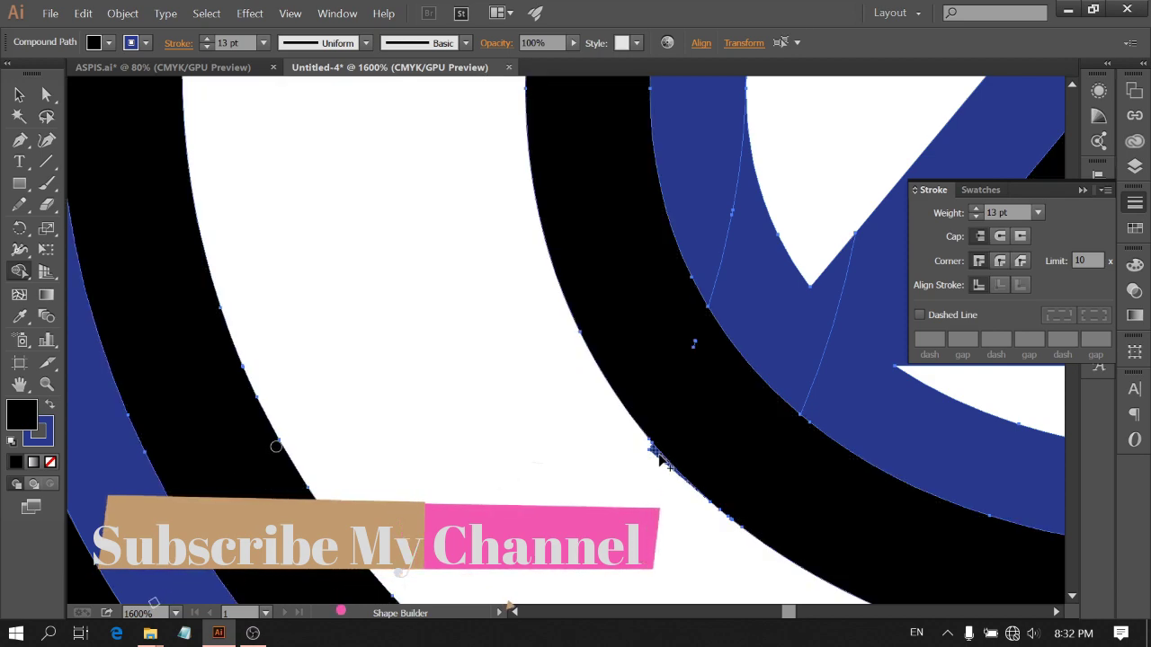
pyautogui.scroll(-3, 689, 487)
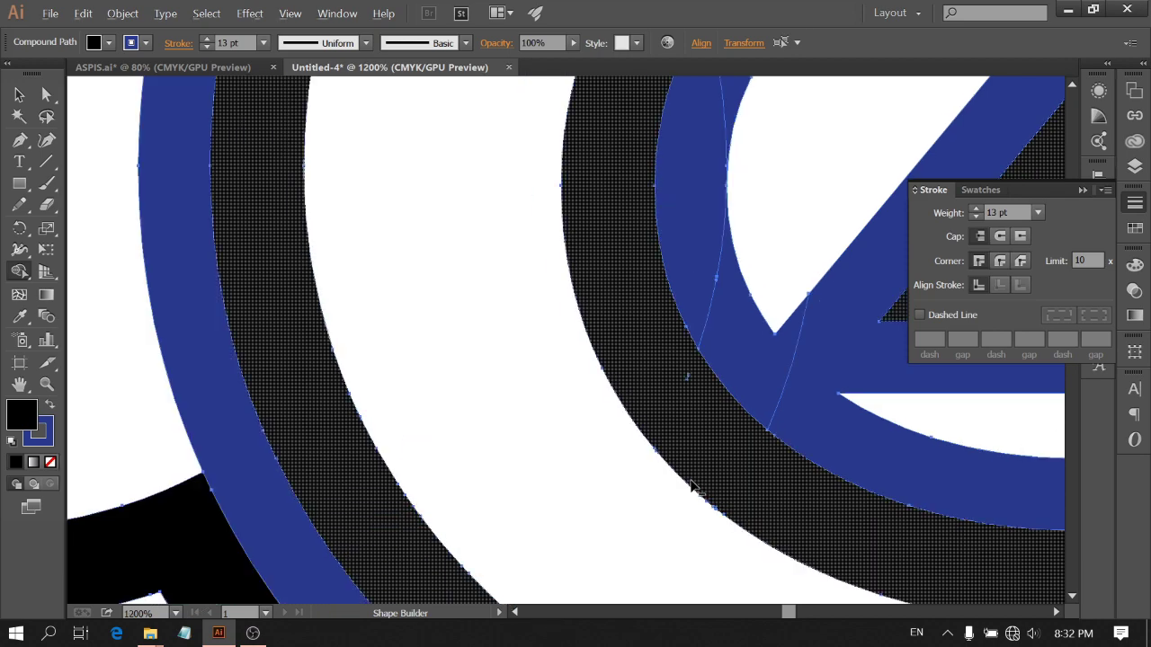
pyautogui.scroll(-4, 692, 485)
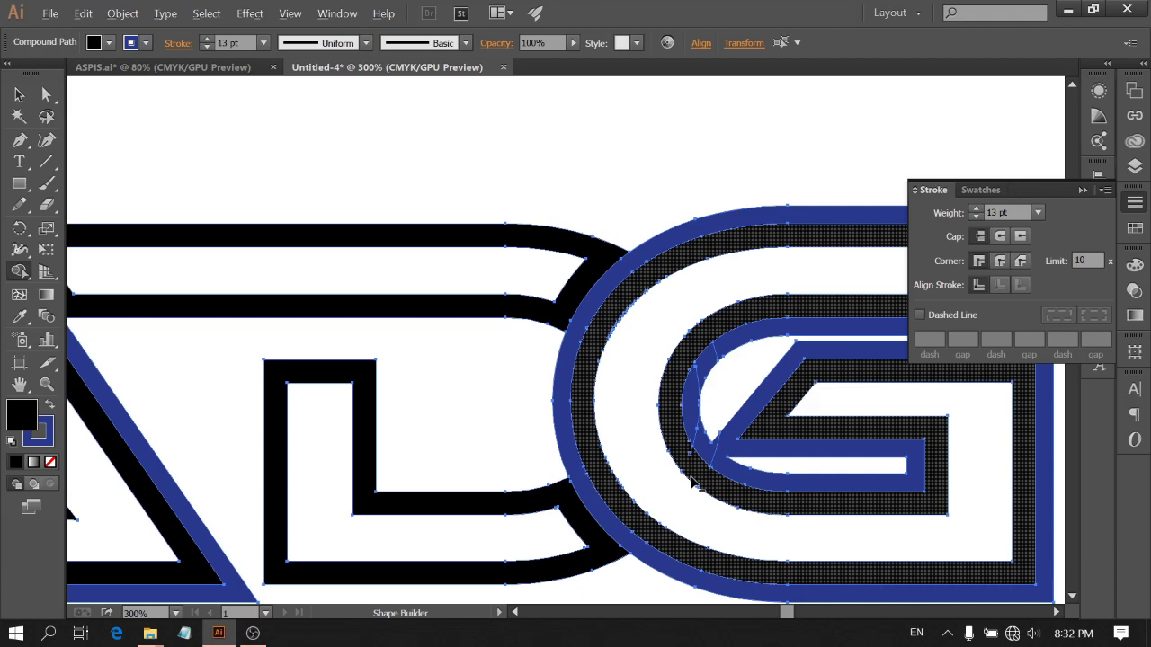
# Draw a circle about 628 pt in diameter from the centre of the ADG lettering and nudge it slightly left
pyautogui.click(175, 613)
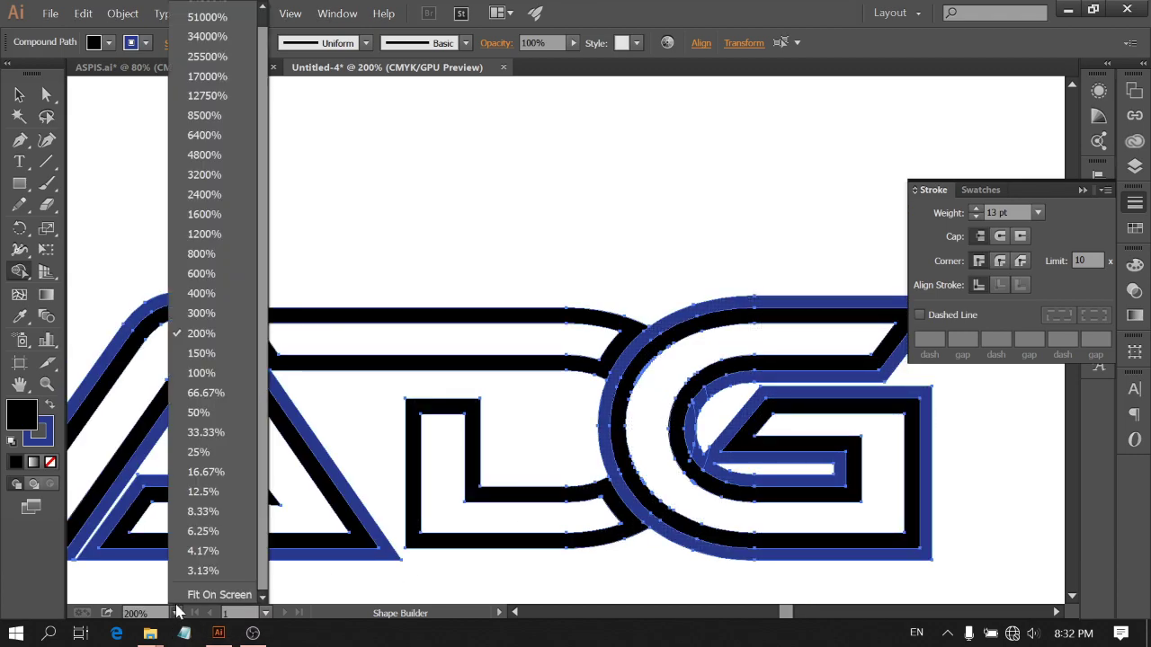
pyautogui.click(202, 595)
pyautogui.moveTo(19, 183); pyautogui.dragTo(90, 225)
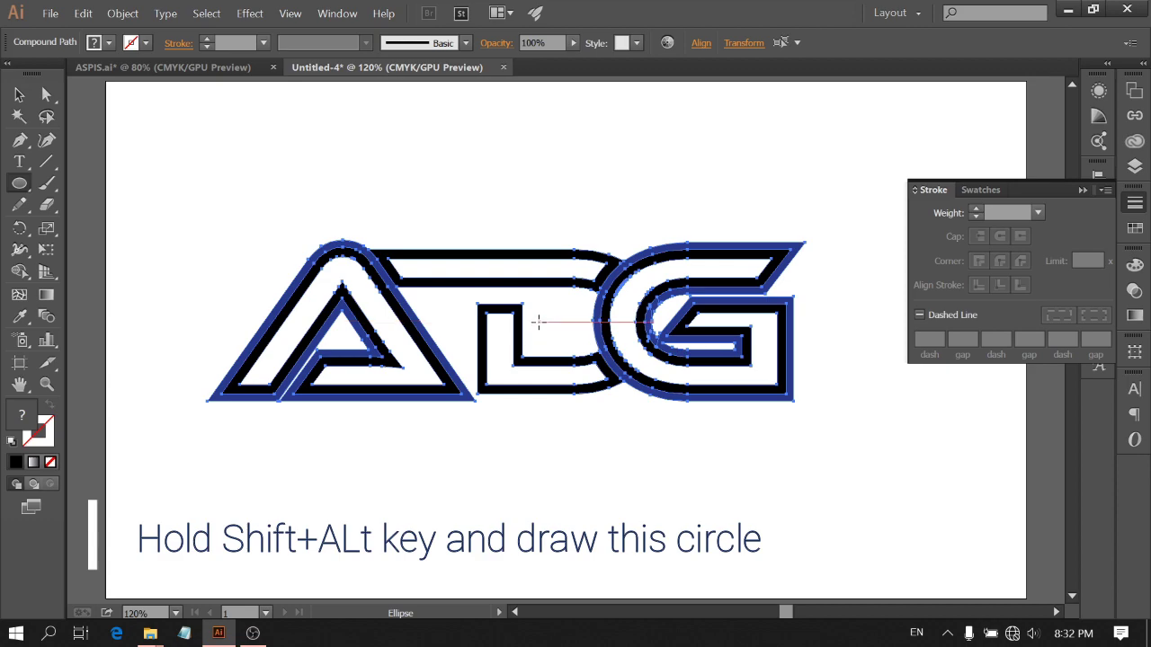
pyautogui.moveTo(534, 321)
pyautogui.mouseDown()
pyautogui.moveTo(588, 401)
pyautogui.moveTo(737, 503)
pyautogui.moveTo(759, 532)
pyautogui.mouseUp()
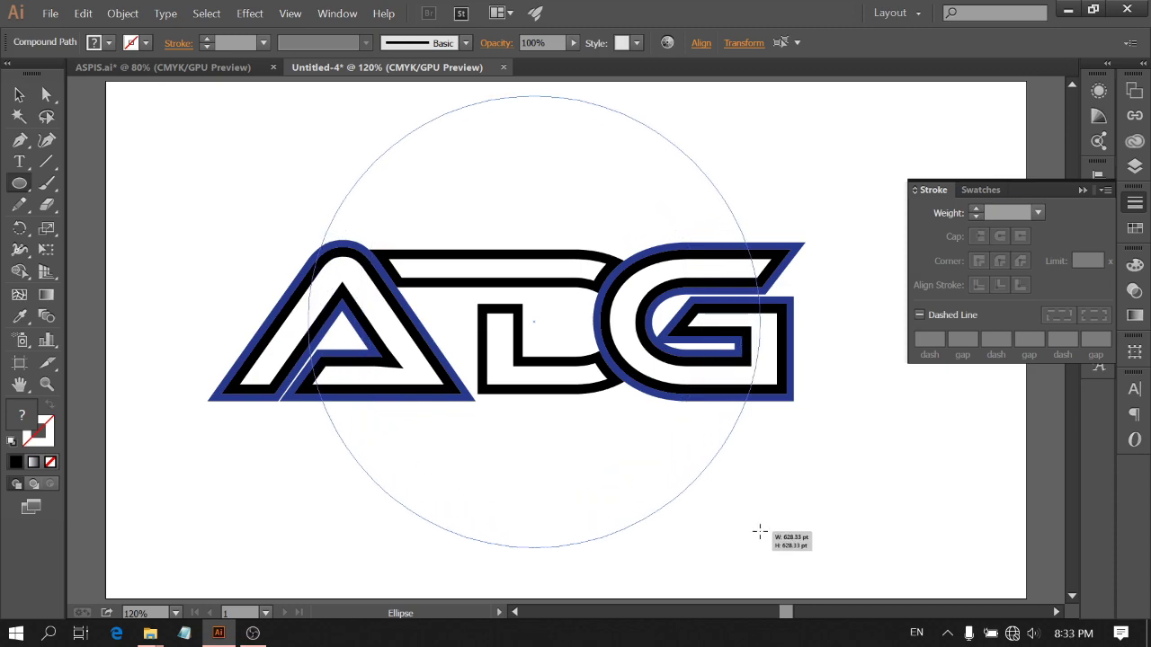
pyautogui.moveTo(760, 531); pyautogui.dragTo(755, 531)
pyautogui.press('Left')
pyautogui.press('Left')
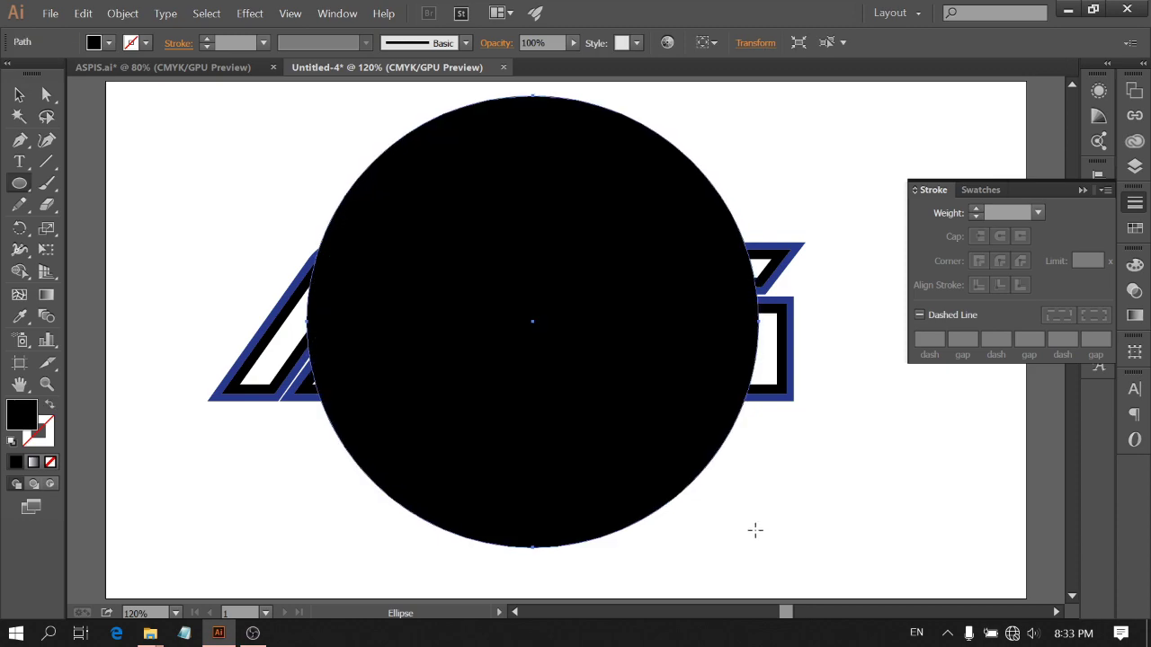
# Remove the circle's fill and give it a 1 pt black stroke
pyautogui.click(23, 97)
pyautogui.click(183, 199)
pyautogui.click(369, 231)
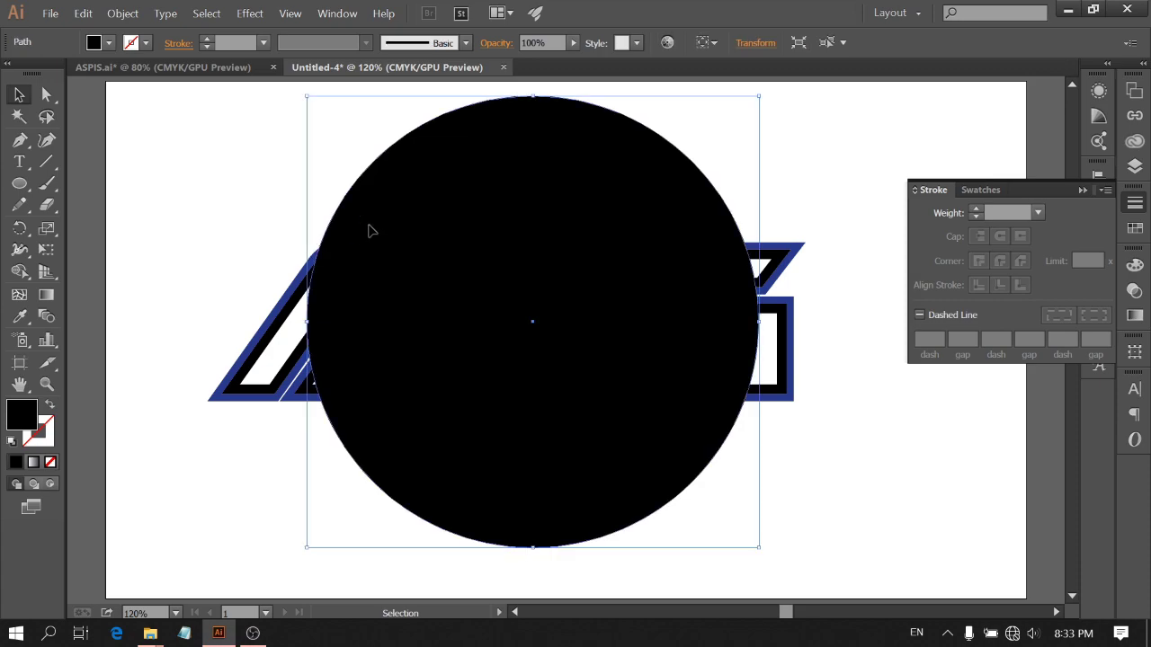
pyautogui.click(101, 45)
pyautogui.click(108, 44)
pyautogui.click(109, 45)
pyautogui.click(13, 74)
pyautogui.click(105, 44)
pyautogui.click(104, 43)
pyautogui.click(50, 73)
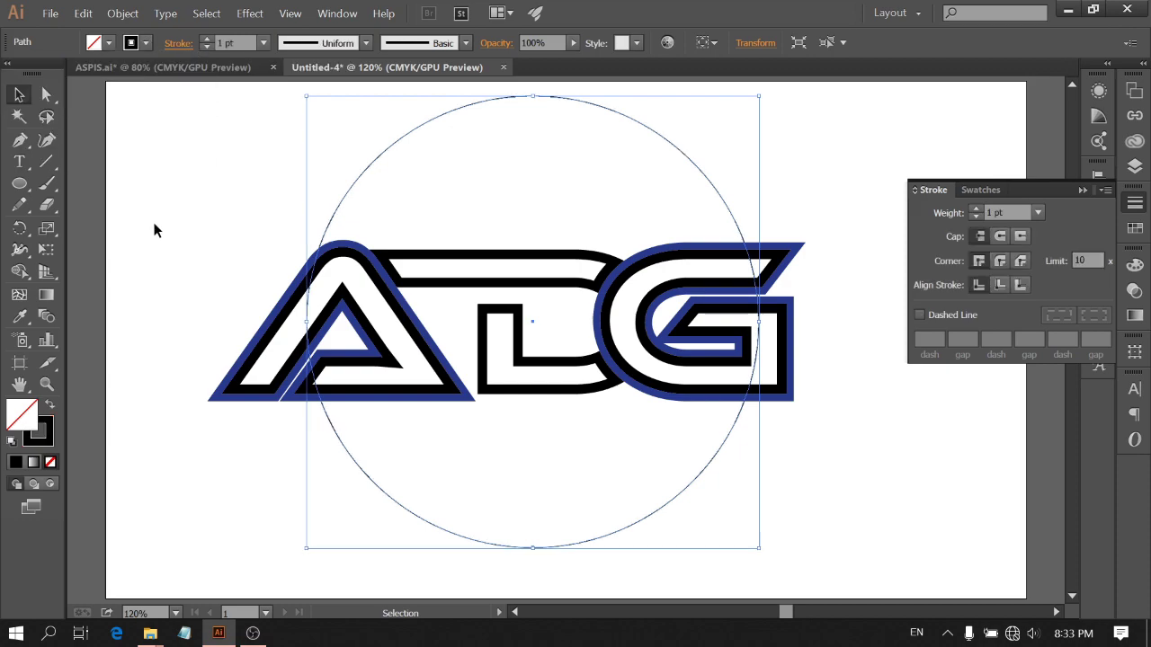
# Group all the ADG letter shapes and their blue outlines, leaving the circle out of the group
pyautogui.click(229, 249)
pyautogui.click(292, 299)
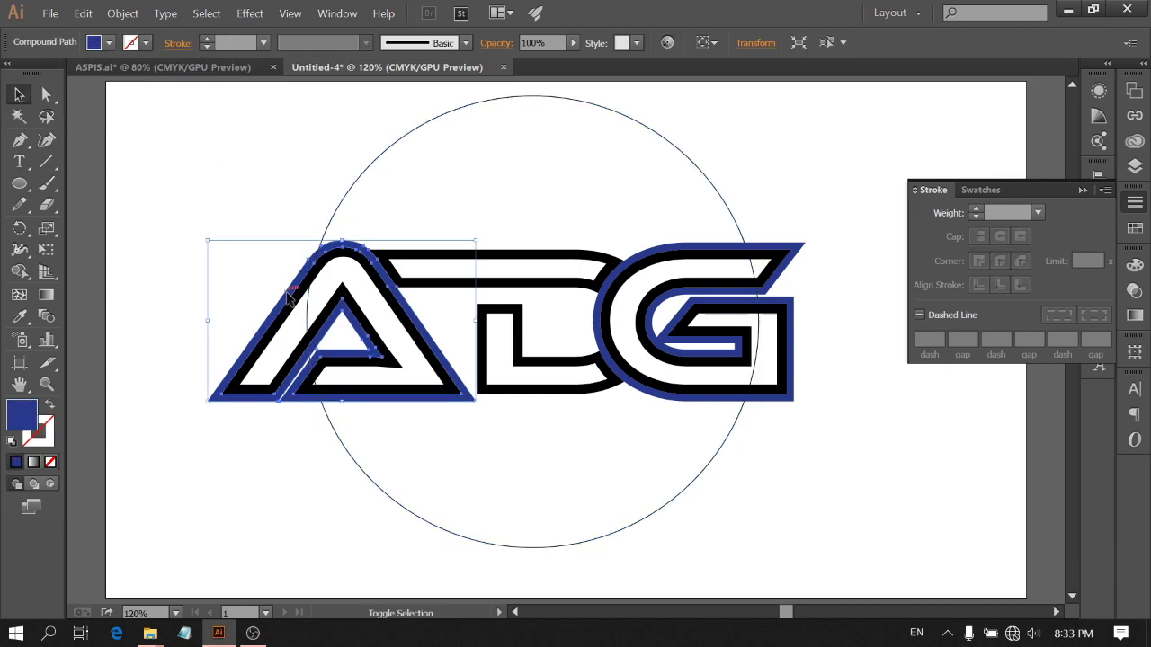
pyautogui.keyDown('shift'); pyautogui.click(426, 285); pyautogui.keyUp('shift')
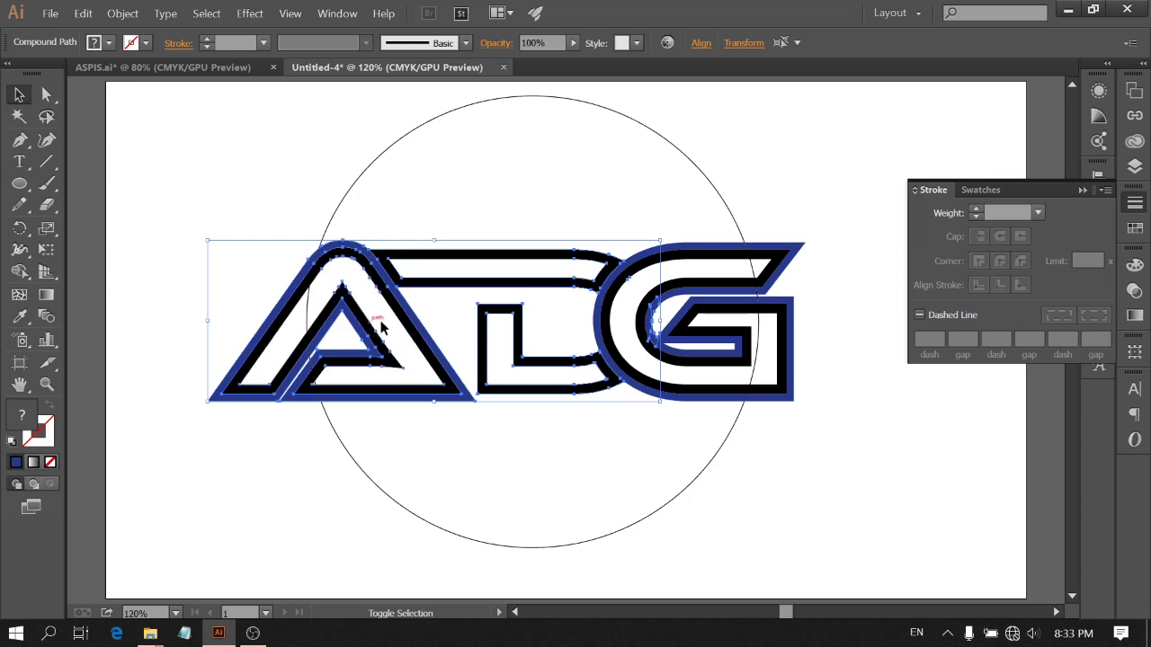
pyautogui.keyDown('shift'); pyautogui.click(604, 317); pyautogui.keyUp('shift')
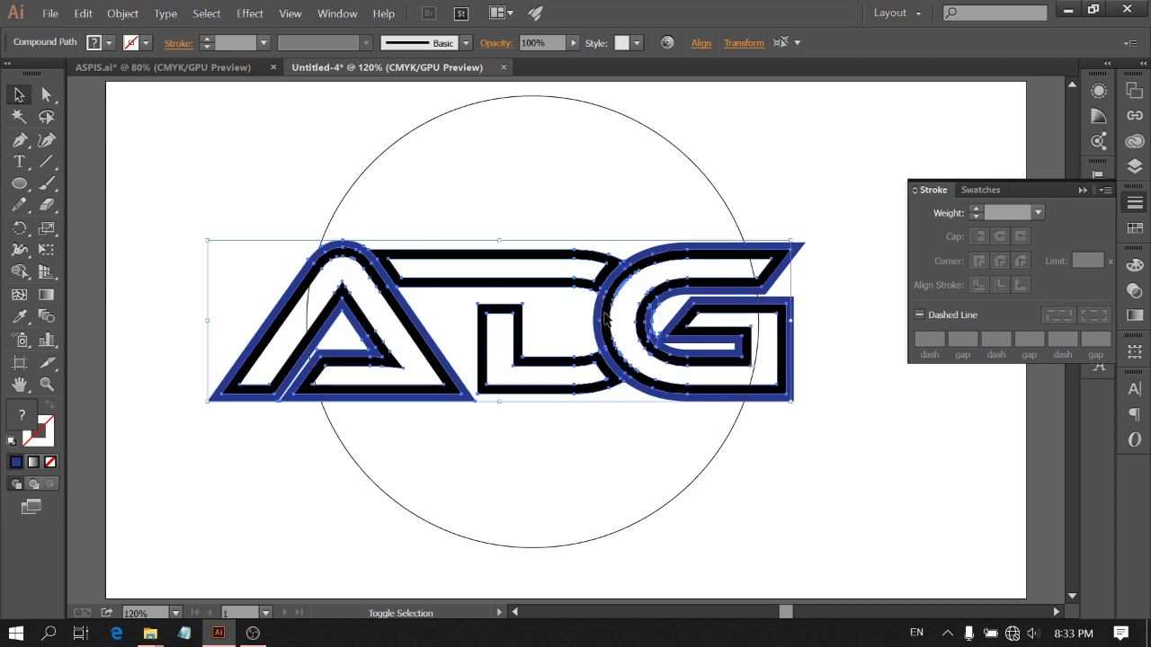
pyautogui.hotkey('ctrl', 'a')
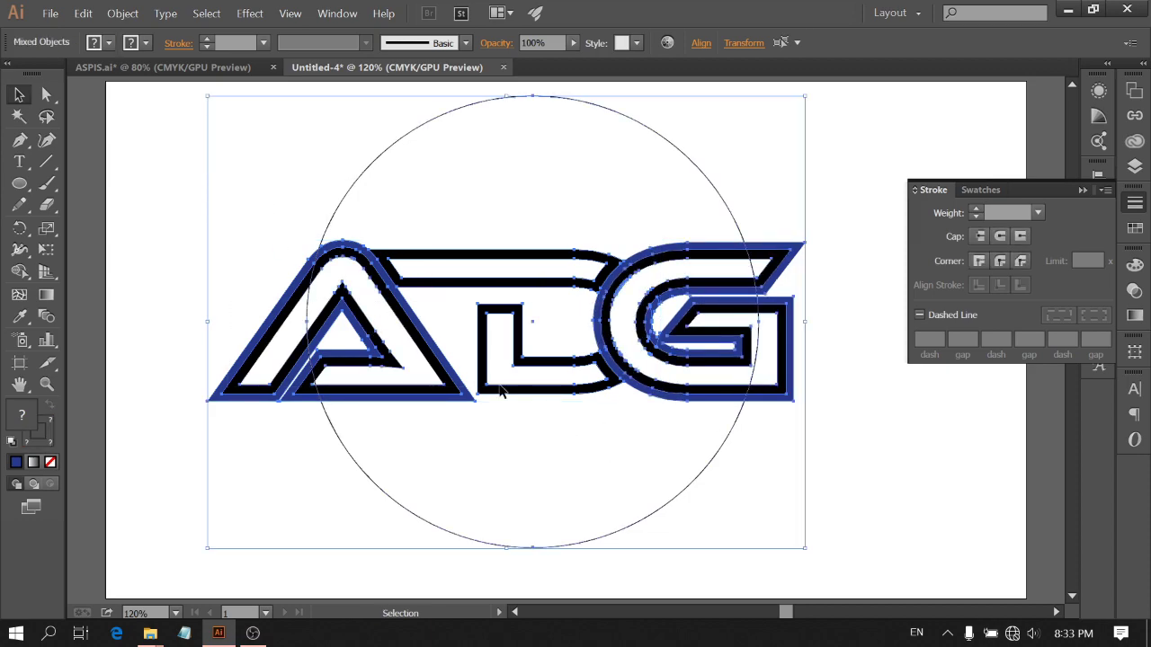
pyautogui.keyDown('shift'); pyautogui.click(329, 230); pyautogui.keyUp('shift')
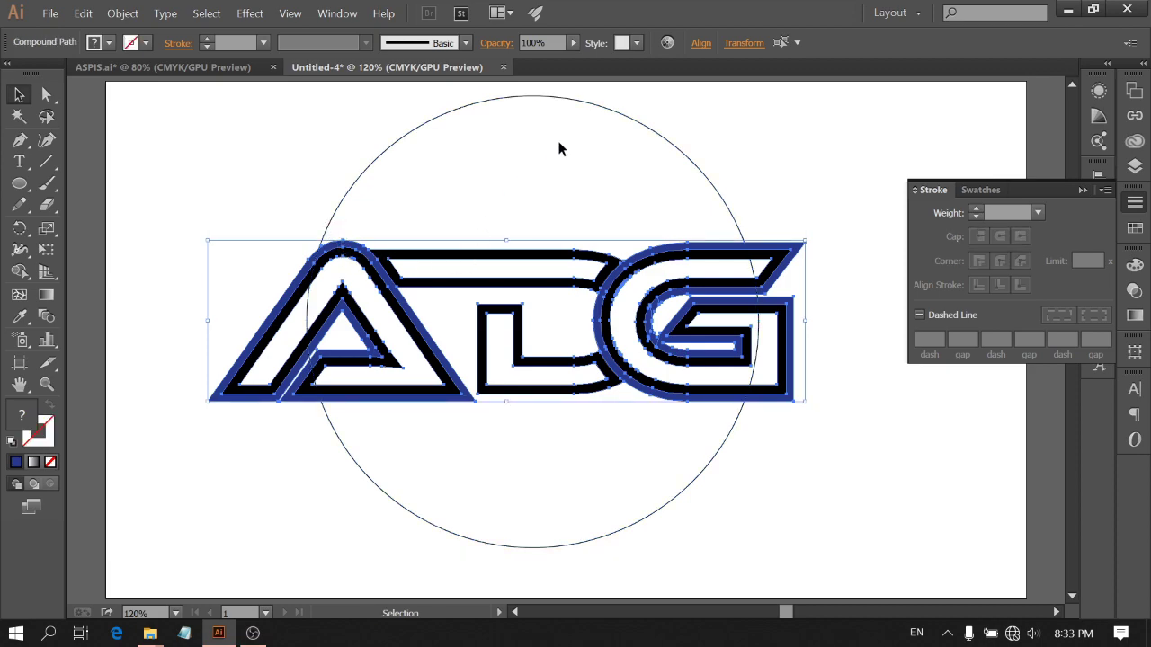
pyautogui.hotkey('ctrl', 'g')
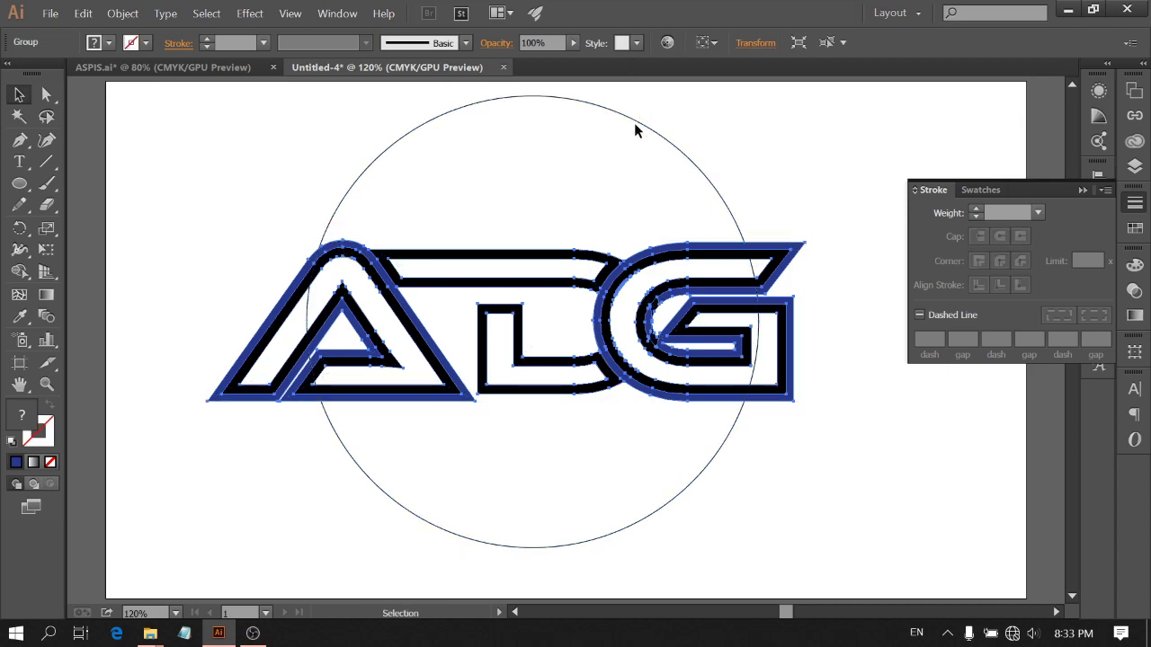
# Align the lettering group and the circle on their horizontal centres
pyautogui.keyDown('shift'); pyautogui.click(369, 168); pyautogui.keyUp('shift')
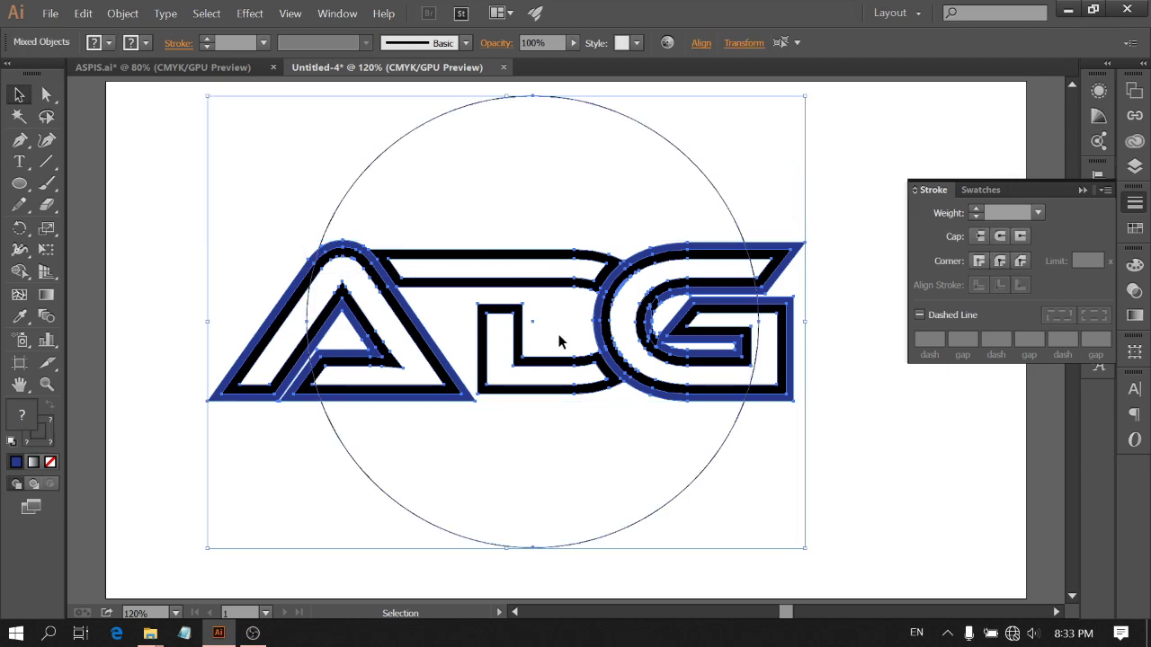
pyautogui.click(706, 44)
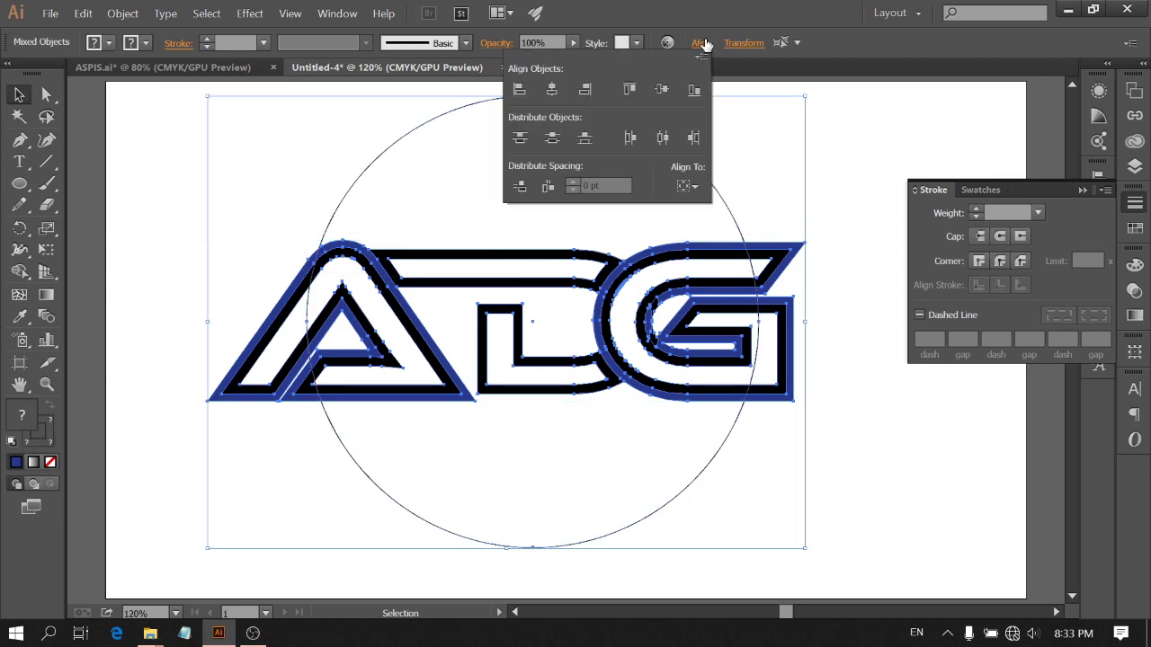
pyautogui.click(552, 89)
pyautogui.click(961, 136)
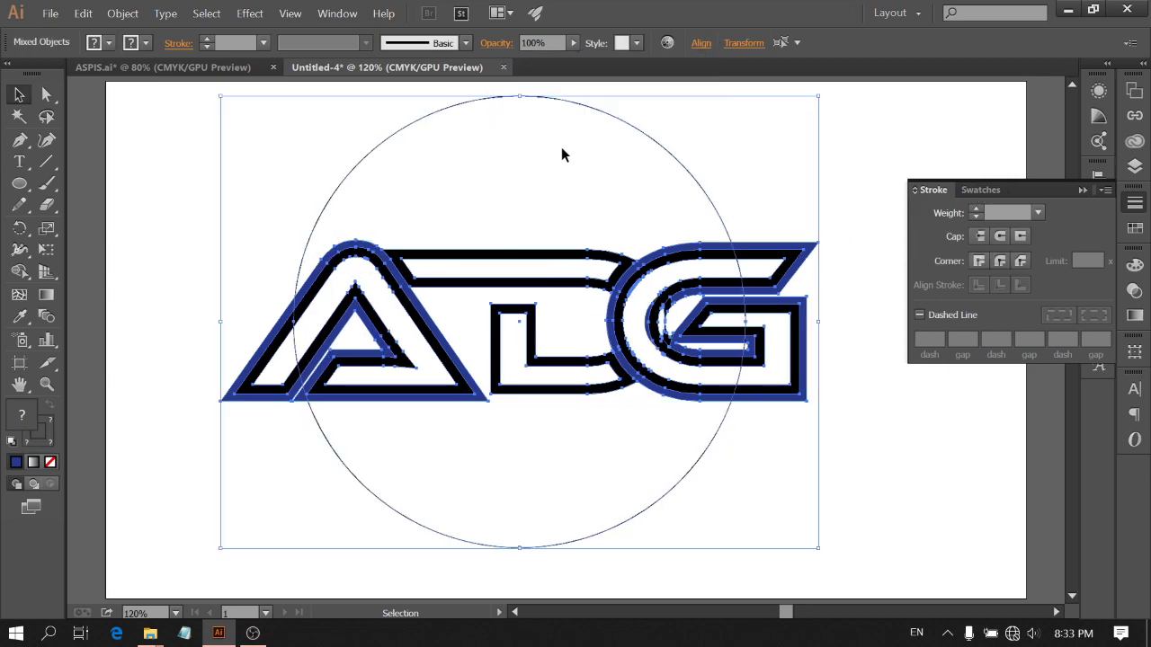
# Set the circle's stroke weight to 20 pt
pyautogui.click(398, 149)
pyautogui.click(371, 154)
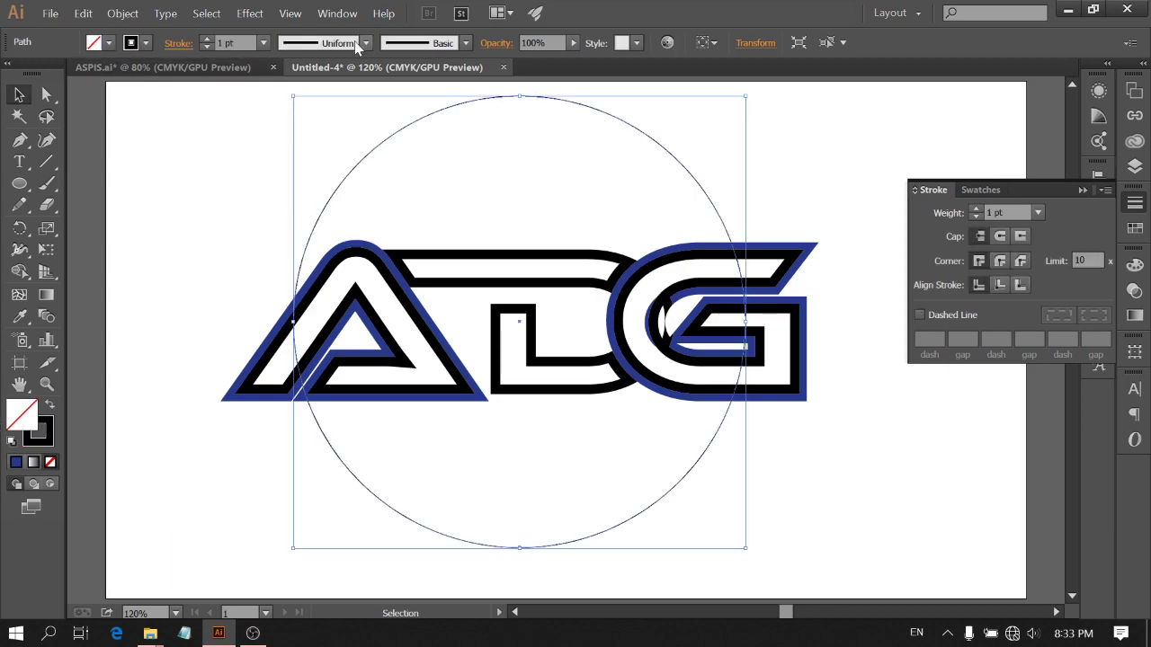
pyautogui.click(208, 39)
pyautogui.click(207, 40)
pyautogui.click(207, 39)
pyautogui.click(208, 41)
pyautogui.click(208, 42)
pyautogui.click(208, 42)
pyautogui.click(208, 41)
pyautogui.click(207, 41)
pyautogui.click(206, 41)
pyautogui.click(207, 40)
pyautogui.click(207, 40)
pyautogui.click(206, 41)
pyautogui.click(206, 47)
pyautogui.click(206, 47)
pyautogui.click(206, 47)
pyautogui.click(206, 47)
pyautogui.click(205, 47)
pyautogui.click(206, 47)
pyautogui.click(206, 47)
pyautogui.click(220, 121)
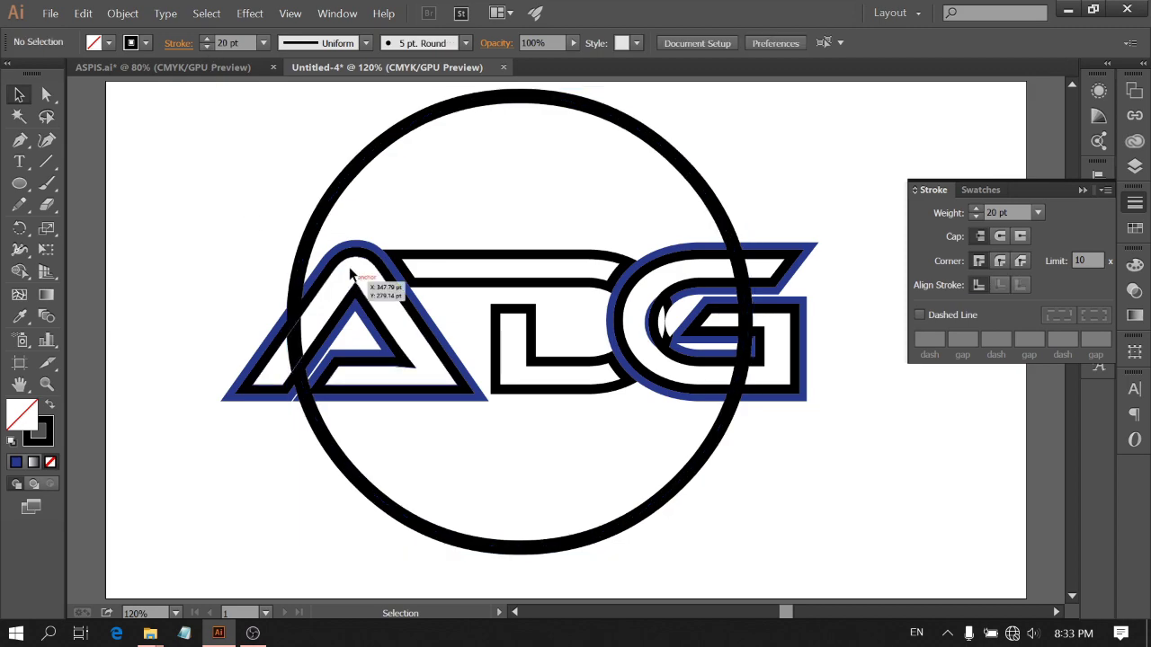
# Duplicate the circle in place and enlarge the copy from its centre to about 760 pt in diameter
pyautogui.click(315, 232)
pyautogui.hotkey('ctrl', 'c')
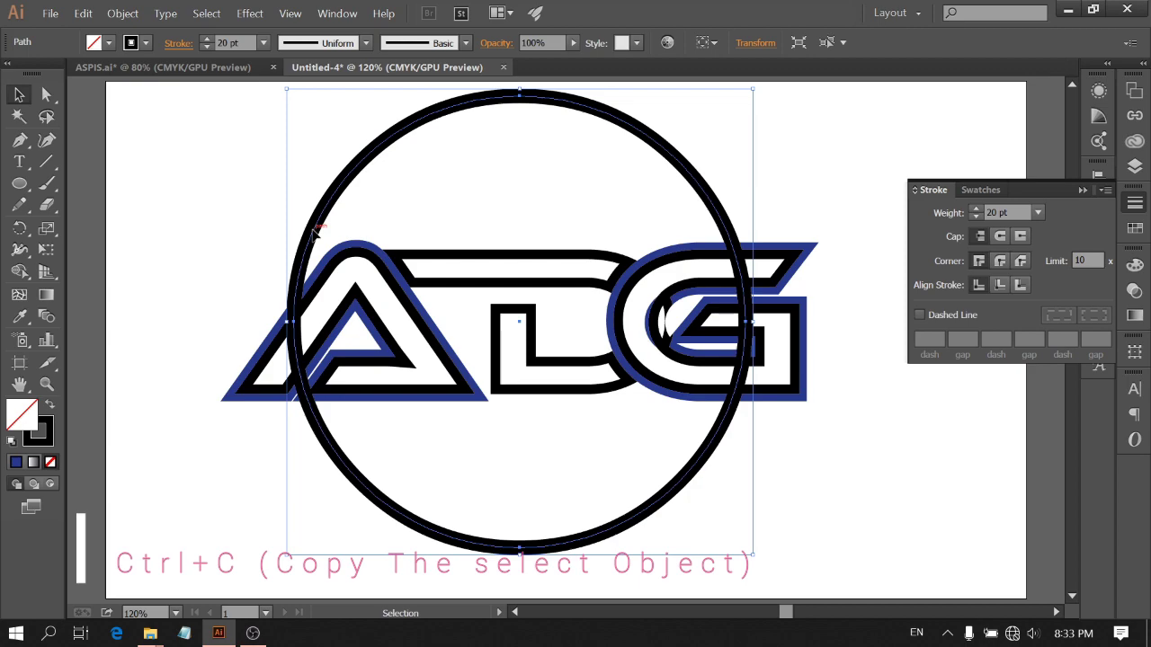
pyautogui.scroll(1, 690, 263)
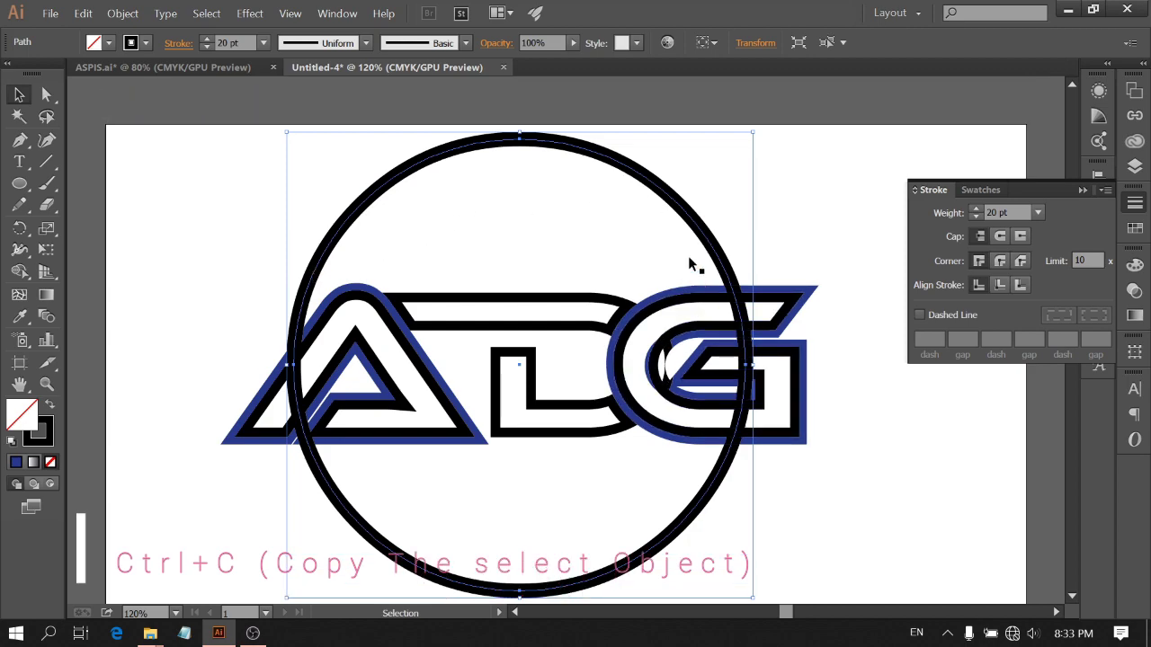
pyautogui.hotkey('ctrl', 'shift', 'v')
pyautogui.moveTo(753, 133); pyautogui.dragTo(835, 153)
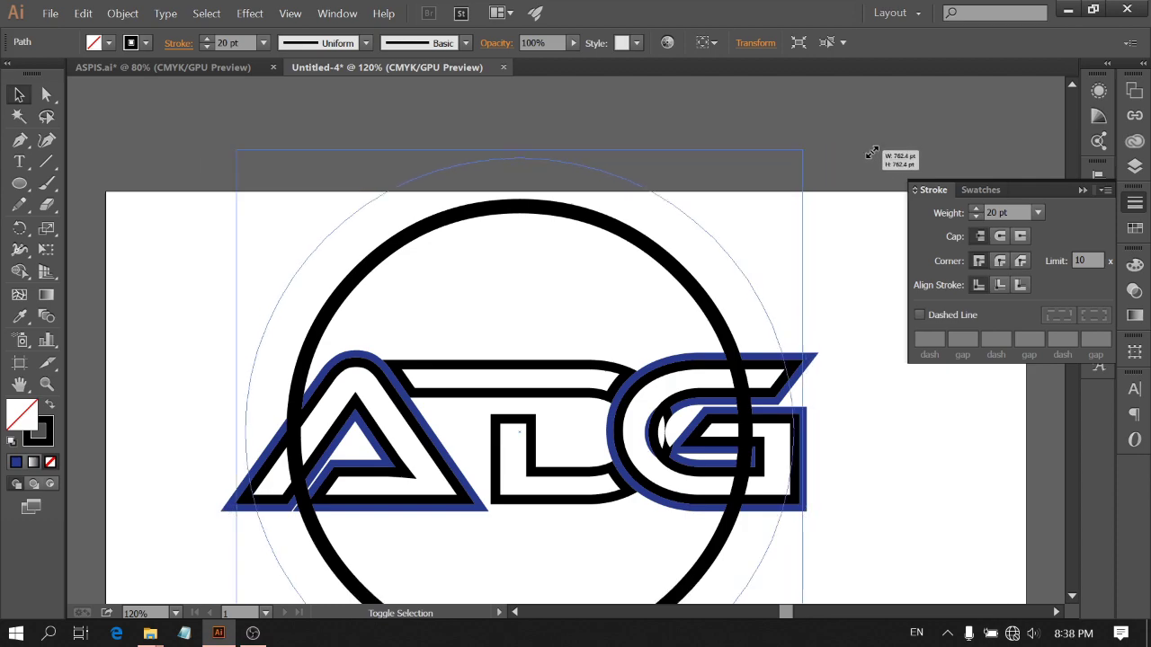
pyautogui.moveTo(872, 154); pyautogui.dragTo(868, 158)
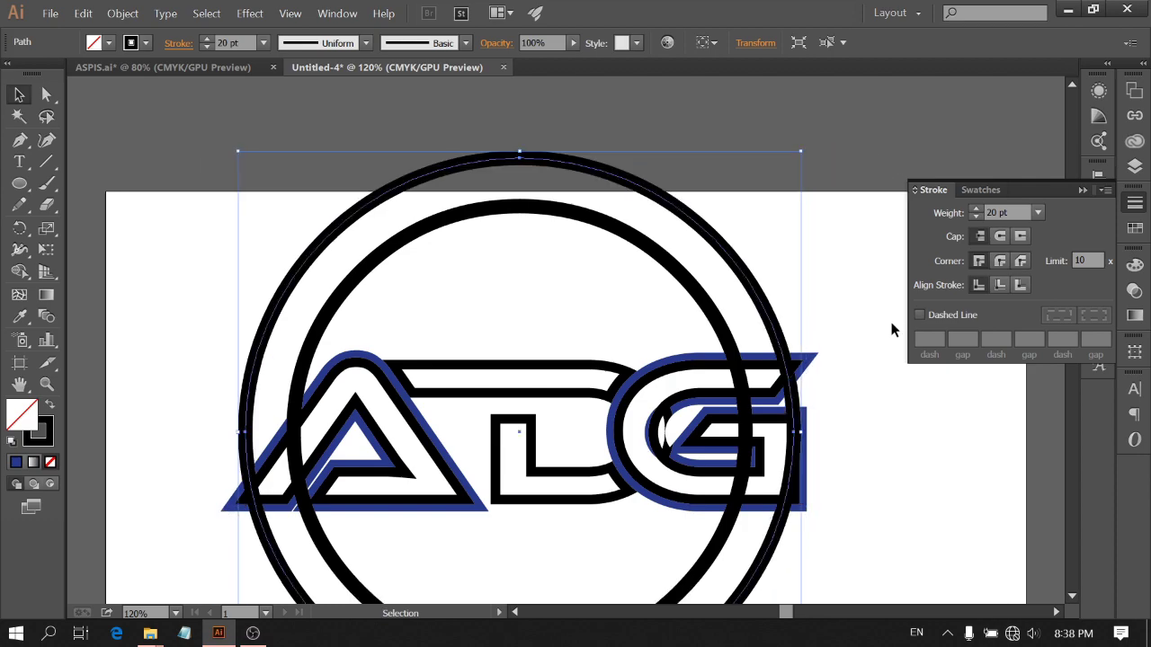
pyautogui.click(881, 386)
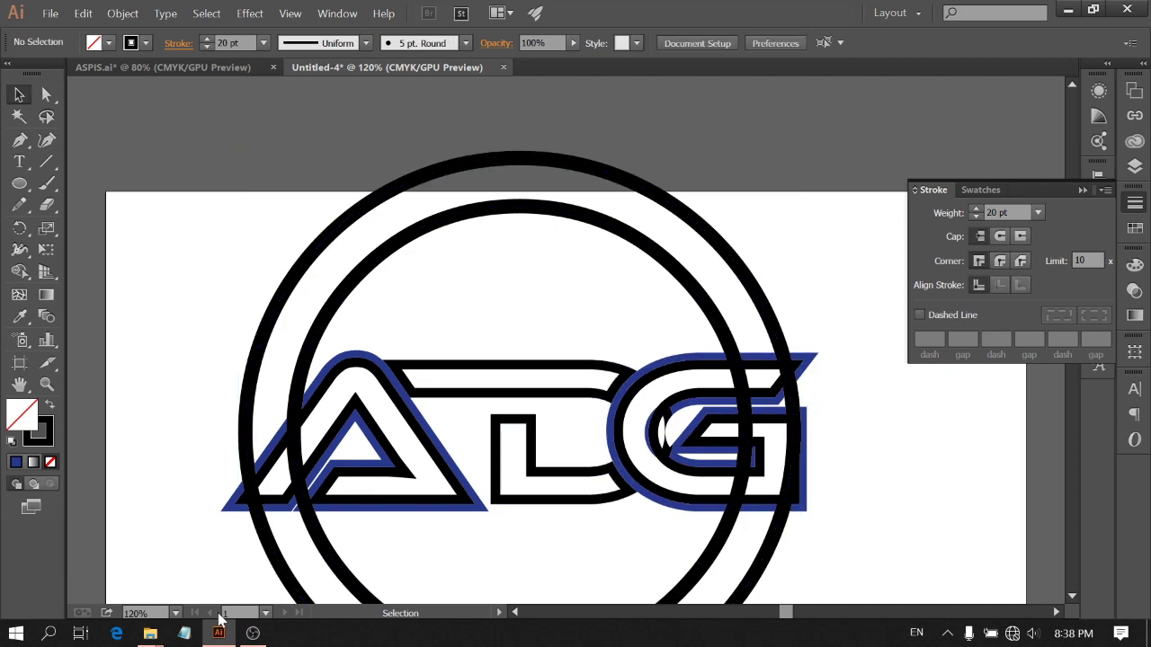
# Expand the lettering group and both circles so that their strokes become filled shapes
pyautogui.moveTo(221, 311); pyautogui.dragTo(708, 537)
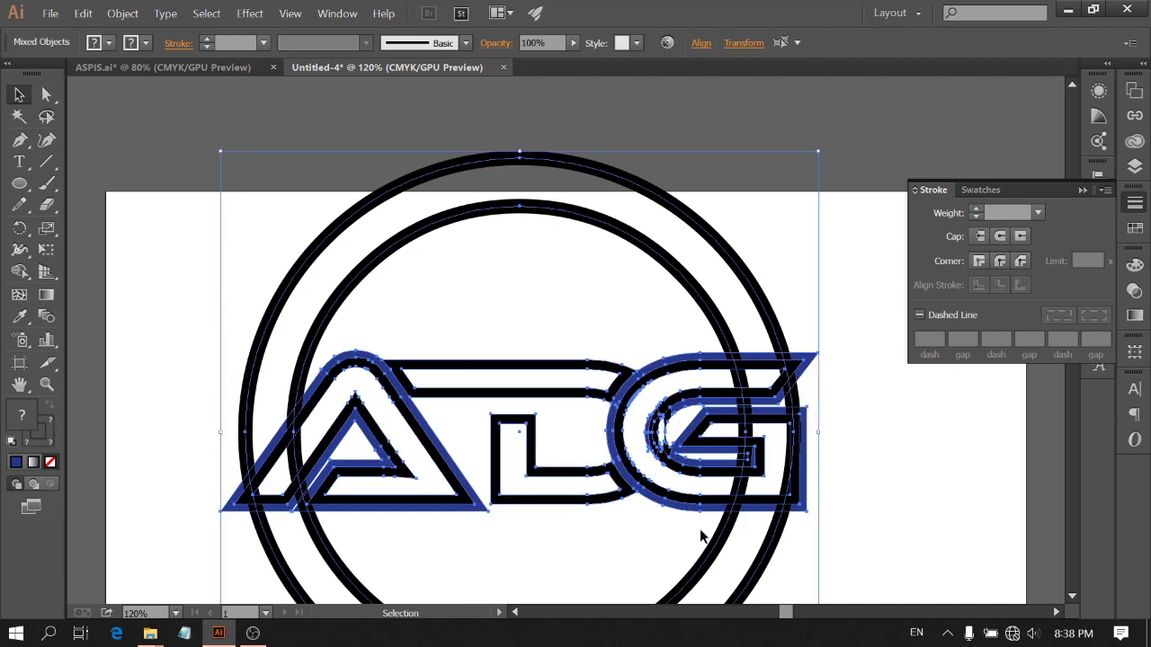
pyautogui.click(124, 13)
pyautogui.click(135, 189)
pyautogui.click(536, 422)
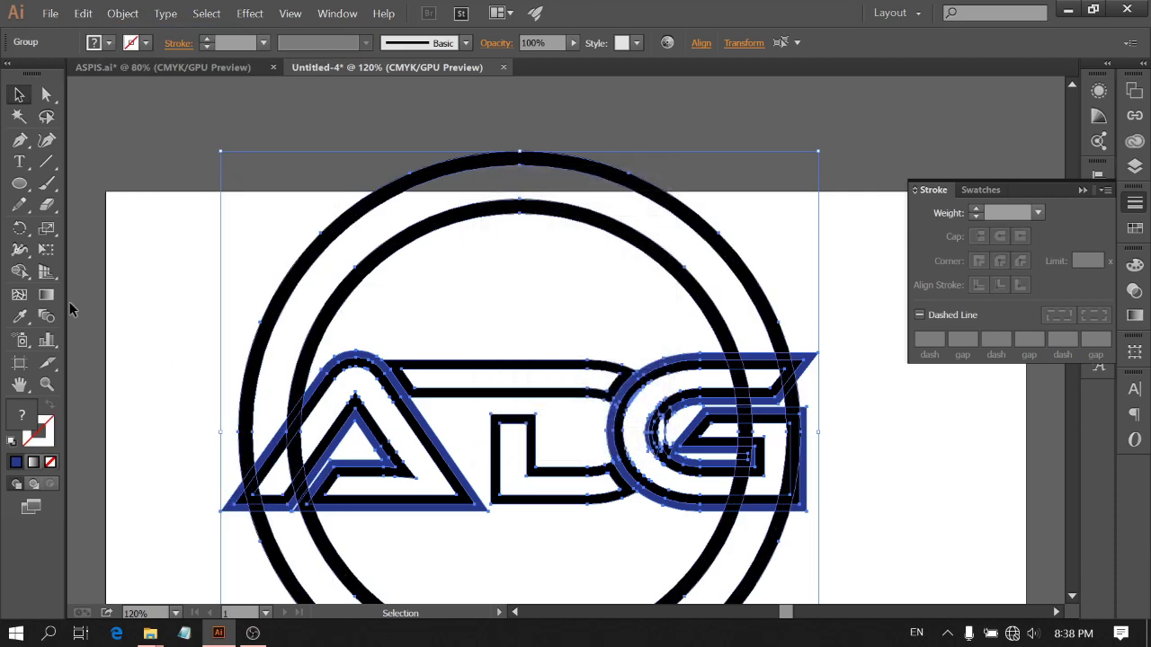
# Cut away the circle segments that cross the lower part of the A with Shape Builder
pyautogui.click(20, 273)
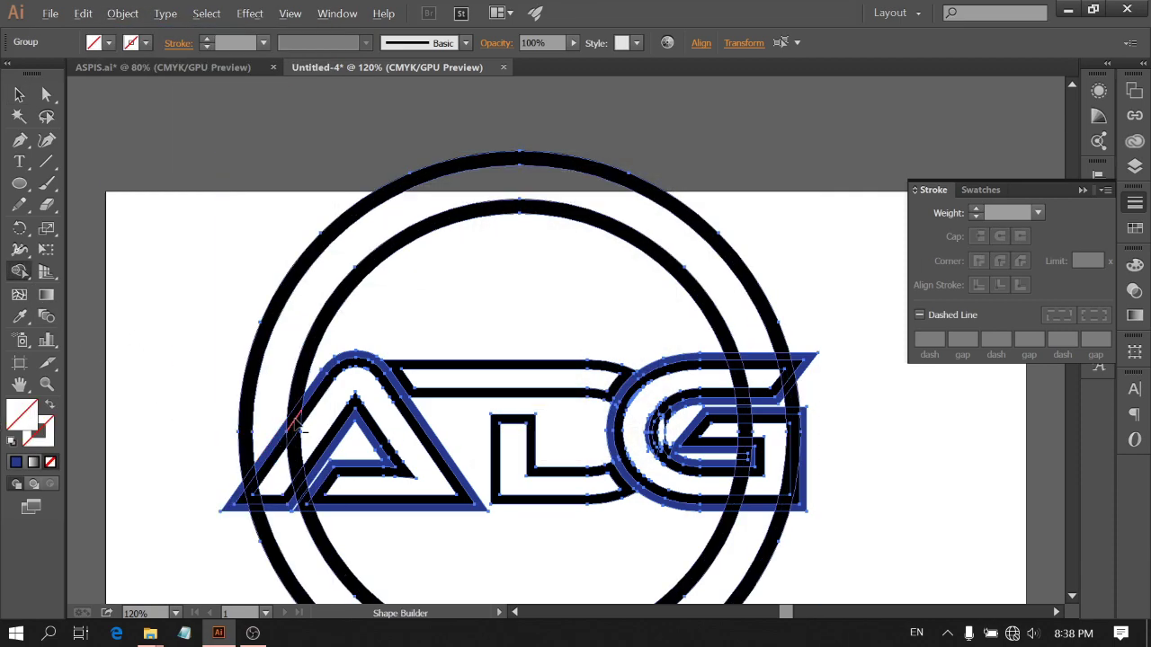
pyautogui.scroll(2, 299, 427)
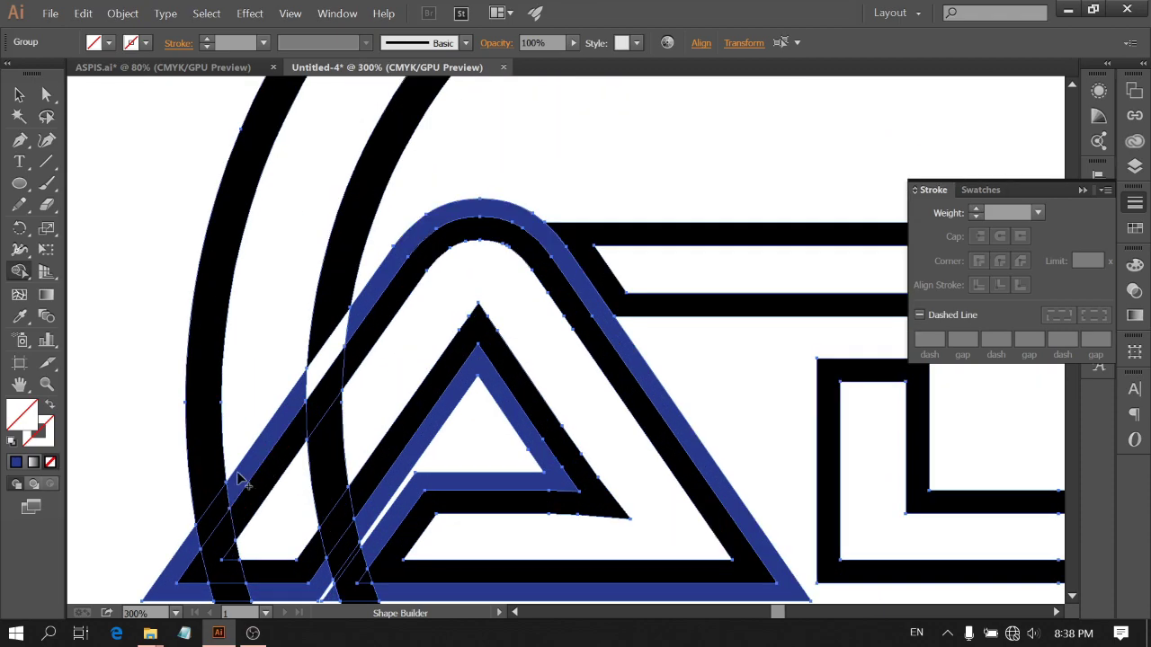
pyautogui.scroll(-3, 215, 508)
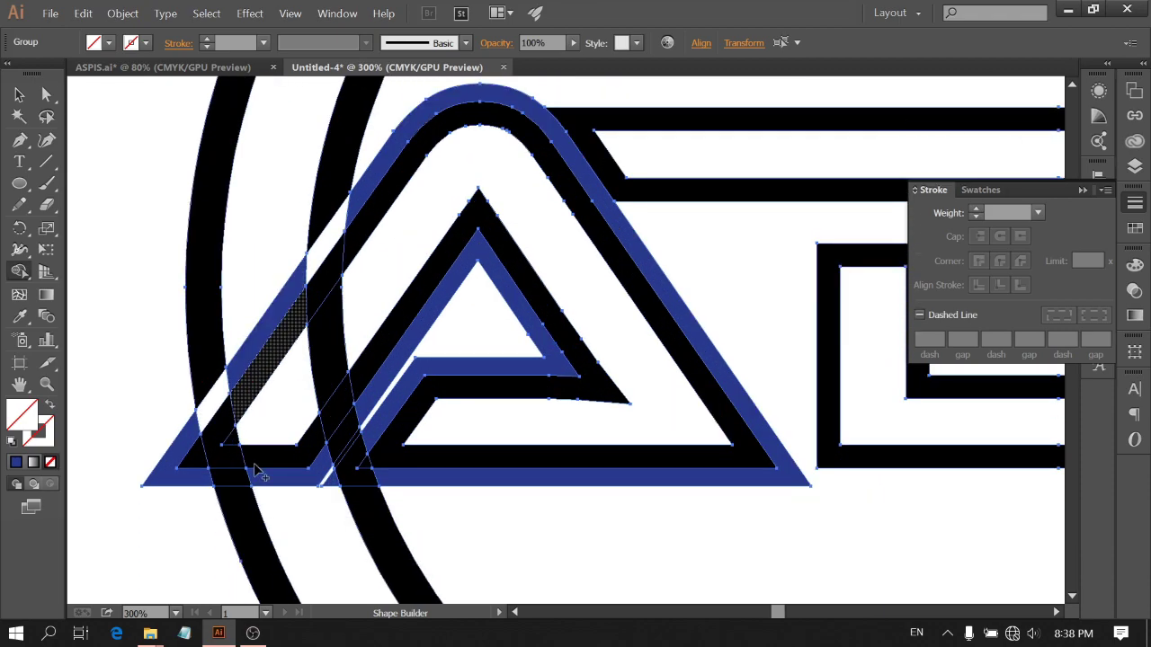
pyautogui.click(232, 462)
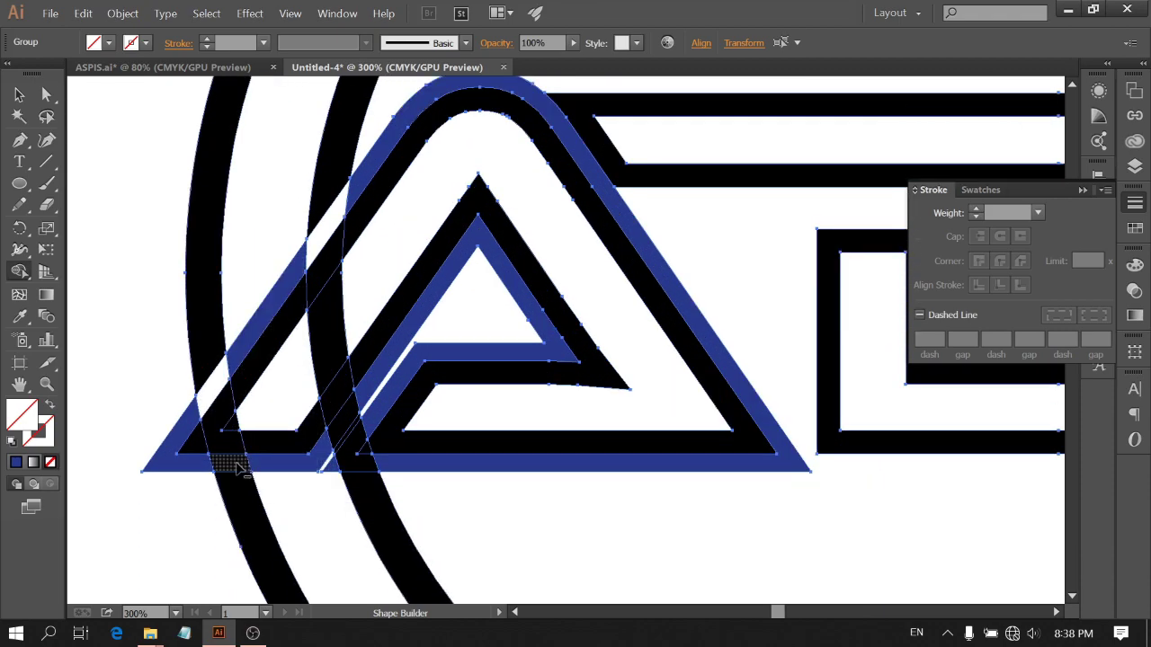
pyautogui.click(347, 448)
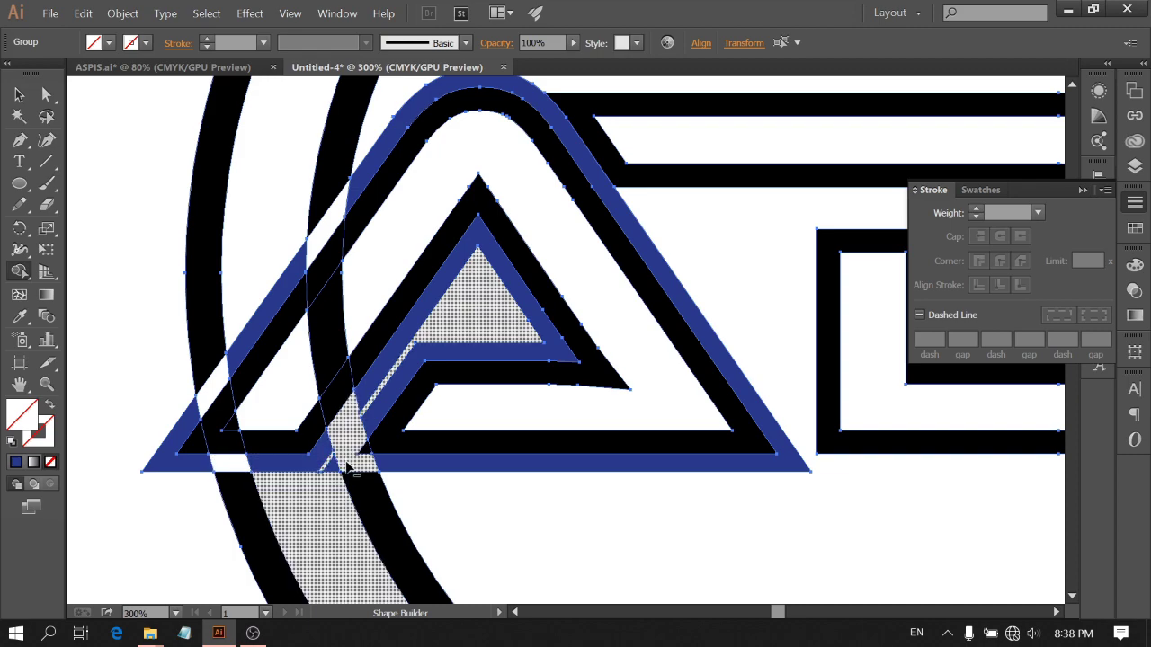
pyautogui.click(328, 382)
pyautogui.click(236, 430)
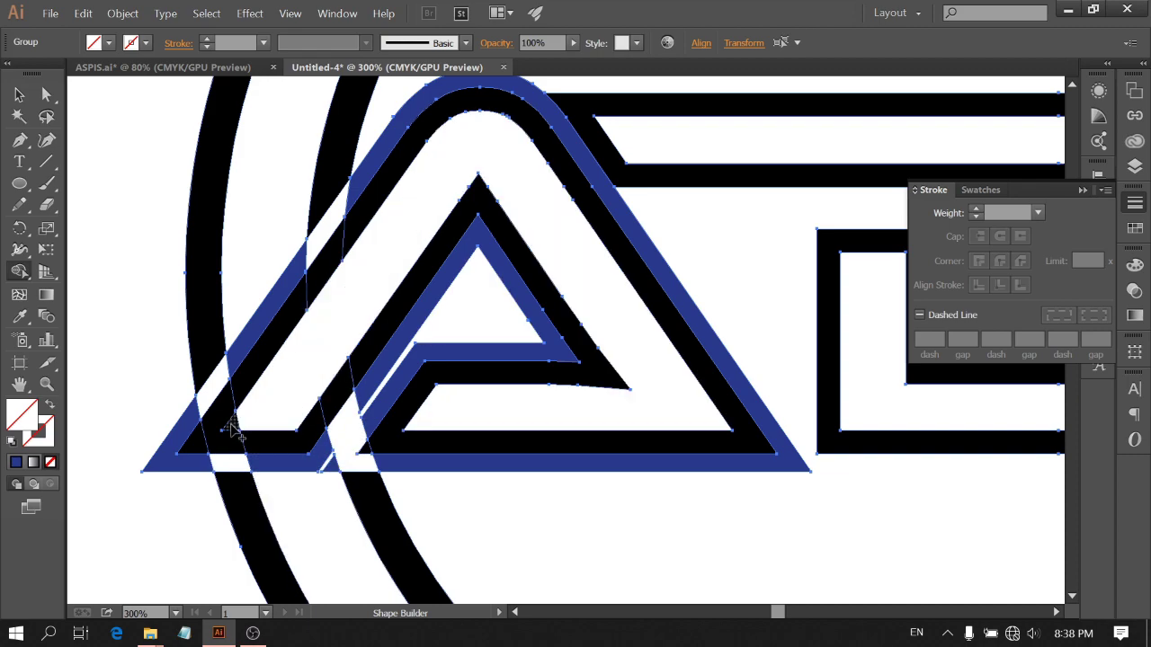
pyautogui.click(374, 459)
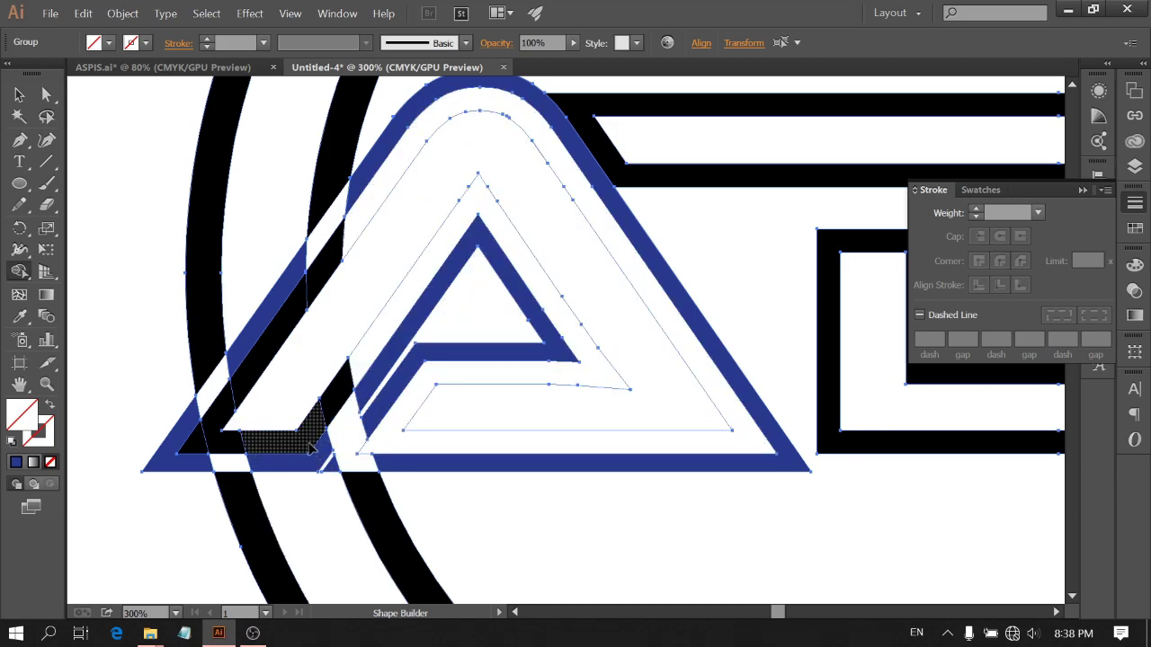
pyautogui.hotkey('ctrl', 'z')
# Set the fill to black and merge the split black pieces of the A into one outline with Shape Builder
pyautogui.click(108, 43)
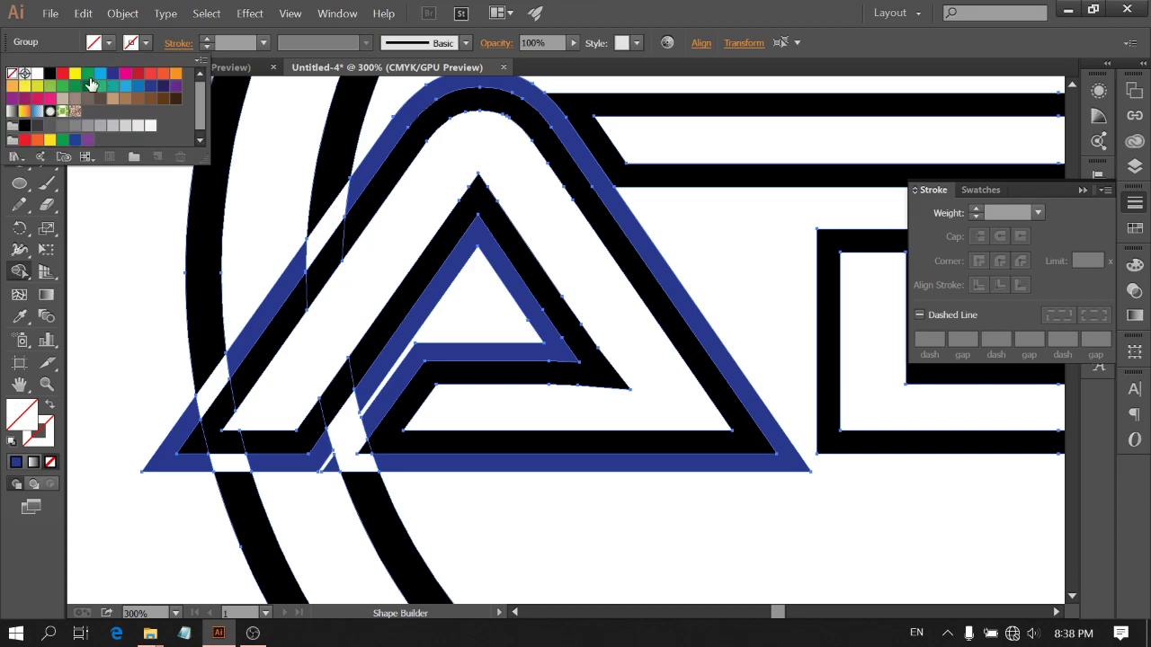
pyautogui.click(49, 75)
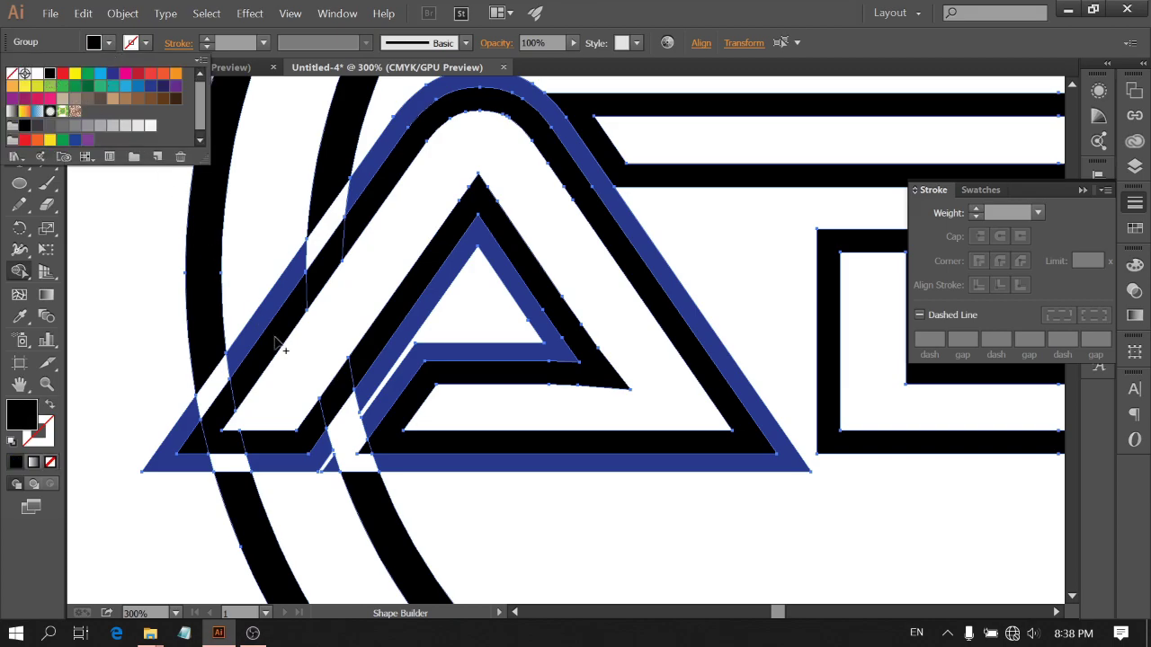
pyautogui.click(387, 439)
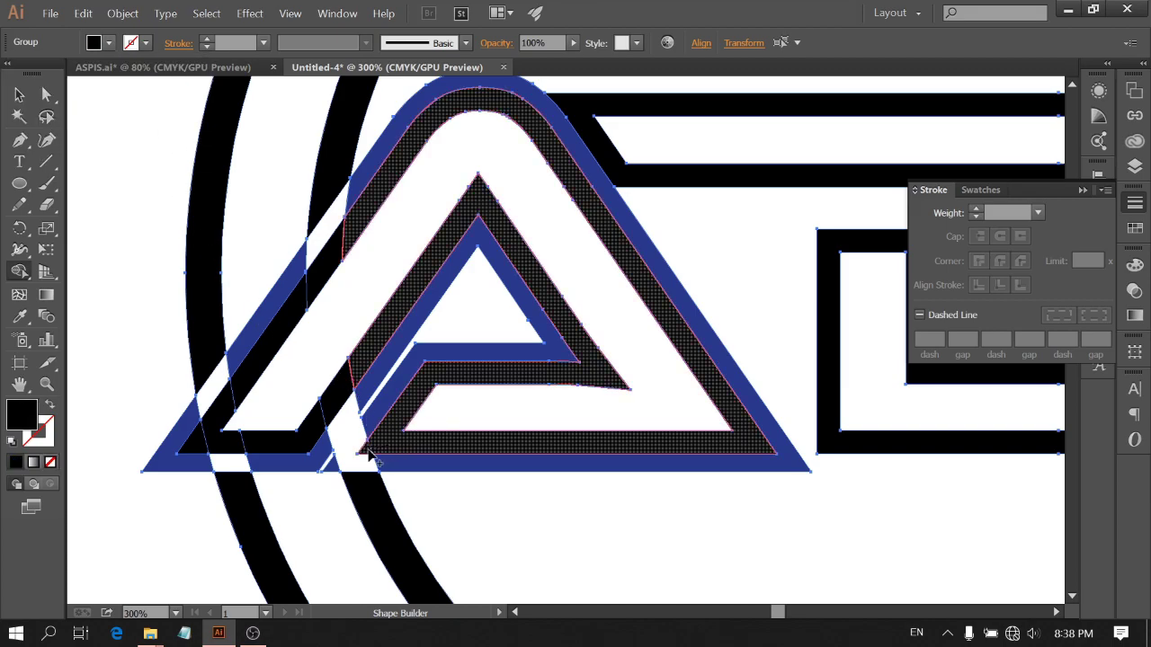
pyautogui.moveTo(369, 354)
pyautogui.mouseDown()
pyautogui.moveTo(312, 431)
pyautogui.moveTo(226, 442)
pyautogui.moveTo(198, 437)
pyautogui.moveTo(204, 429)
pyautogui.mouseUp()
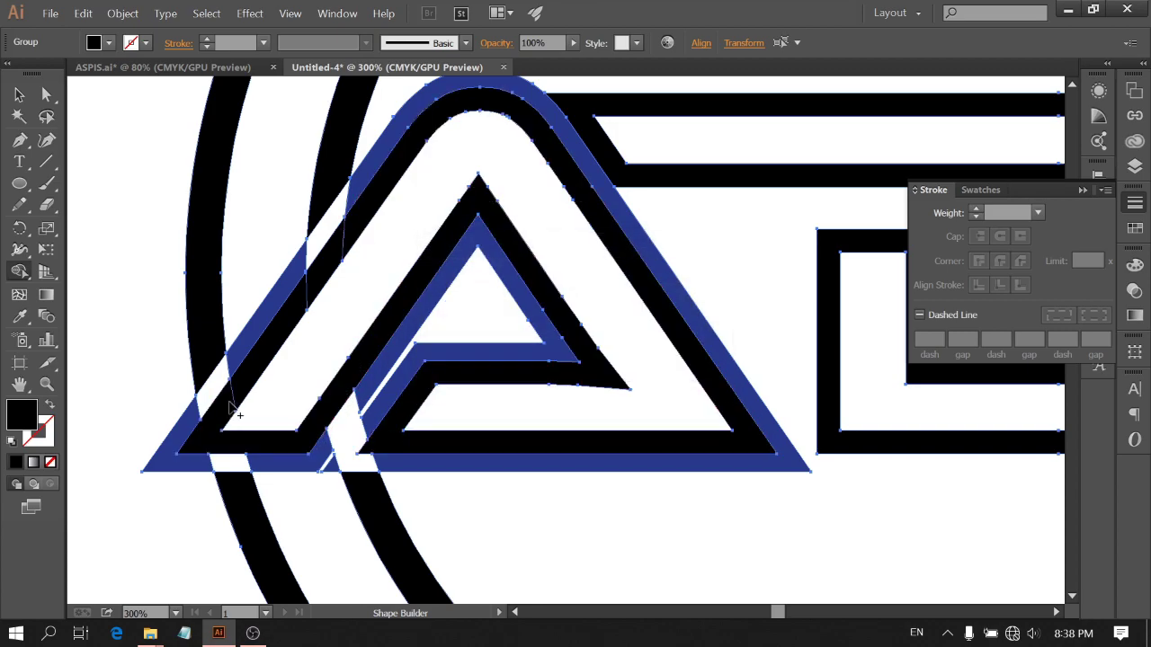
pyautogui.click(319, 295)
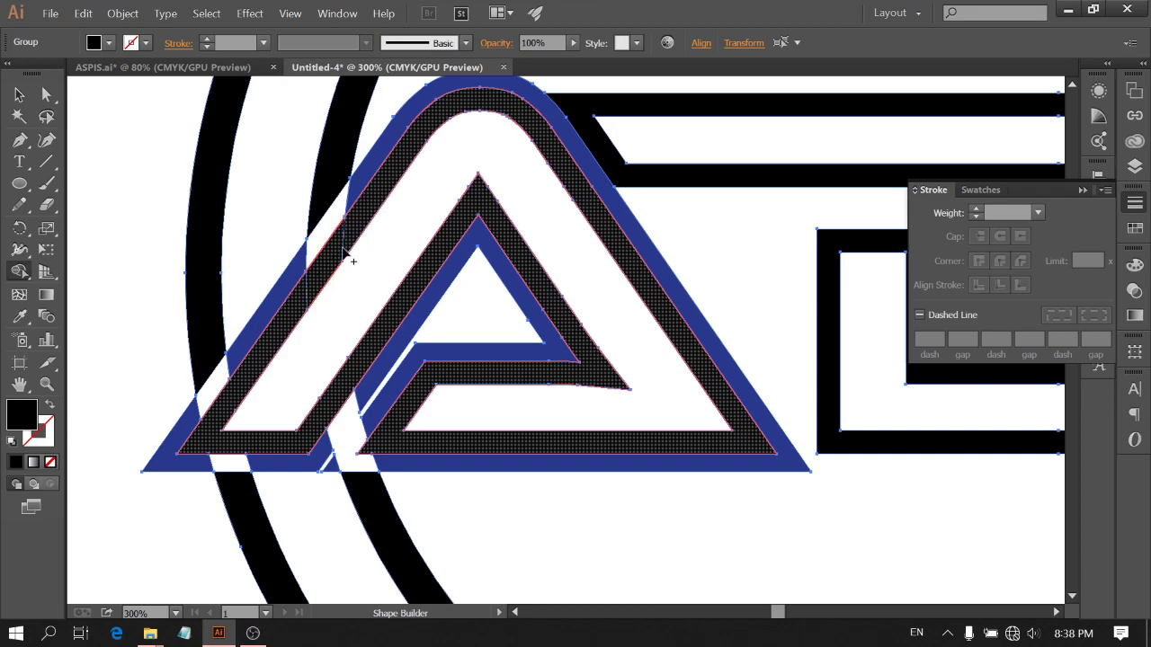
pyautogui.click(353, 346)
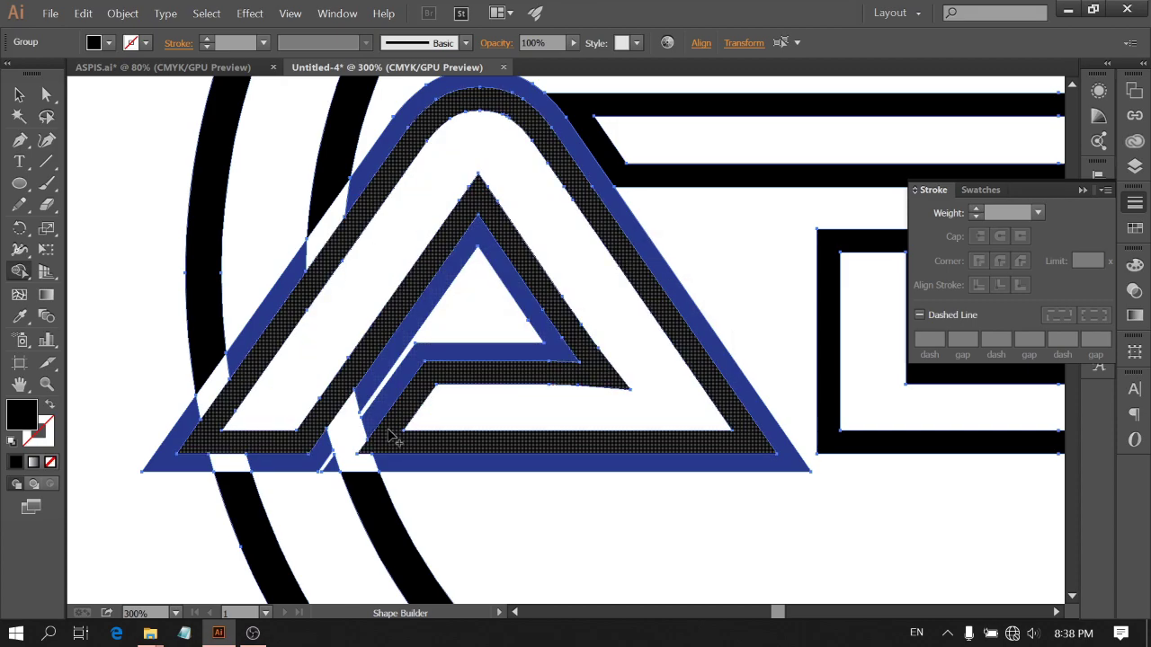
# Remove the stray black slivers inside the G and merge the split pieces of its inner black curve with Shape Builder
pyautogui.scroll(-1, 403, 436)
pyautogui.hscroll(6, 479, 444)
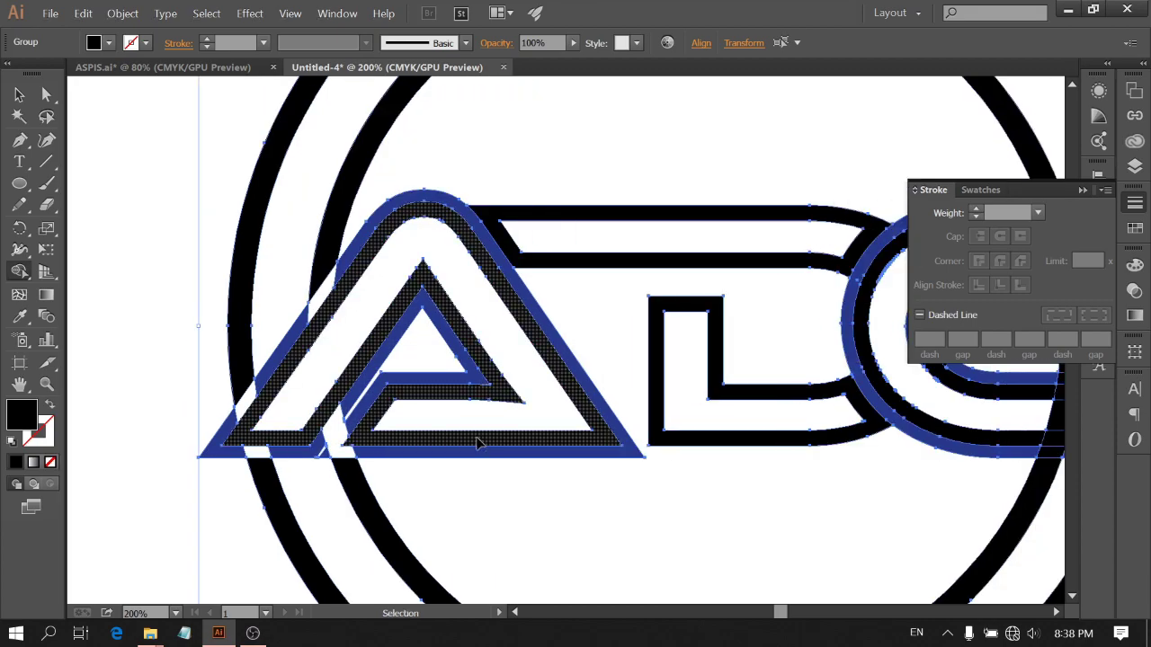
pyautogui.hscroll(2, 479, 443)
pyautogui.scroll(2, 477, 444)
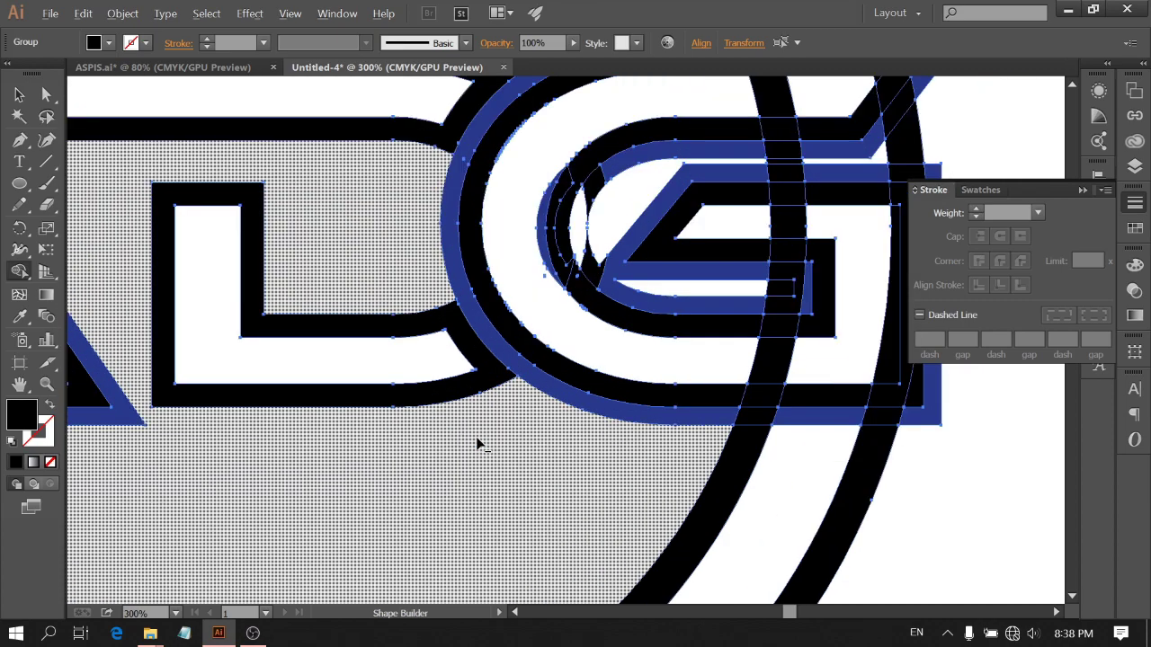
pyautogui.scroll(1, 603, 337)
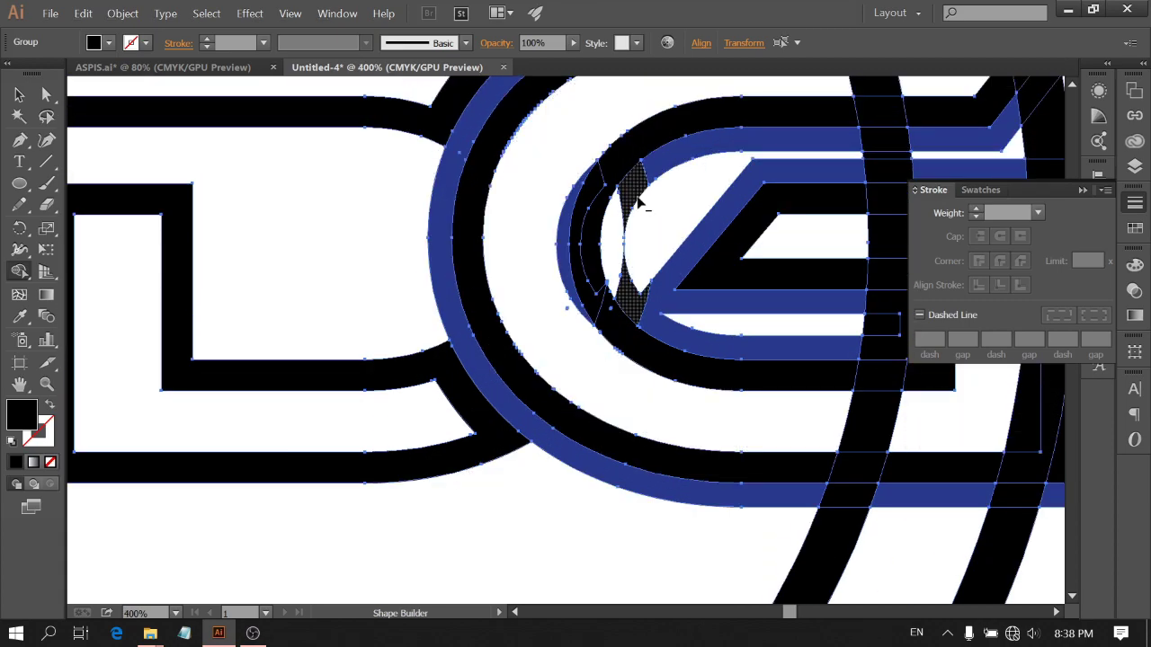
pyautogui.moveTo(605, 306); pyautogui.dragTo(597, 316)
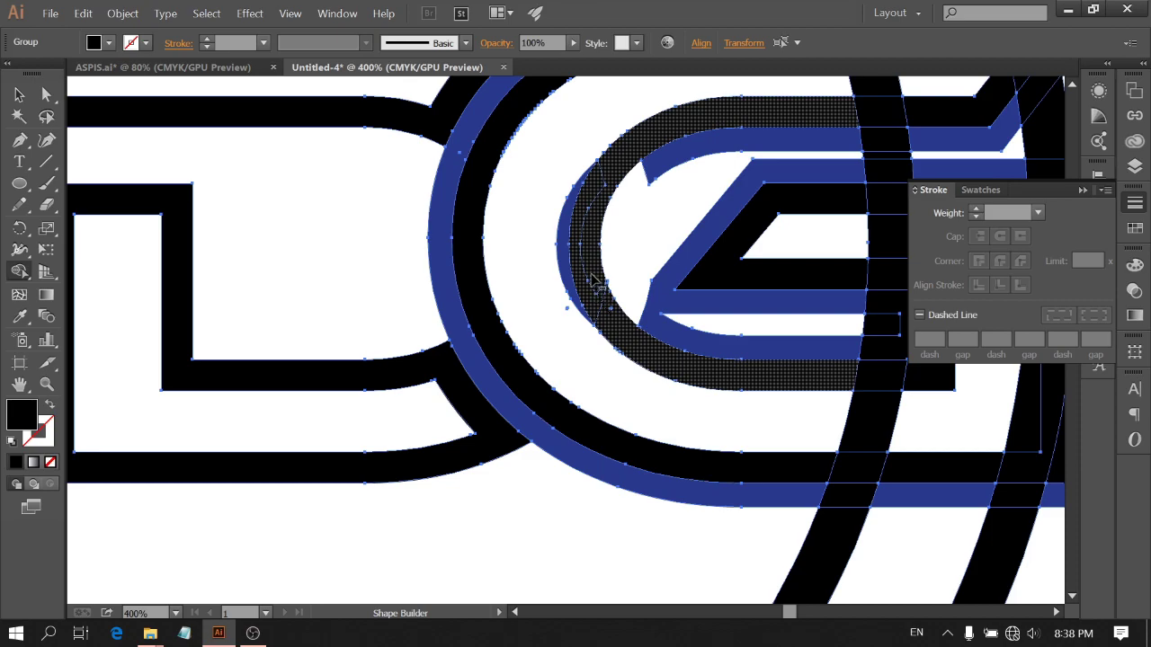
# Cut away the ring segments that cross the blue outline along the G's lower and upper edges with Shape Builder
pyautogui.hotkey('ctrl', 'z')
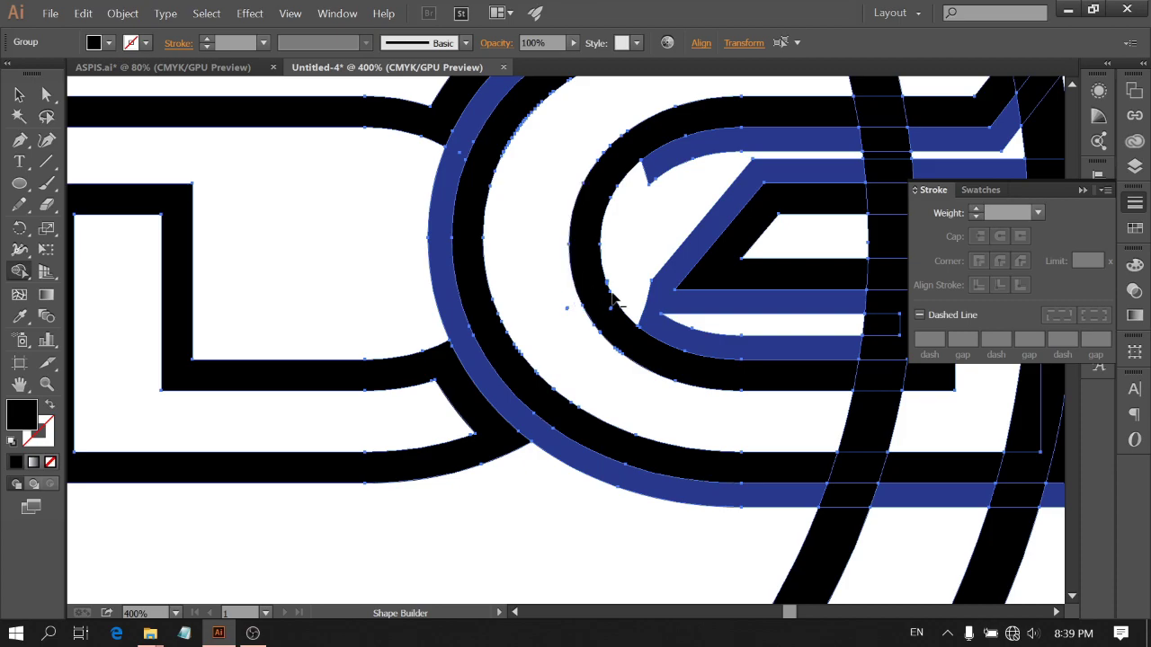
pyautogui.scroll(-1, 595, 411)
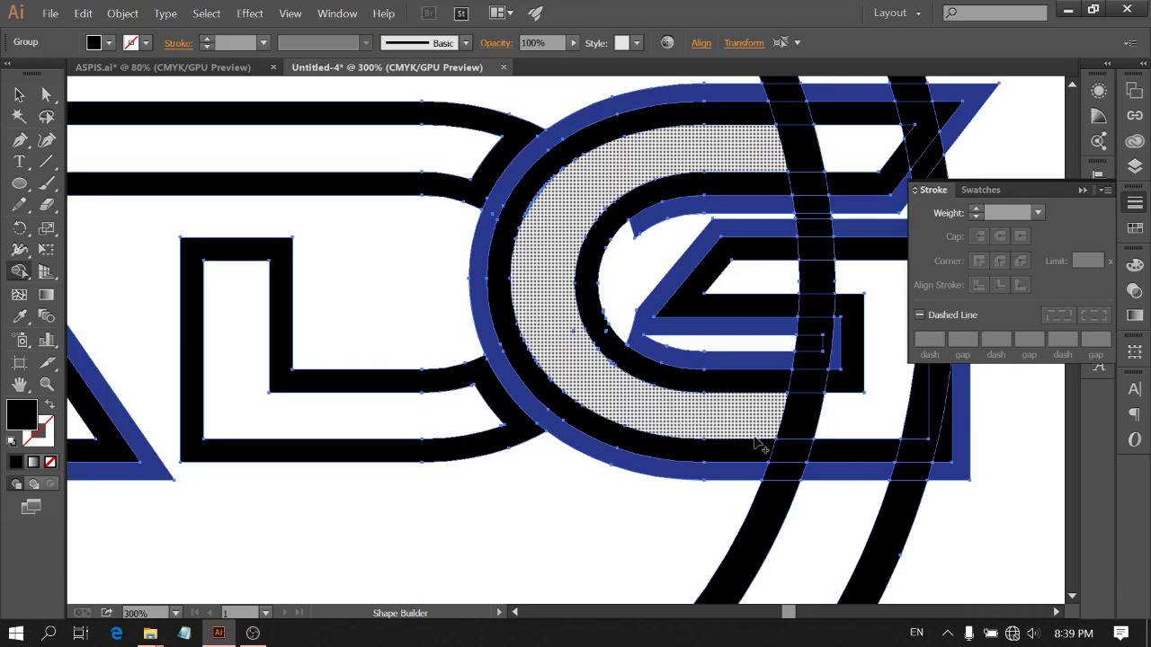
pyautogui.keyDown('alt'); pyautogui.click(785, 472); pyautogui.keyUp('alt')
pyautogui.keyDown('alt'); pyautogui.click(917, 472); pyautogui.keyUp('alt')
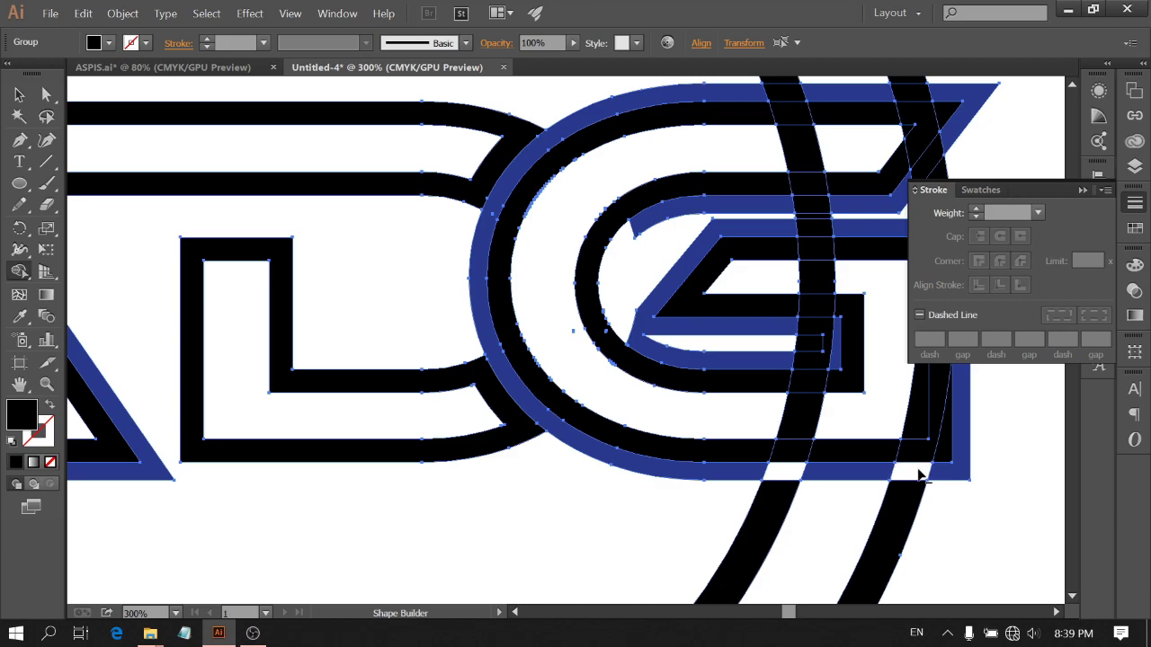
pyautogui.scroll(2, 944, 463)
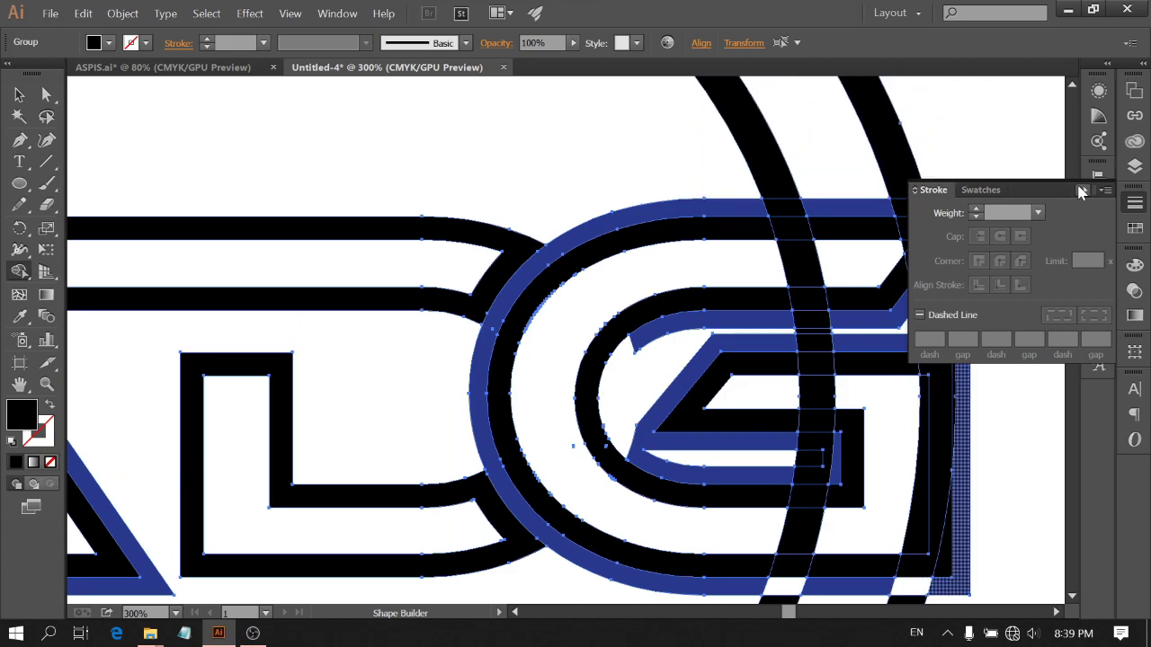
pyautogui.click(1082, 190)
pyautogui.keyDown('alt'); pyautogui.click(911, 206); pyautogui.keyUp('alt')
pyautogui.keyDown('alt'); pyautogui.click(784, 208); pyautogui.keyUp('alt')
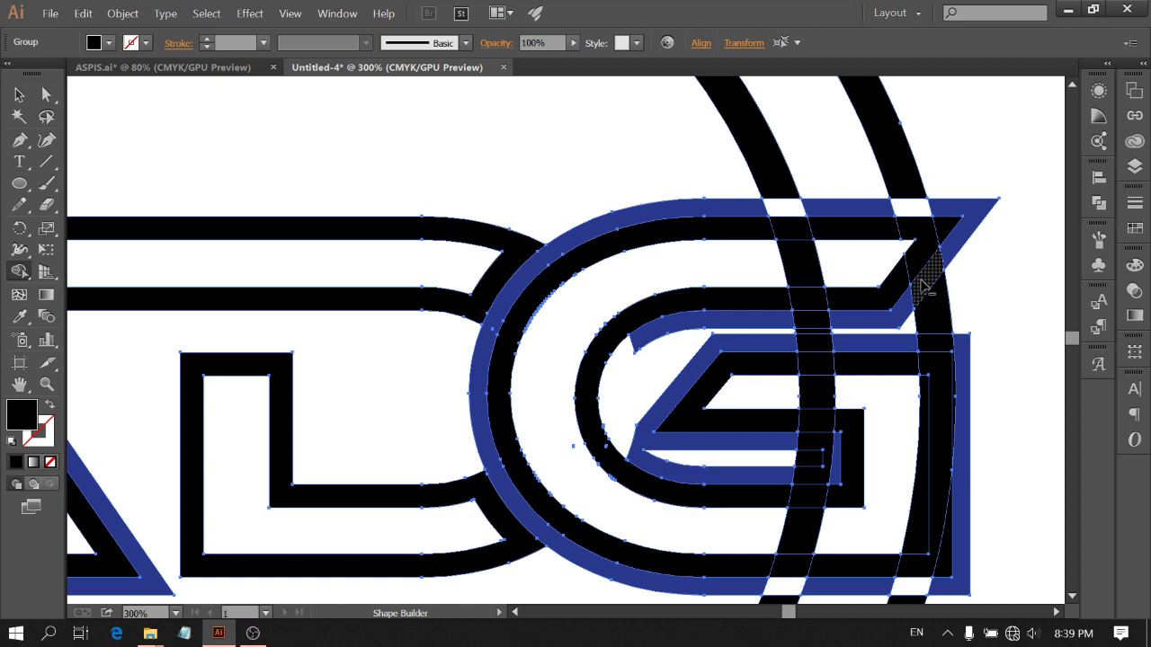
# Cut away the outer ring segments crossing the G's slanted upper end, the opening below it and the blue edge beneath
pyautogui.keyDown('alt'); pyautogui.click(923, 282); pyautogui.keyUp('alt')
pyautogui.keyDown('alt'); pyautogui.click(936, 313); pyautogui.keyUp('alt')
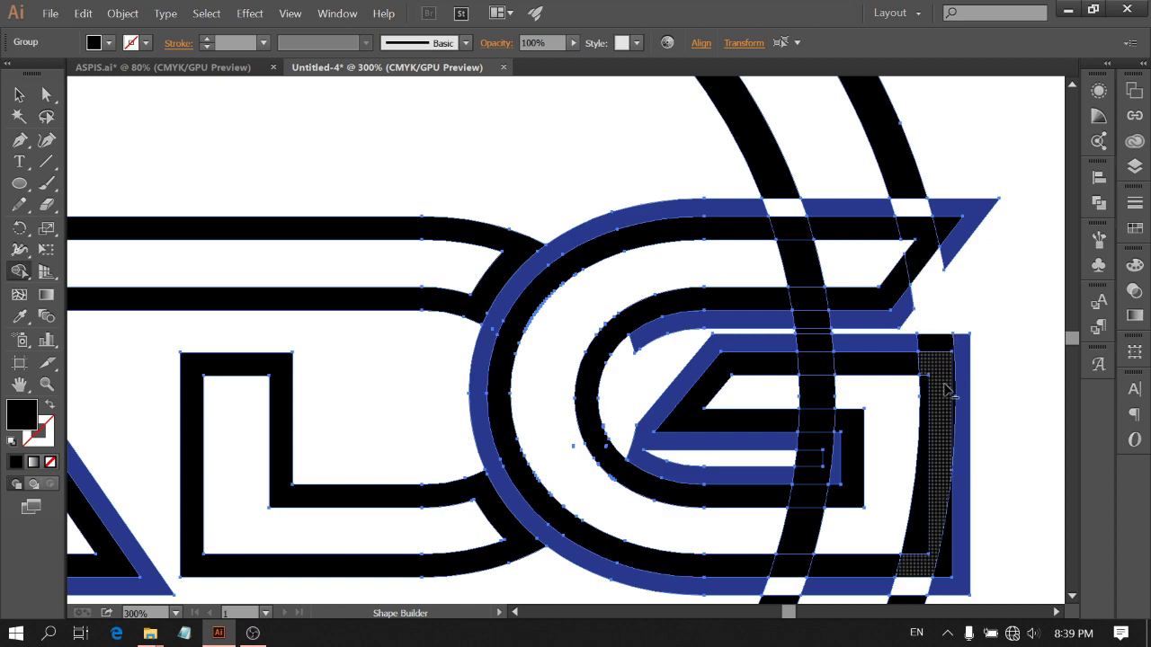
pyautogui.keyDown('alt'); pyautogui.click(947, 349); pyautogui.keyUp('alt')
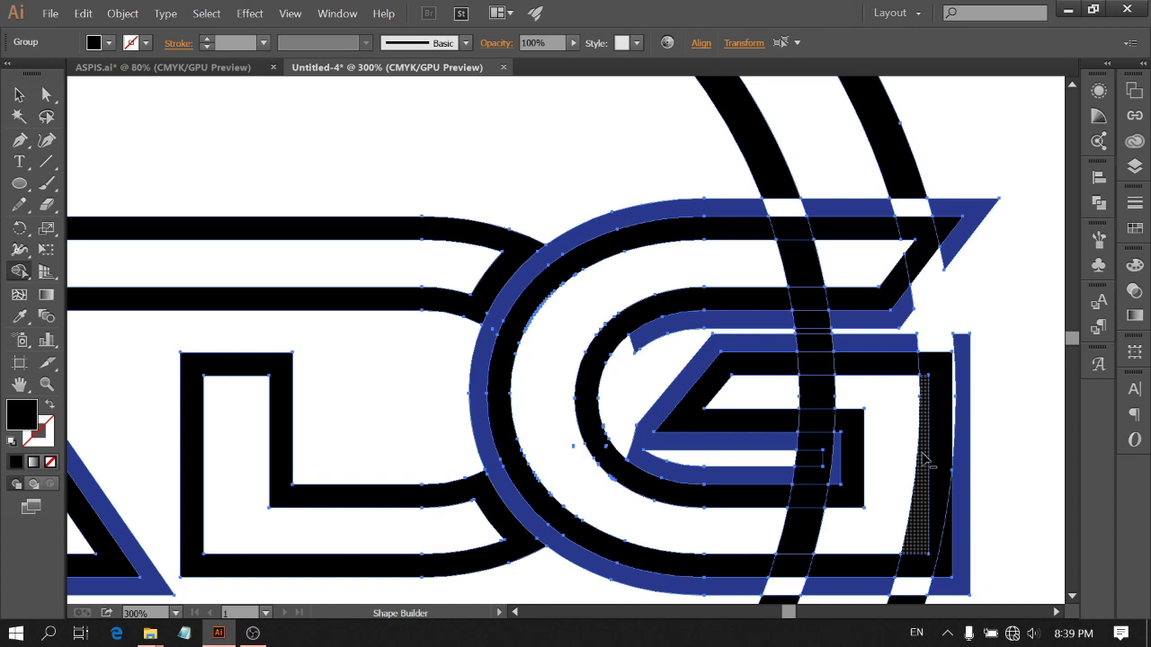
pyautogui.keyDown('alt'); pyautogui.click(947, 562); pyautogui.keyUp('alt')
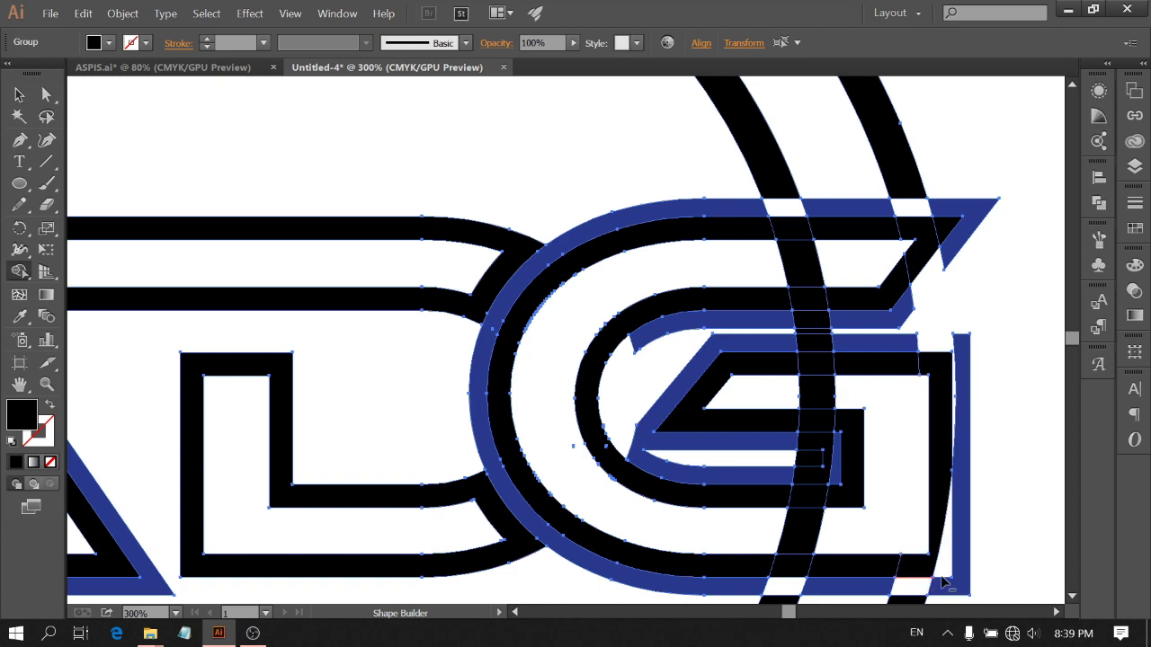
pyautogui.keyDown('alt'); pyautogui.click(960, 578); pyautogui.keyUp('alt')
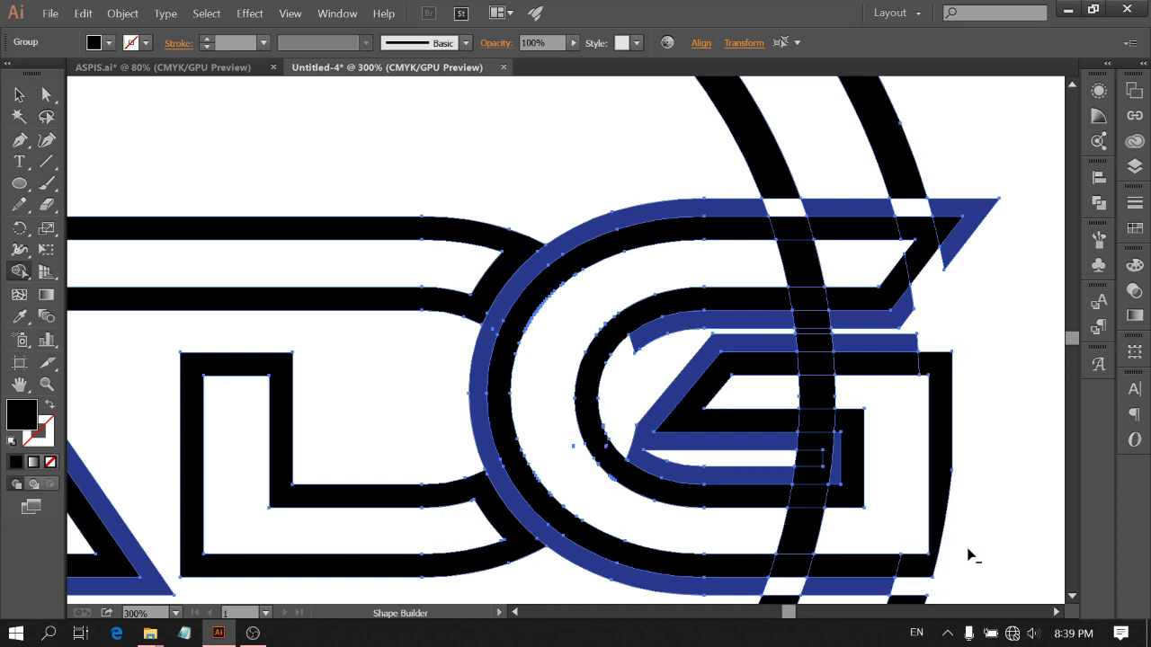
pyautogui.hotkey('ctrl', 'z')
pyautogui.hotkey('ctrl', 'z')
pyautogui.hotkey('ctrl', 'z')
pyautogui.hotkey('ctrl', 'z')
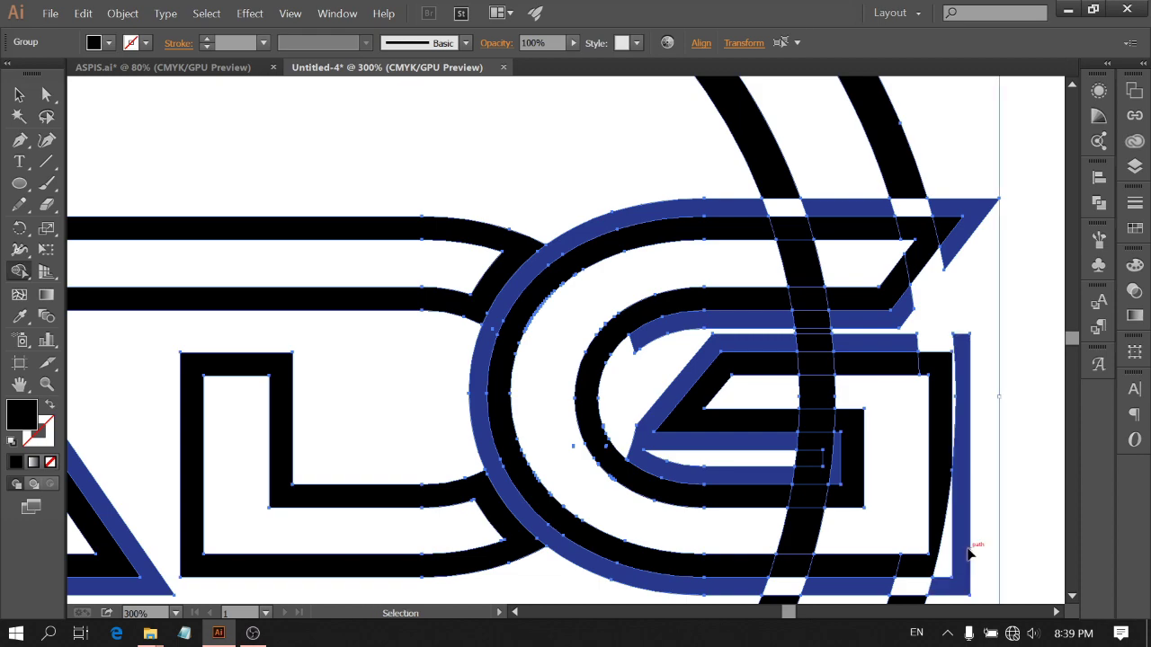
# Delete the blue strip beside the G's right edge and merge the black pieces of its lower right part with Shape Builder
pyautogui.hotkey('shift', 'm')
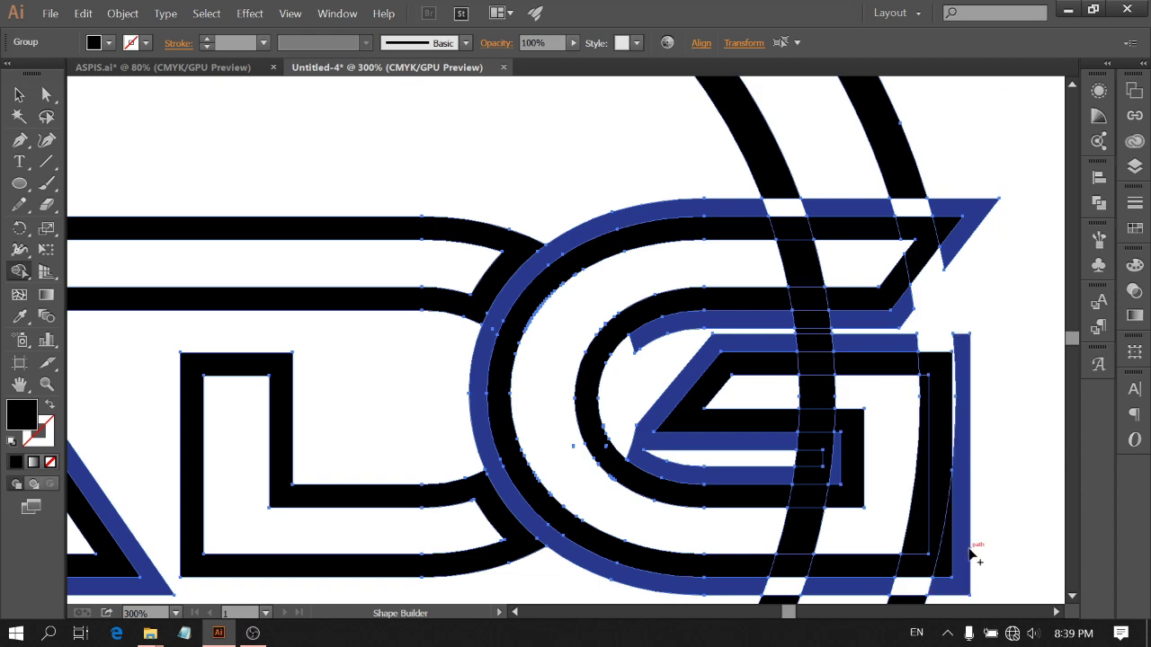
pyautogui.keyDown('alt'); pyautogui.click(966, 550); pyautogui.keyUp('alt')
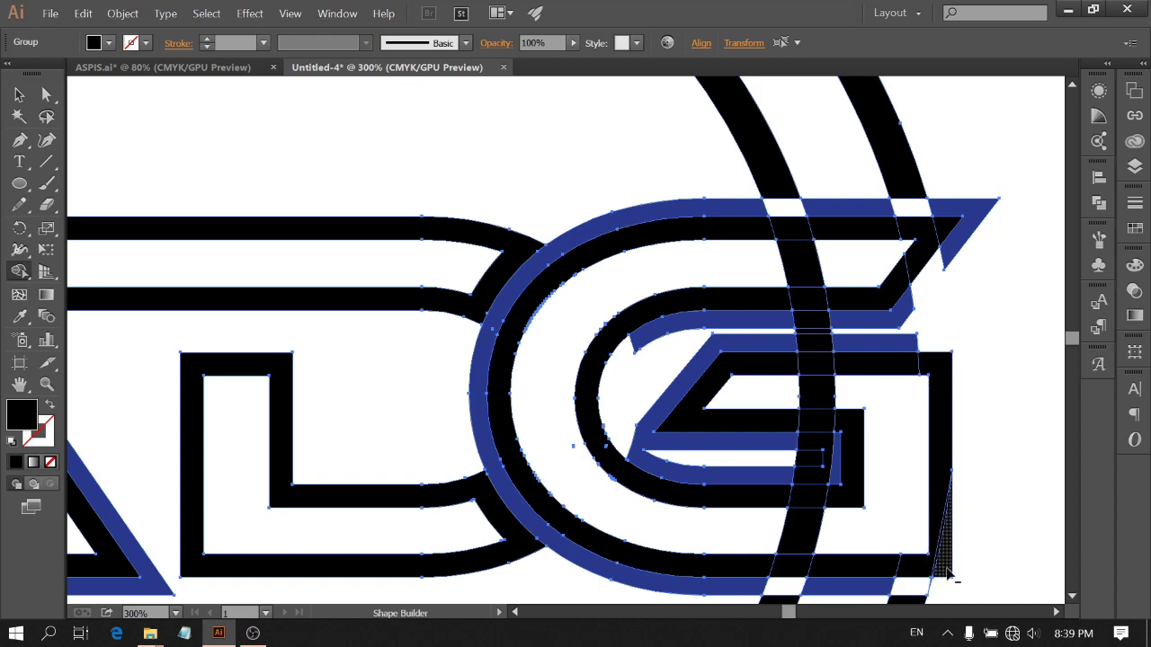
pyautogui.moveTo(945, 529)
pyautogui.mouseDown()
pyautogui.moveTo(922, 574)
pyautogui.moveTo(847, 581)
pyautogui.moveTo(801, 575)
pyautogui.mouseUp()
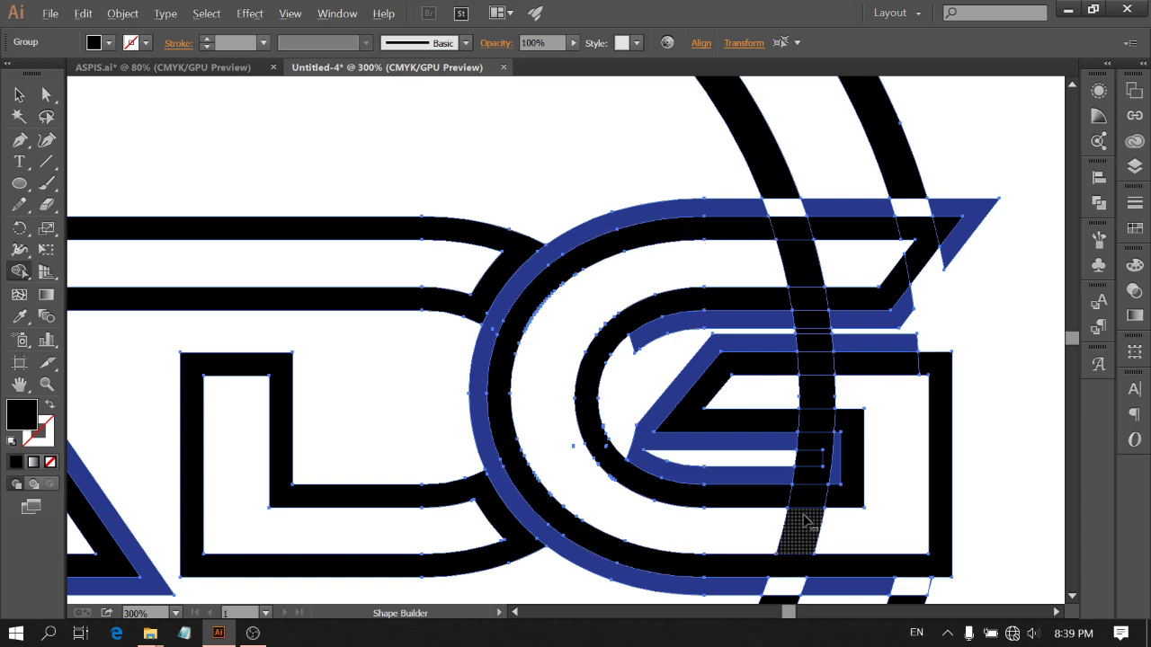
# Cut away the inner ring segments that cross the white gaps and blue outline inside the G
pyautogui.keyDown('alt'); pyautogui.click(818, 463); pyautogui.keyUp('alt')
pyautogui.keyDown('alt'); pyautogui.click(804, 394); pyautogui.keyUp('alt')
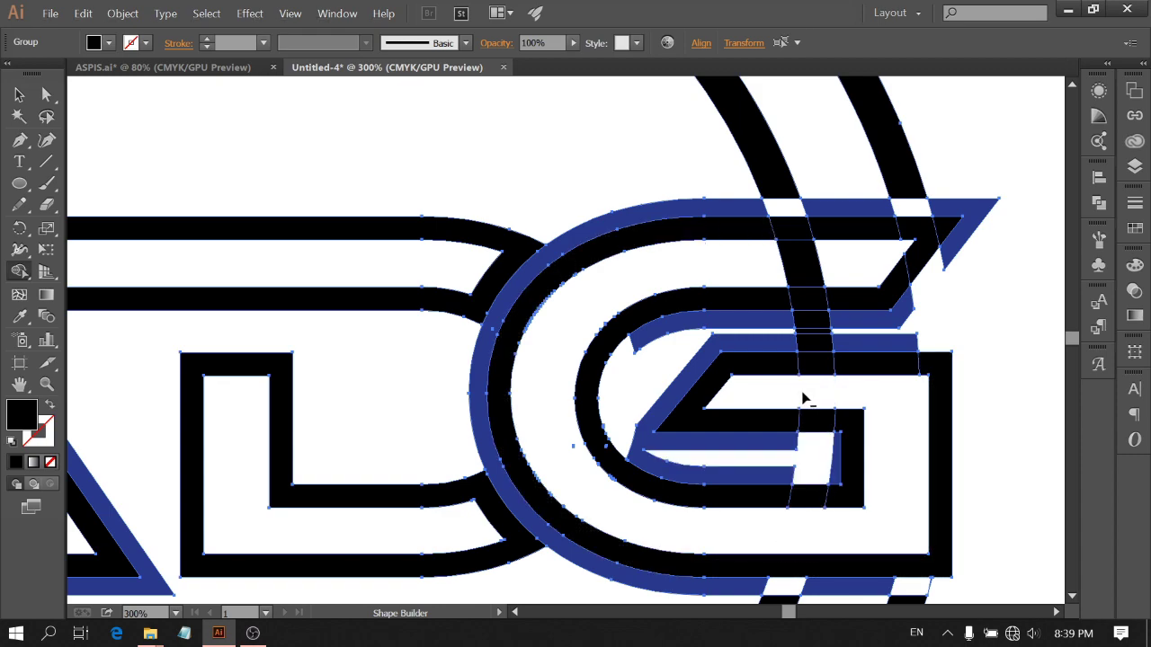
pyautogui.keyDown('alt'); pyautogui.click(817, 325); pyautogui.keyUp('alt')
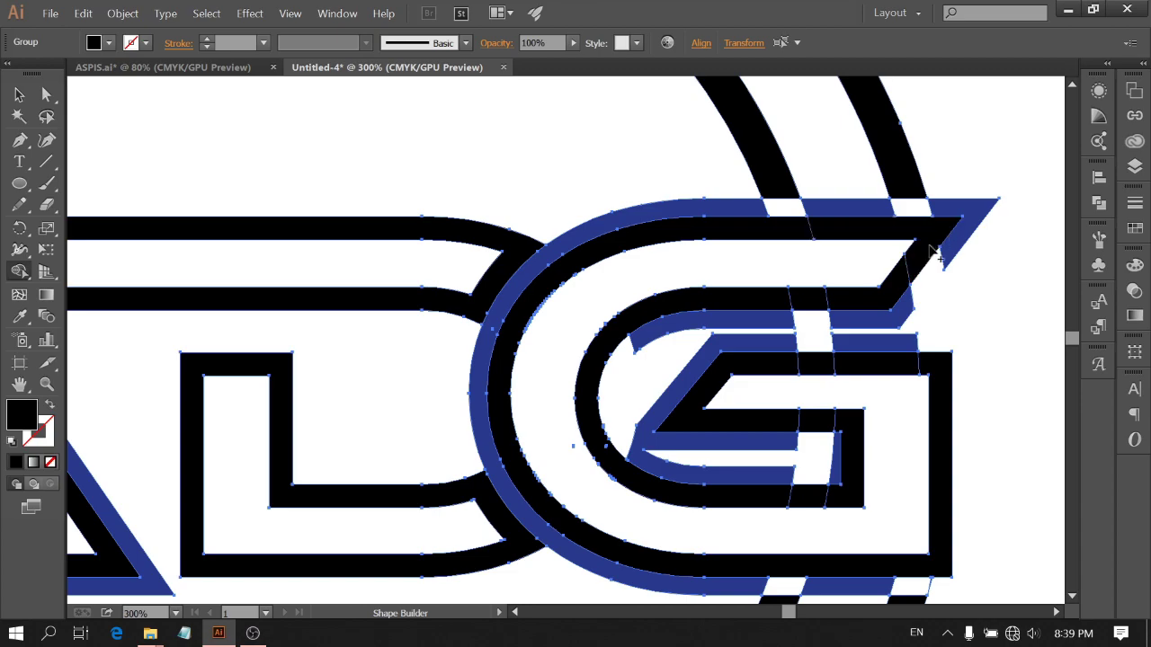
# Merge the remaining split black pieces of the G into one continuous outline with Shape Builder
pyautogui.moveTo(909, 265); pyautogui.dragTo(897, 279)
pyautogui.moveTo(821, 242)
pyautogui.mouseDown()
pyautogui.moveTo(836, 274)
pyautogui.moveTo(809, 306)
pyautogui.mouseUp()
pyautogui.moveTo(805, 368); pyautogui.dragTo(924, 373)
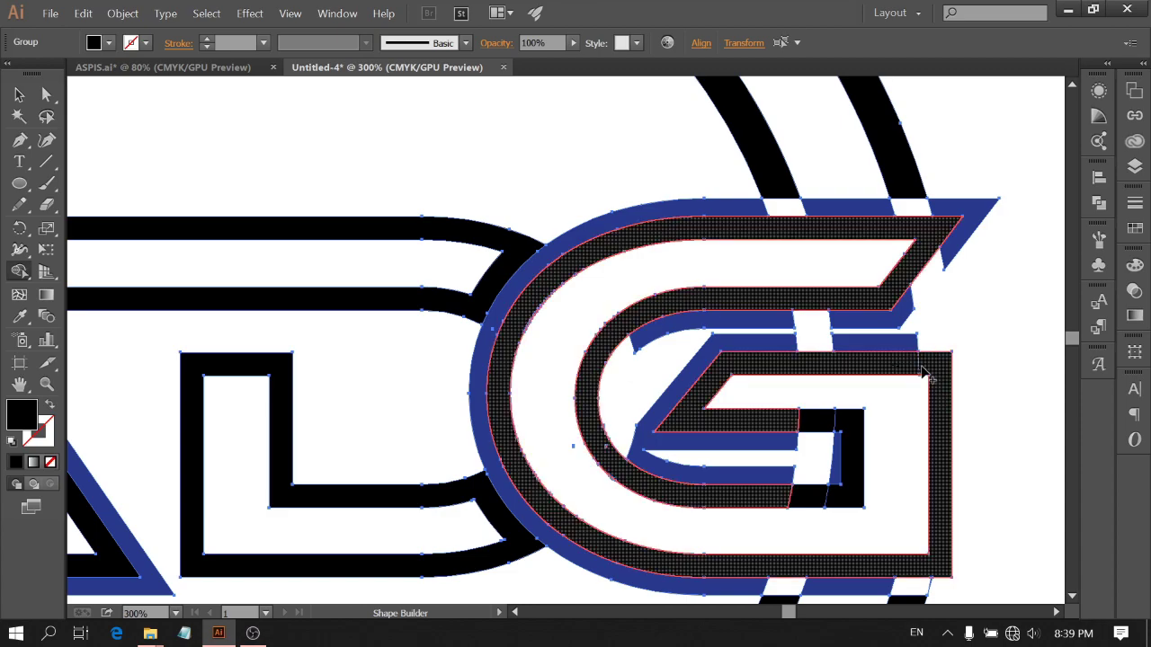
pyautogui.moveTo(848, 424); pyautogui.dragTo(796, 422)
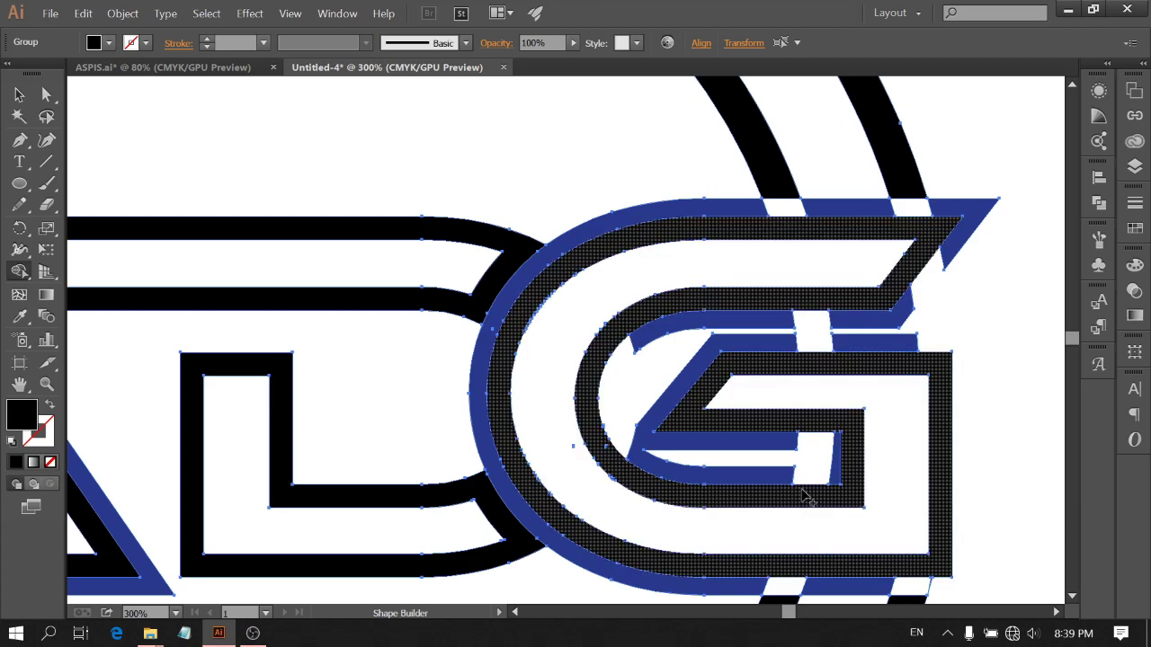
# Delete the blue offset pieces inside the G's opening and around its slanted upper end
pyautogui.scroll(-1, 804, 495)
pyautogui.scroll(-1, 806, 481)
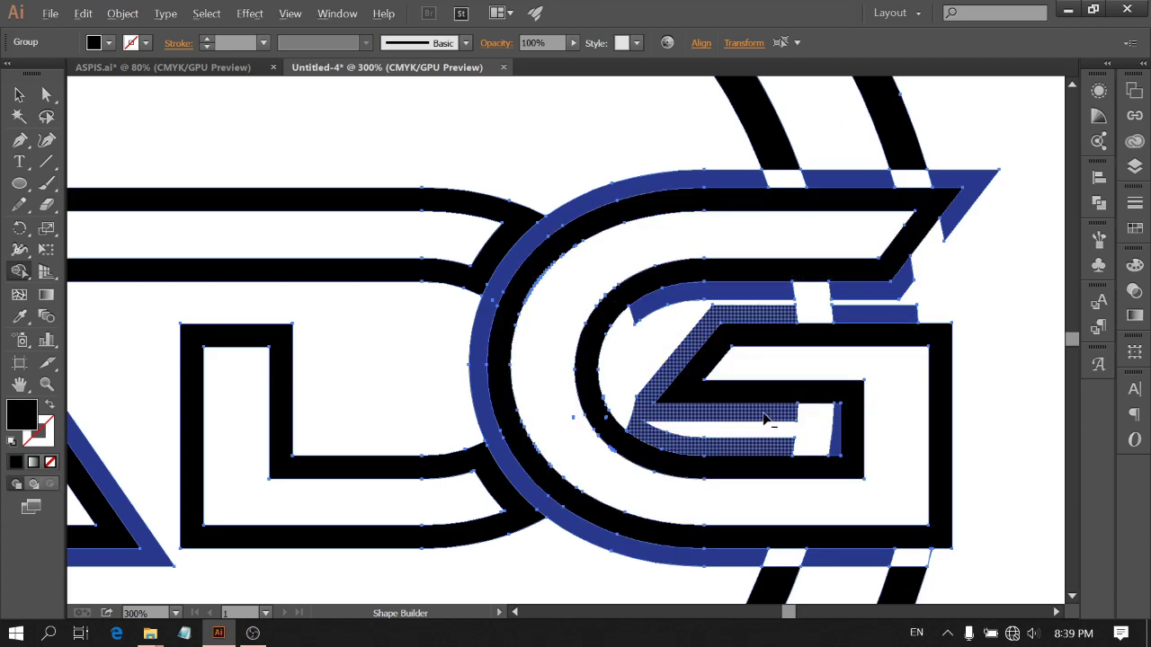
pyautogui.keyDown('alt'); pyautogui.click(764, 418); pyautogui.keyUp('alt')
pyautogui.keyDown('alt'); pyautogui.click(755, 306); pyautogui.keyUp('alt')
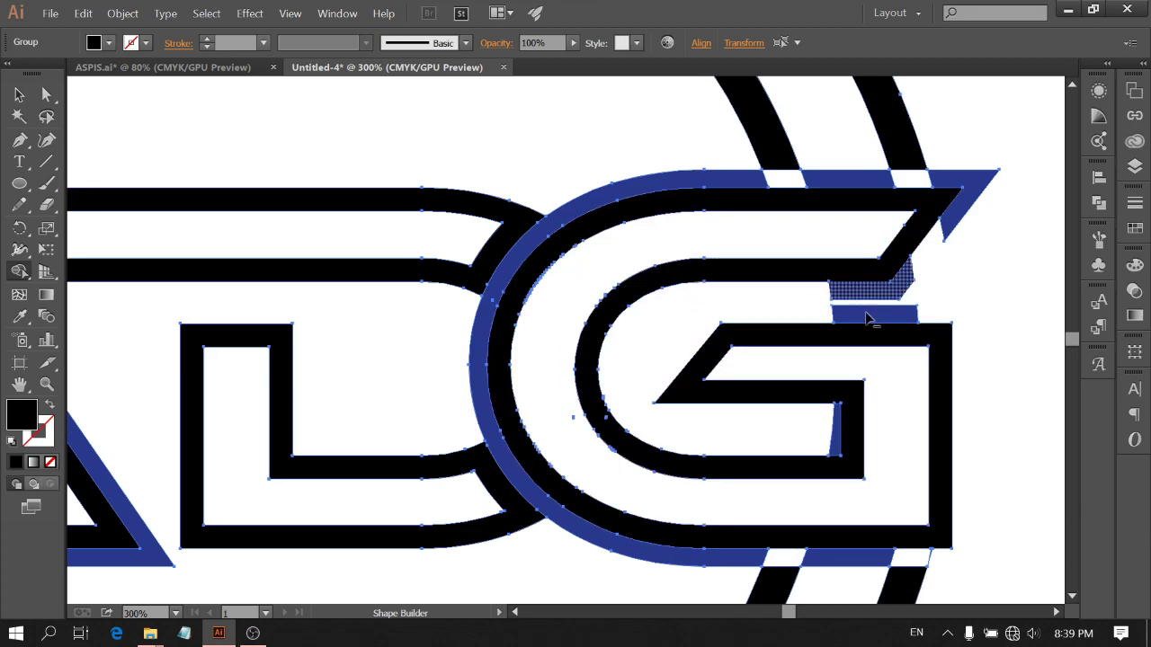
pyautogui.keyDown('alt'); pyautogui.click(867, 315); pyautogui.keyUp('alt')
pyautogui.keyDown('alt'); pyautogui.click(950, 225); pyautogui.keyUp('alt')
pyautogui.click(912, 198)
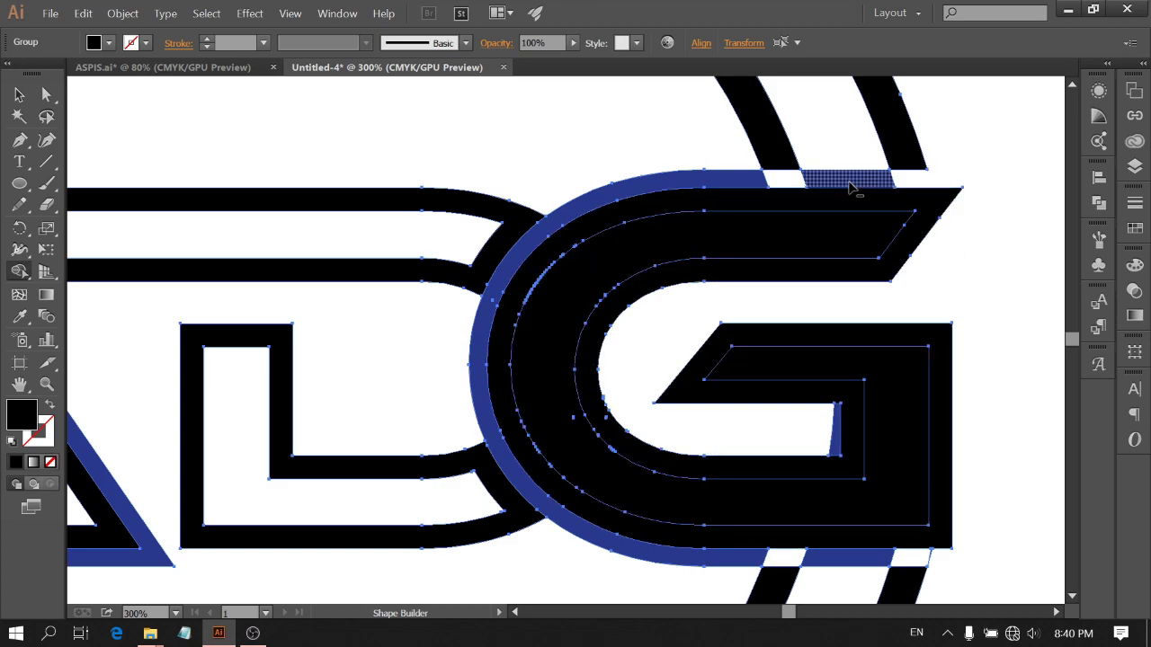
pyautogui.hotkey('ctrl', 'z')
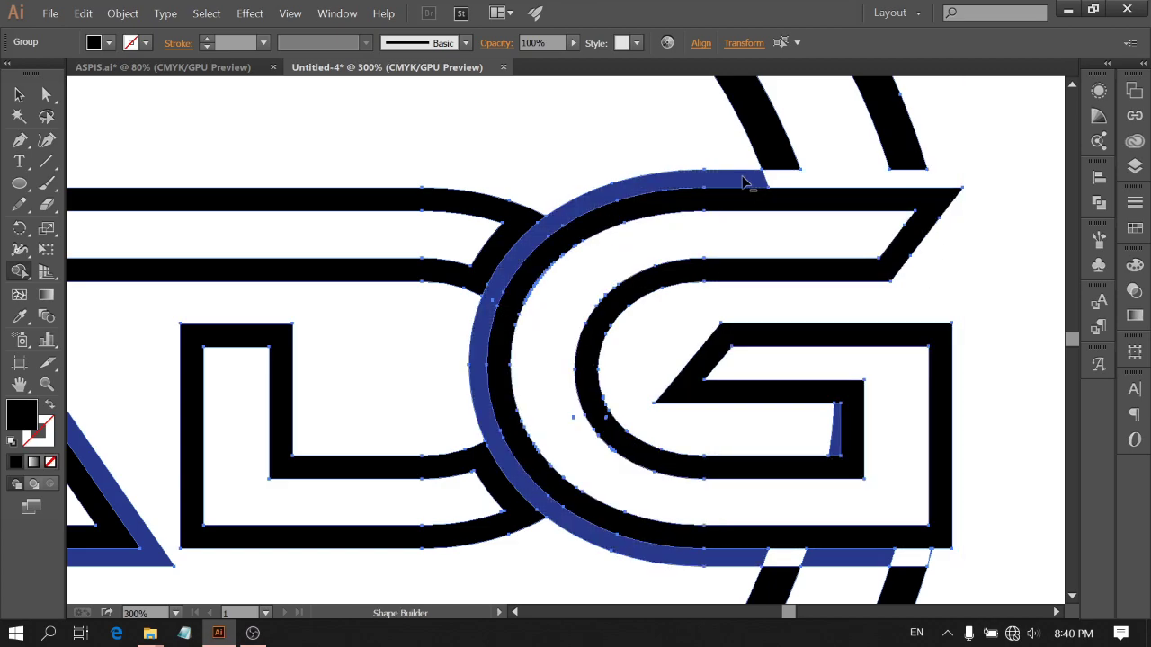
# Delete the remaining blue pieces around the G and the thin black sliver below its lower right corner
pyautogui.keyDown('alt'); pyautogui.click(692, 187); pyautogui.keyUp('alt')
pyautogui.keyDown('alt'); pyautogui.click(837, 445); pyautogui.keyUp('alt')
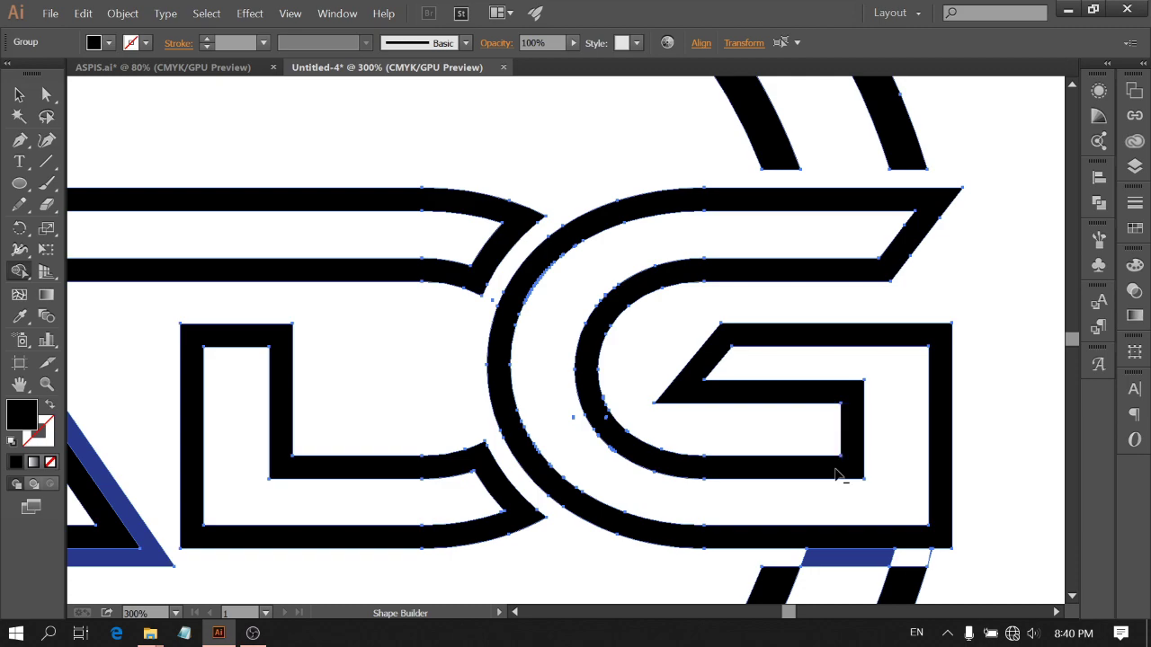
pyautogui.keyDown('alt'); pyautogui.click(854, 559); pyautogui.keyUp('alt')
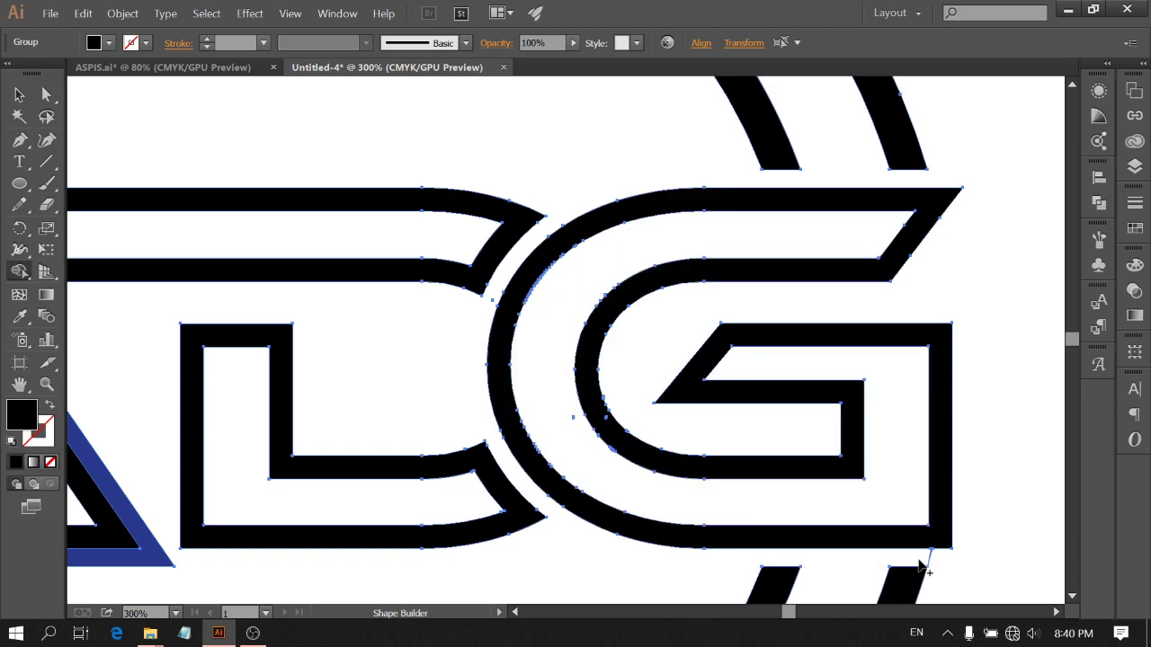
pyautogui.scroll(5, 931, 561)
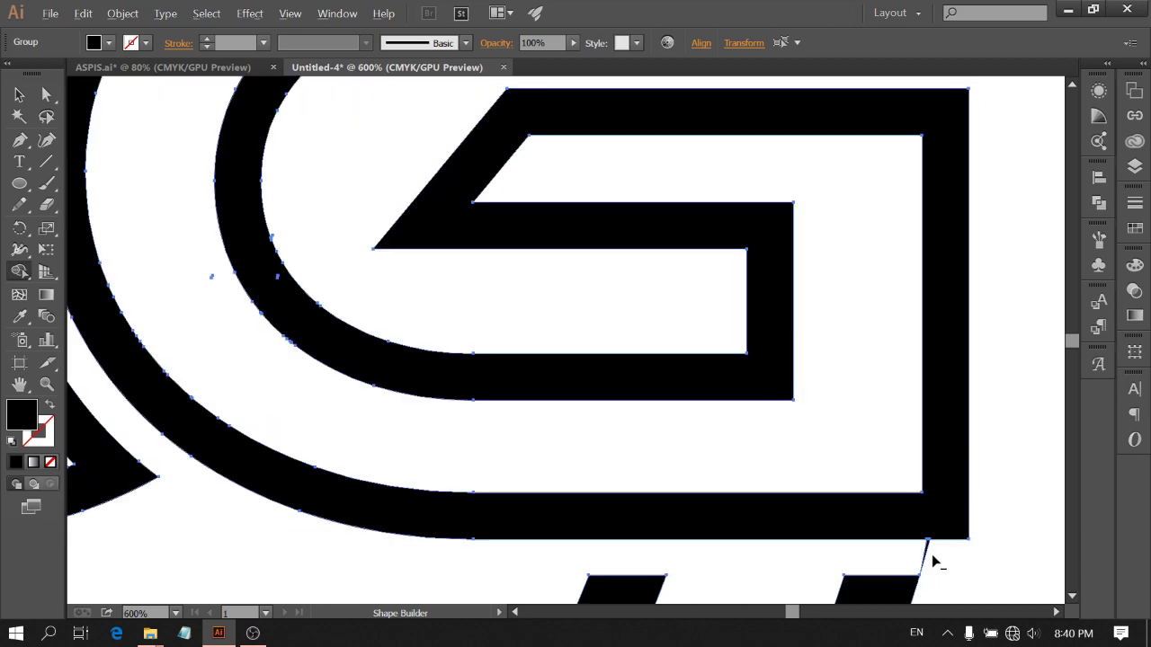
pyautogui.scroll(-5, 924, 528)
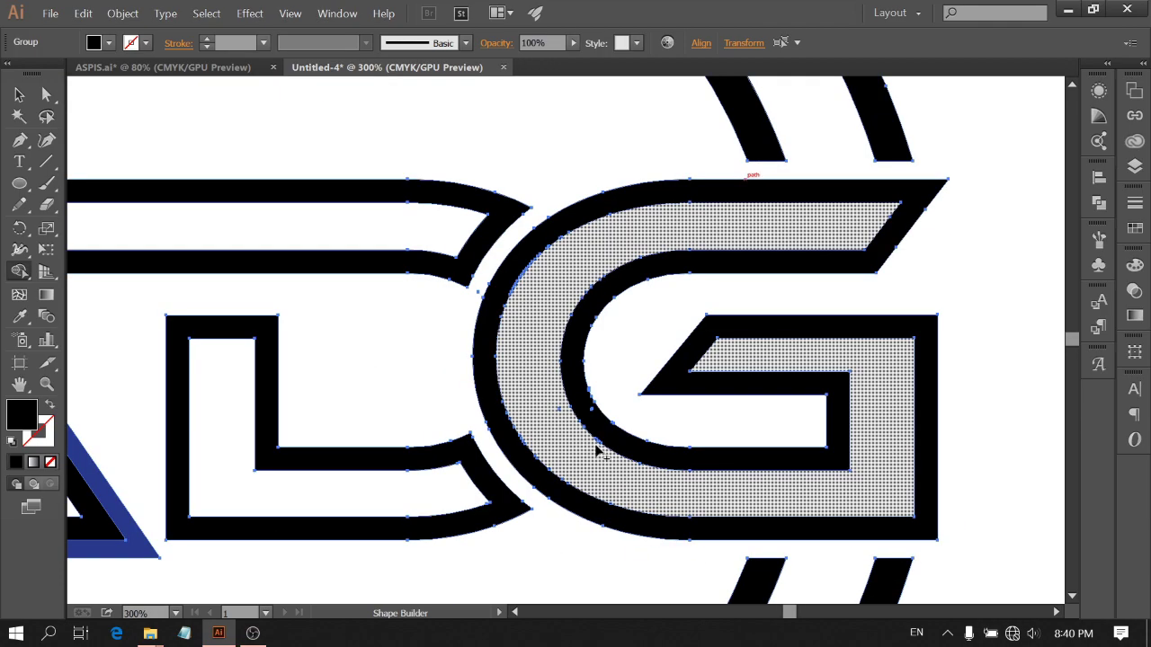
# Delete all blue offset pieces inside and around the A with Shape Builder
pyautogui.hscroll(-8, 576, 454)
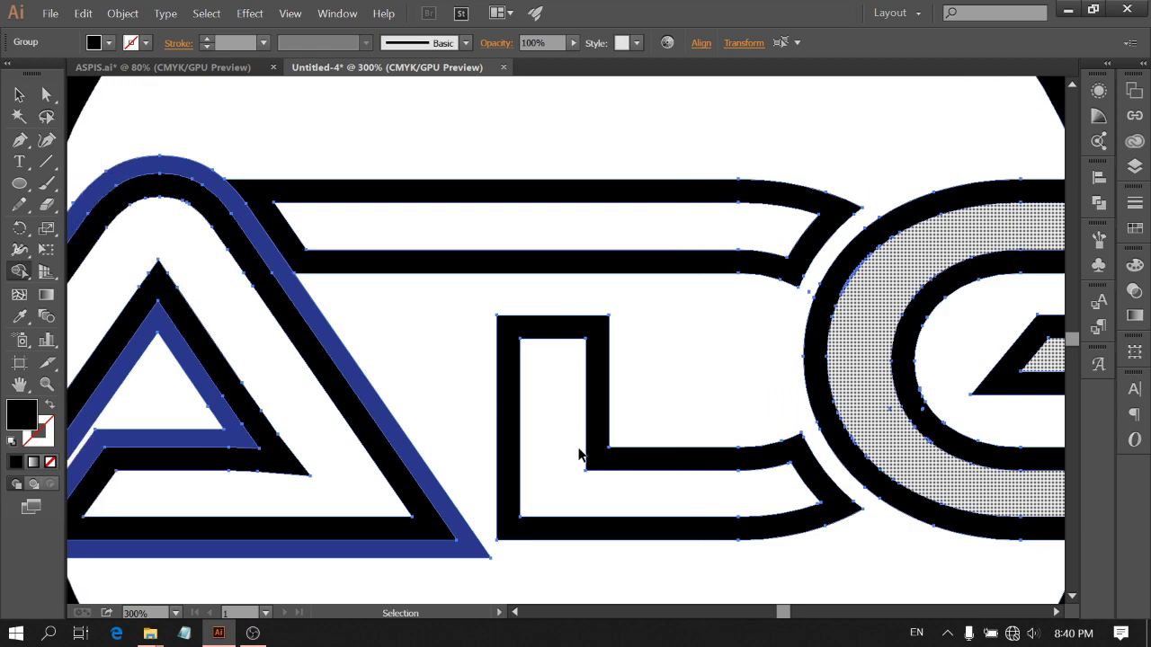
pyautogui.hscroll(-5, 580, 454)
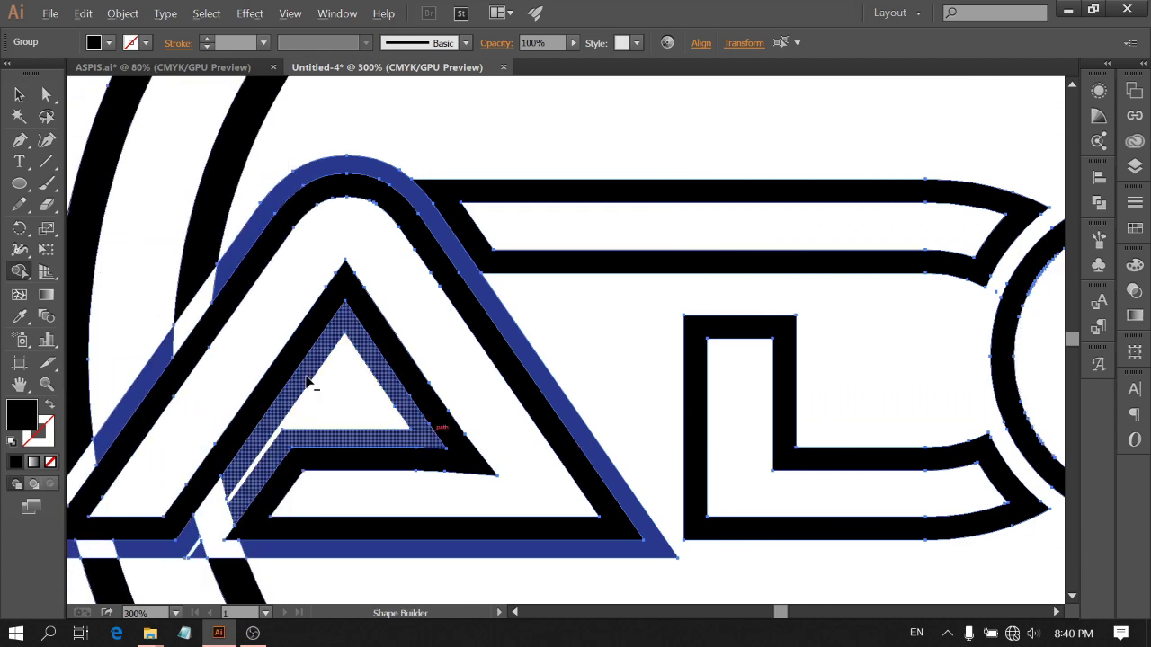
pyautogui.keyDown('alt'); pyautogui.click(309, 382); pyautogui.keyUp('alt')
pyautogui.keyDown('alt'); pyautogui.click(290, 549); pyautogui.keyUp('alt')
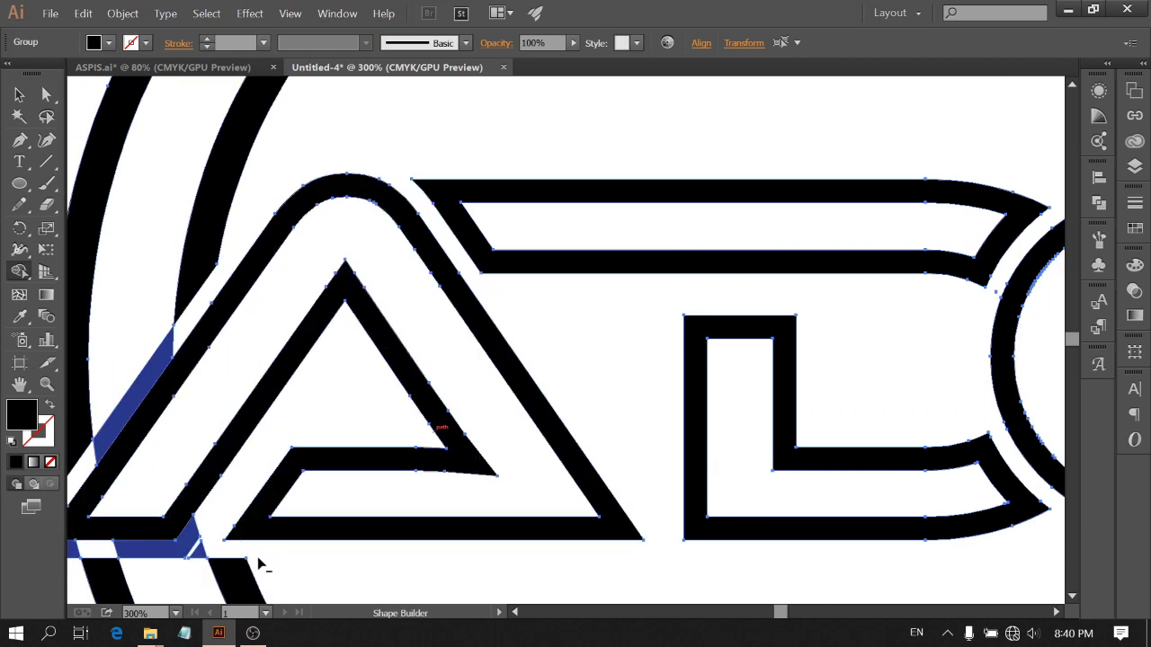
pyautogui.keyDown('alt'); pyautogui.click(189, 554); pyautogui.keyUp('alt')
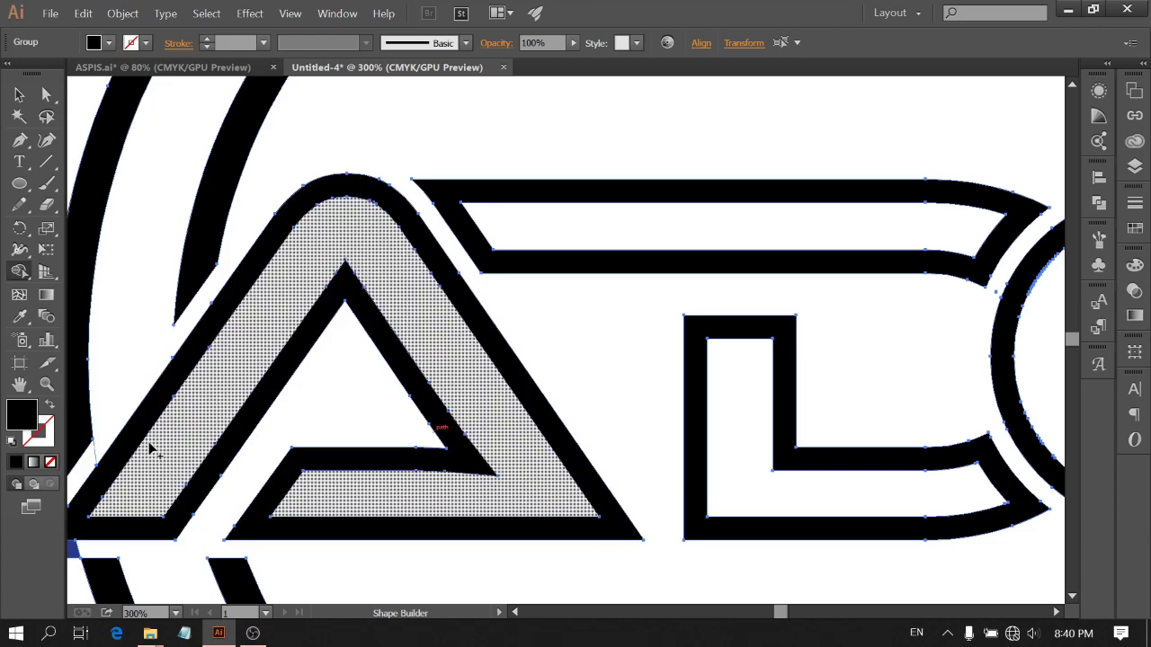
pyautogui.scroll(2, 151, 453)
pyautogui.scroll(-2, 160, 454)
pyautogui.hscroll(-3, 180, 457)
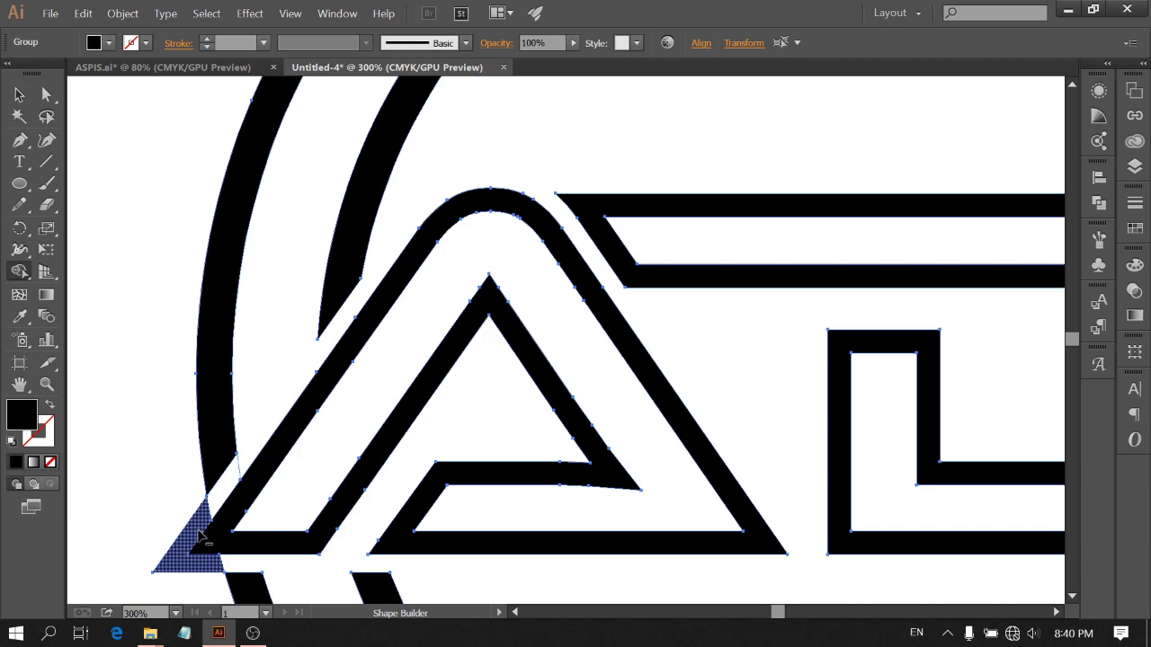
pyautogui.keyDown('alt'); pyautogui.click(192, 528); pyautogui.keyUp('alt')
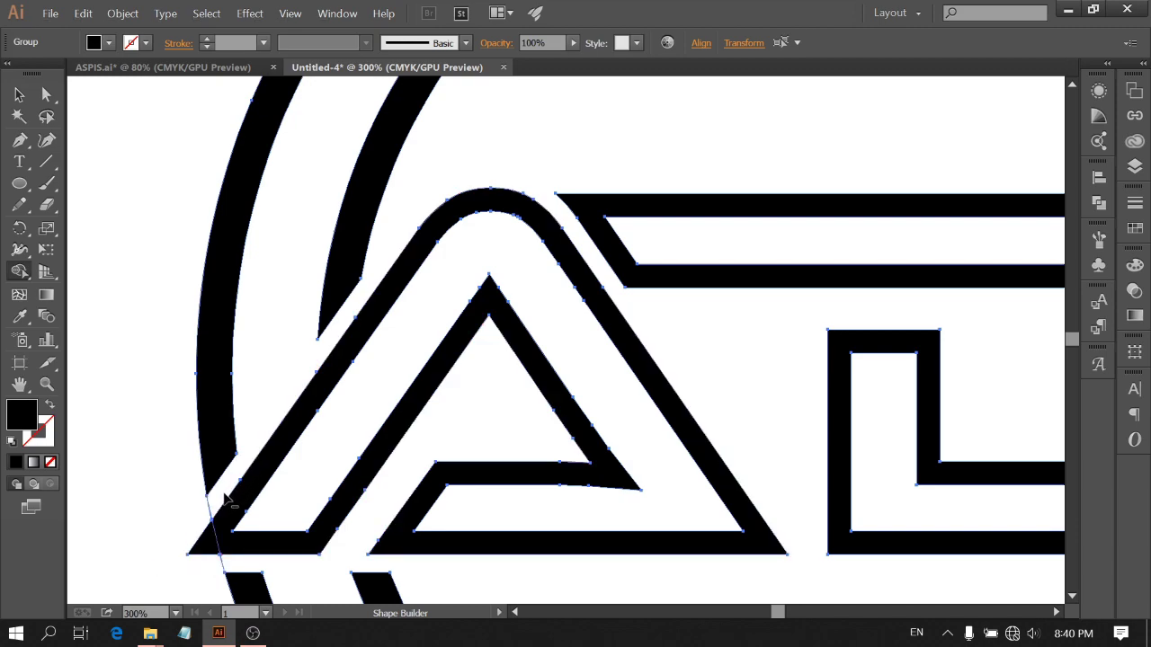
# Remove the thin black sliver joining the A's lower left corner to the outer ring
pyautogui.keyDown('alt'); pyautogui.click(221, 543); pyautogui.keyUp('alt')
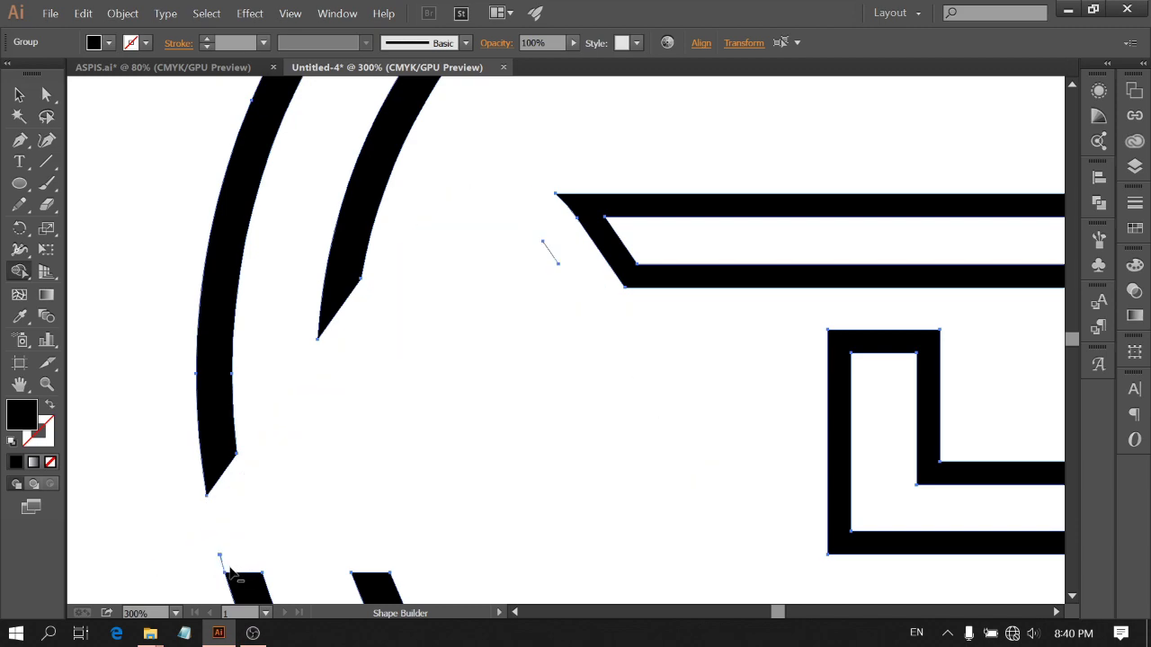
pyautogui.hotkey('ctrl', 'z')
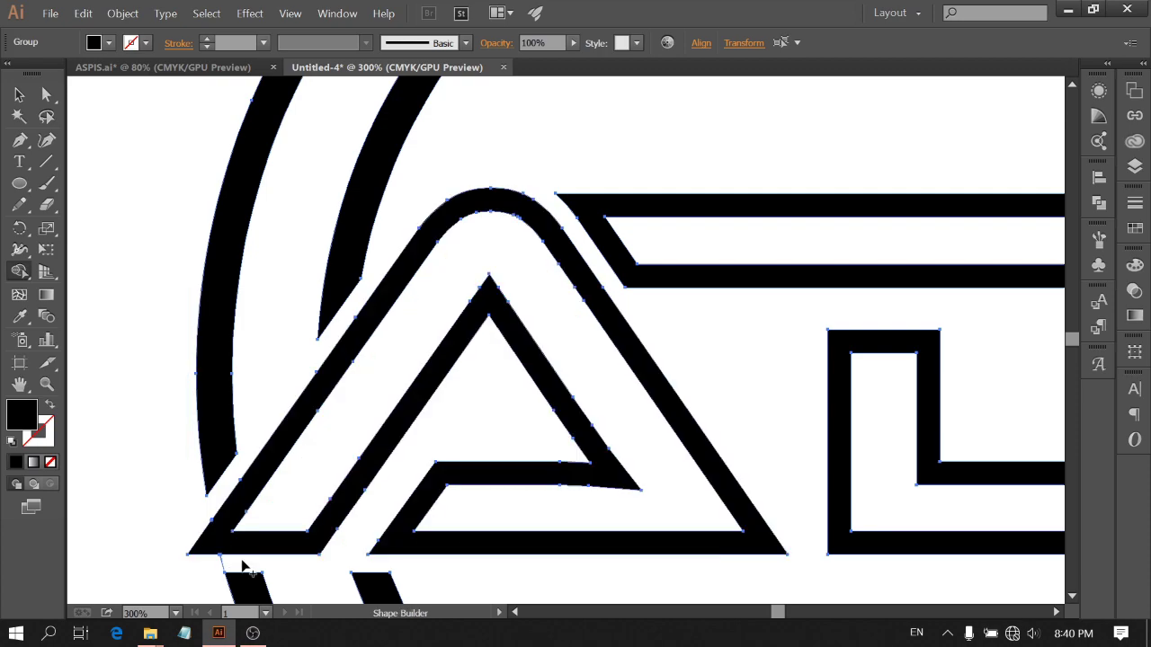
pyautogui.scroll(4, 207, 531)
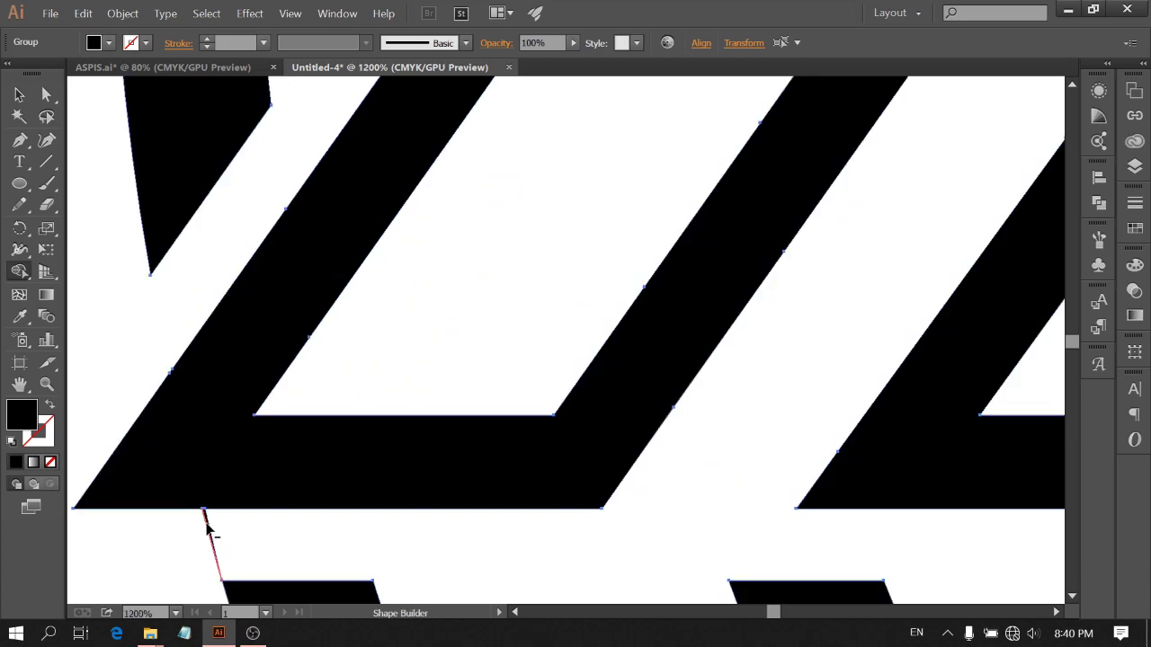
pyautogui.keyDown('alt'); pyautogui.click(208, 531); pyautogui.keyUp('alt')
pyautogui.scroll(-3, 234, 566)
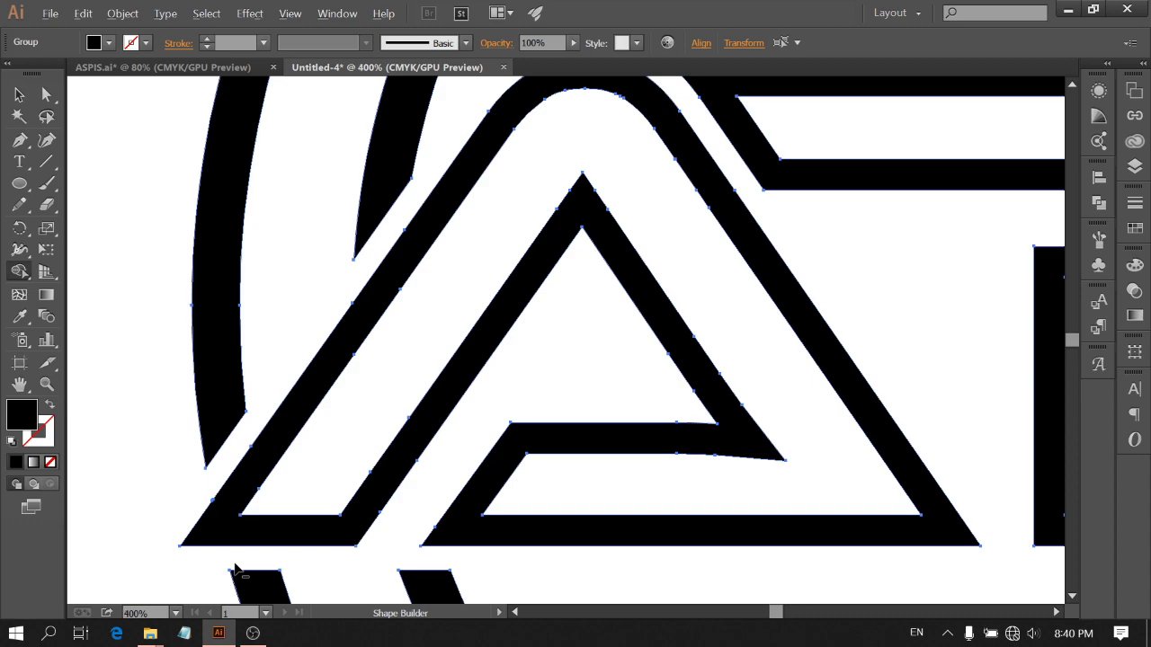
# Select the whole ADG logo with both rings and scale it down proportionally about its centre to roughly half its size
pyautogui.scroll(-3, 235, 568)
pyautogui.scroll(-2, 306, 517)
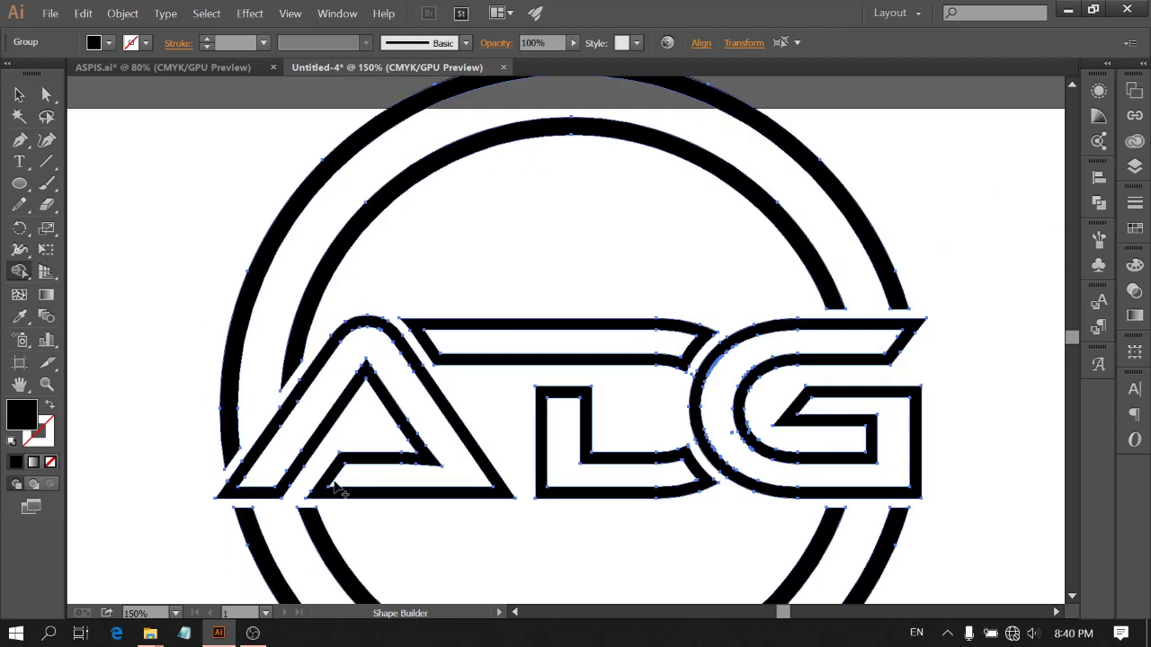
pyautogui.click(176, 613)
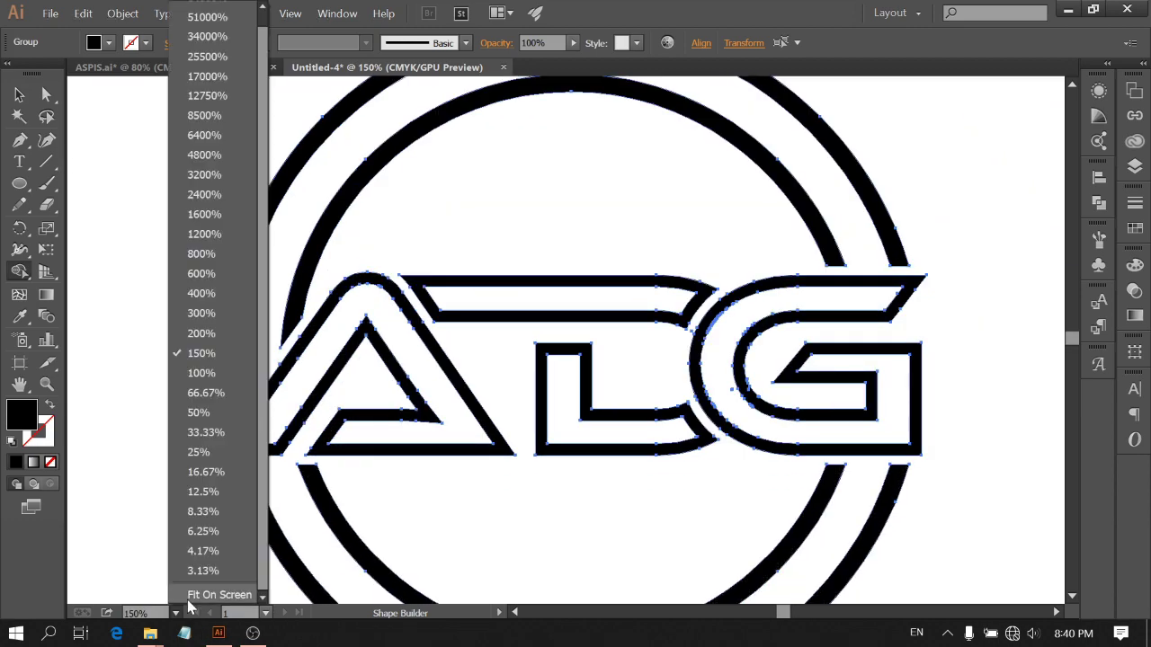
pyautogui.click(179, 593)
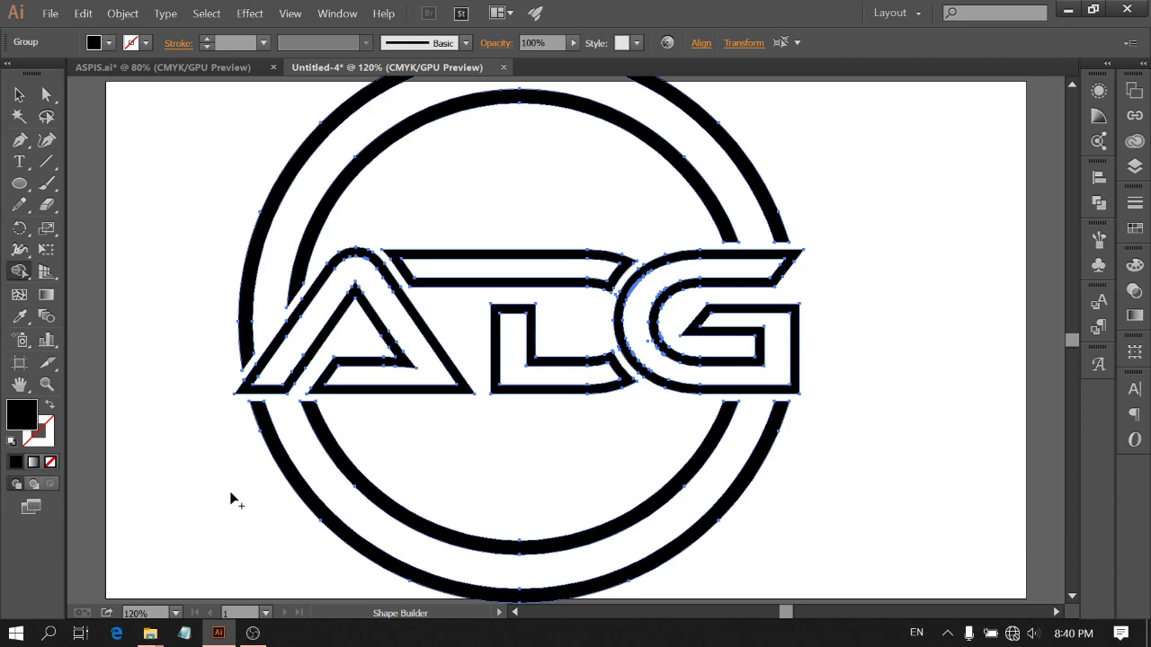
pyautogui.click(176, 612)
pyautogui.scroll(-1, 205, 592)
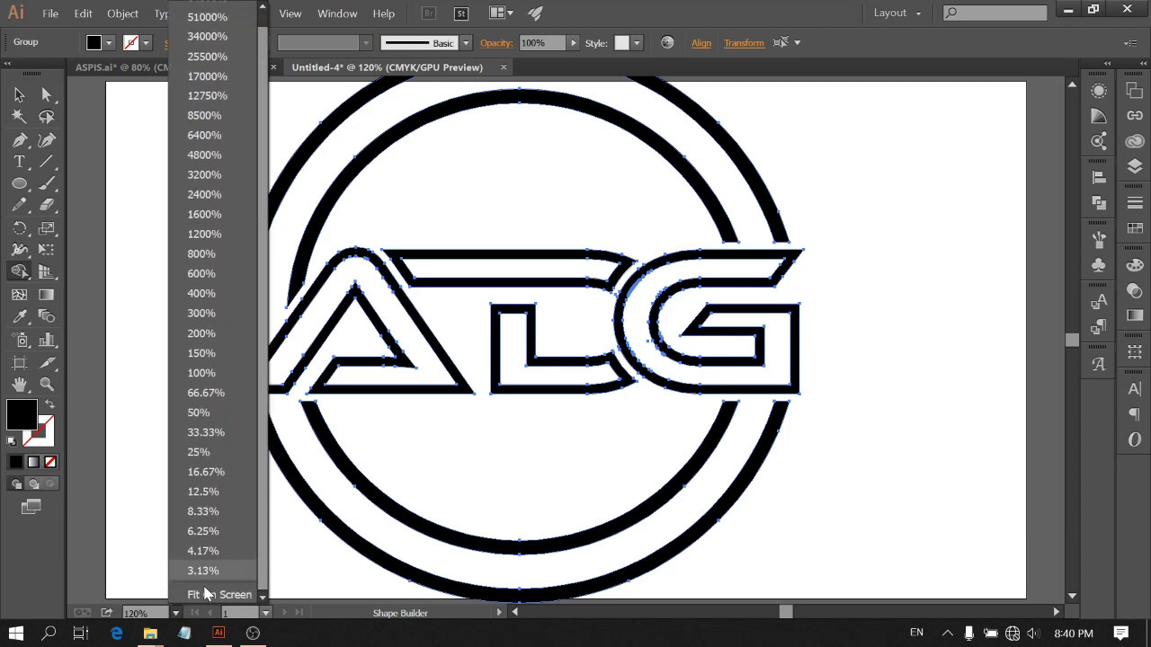
pyautogui.click(205, 593)
pyautogui.press('v')
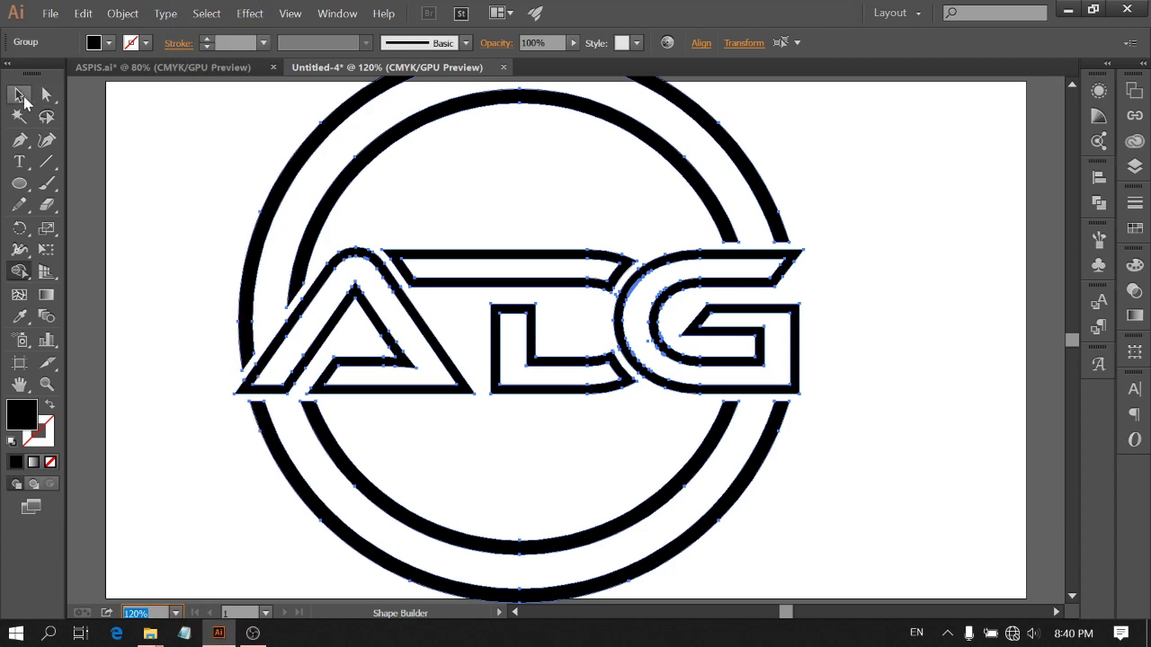
pyautogui.moveTo(197, 128); pyautogui.dragTo(769, 481)
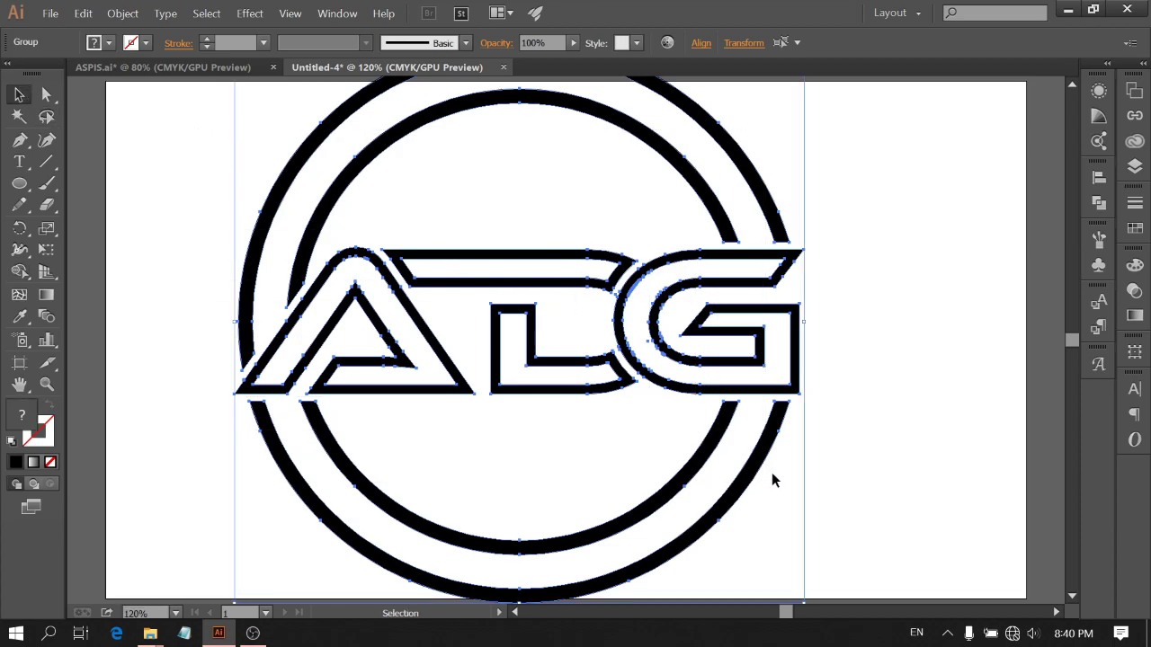
pyautogui.scroll(-2, 771, 480)
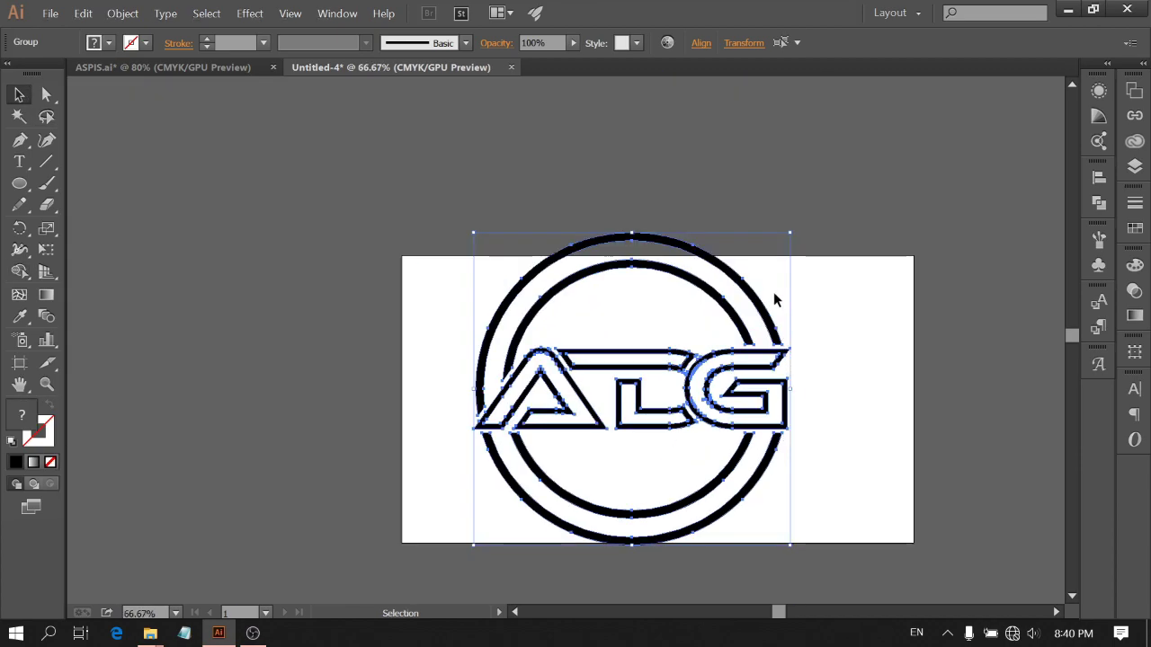
pyautogui.moveTo(789, 234); pyautogui.dragTo(742, 311)
# Move the whole logo up and slightly to the right on the artboard to leave room beneath the rings
pyautogui.click(176, 613)
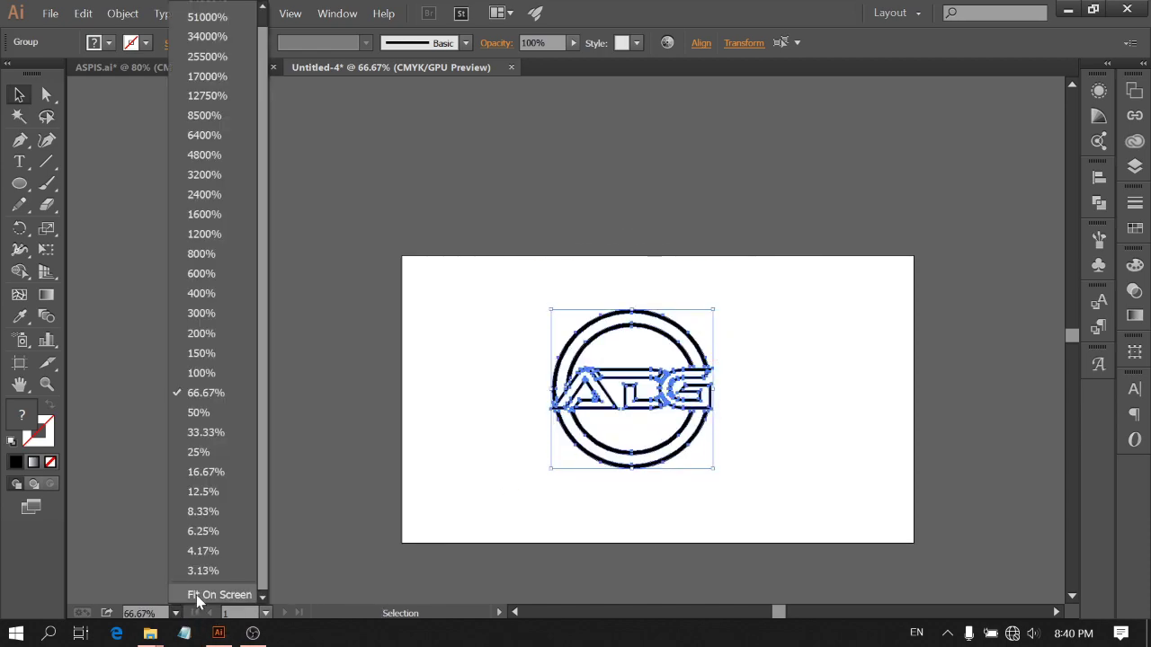
pyautogui.click(195, 597)
pyautogui.click(560, 535)
pyautogui.click(586, 283)
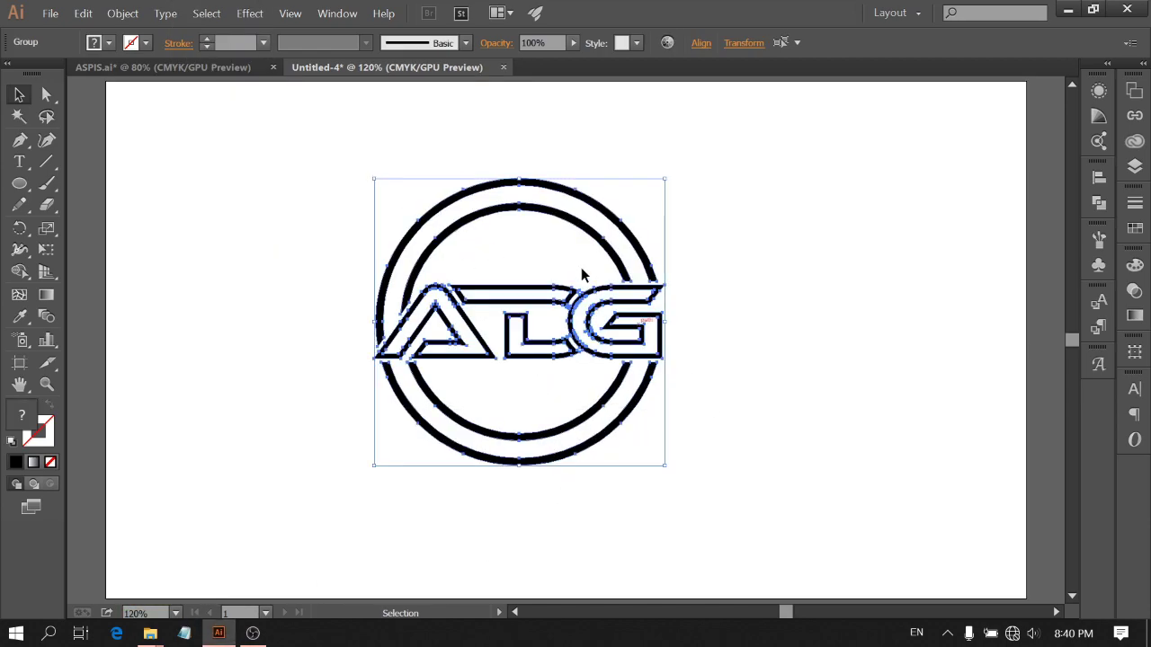
pyautogui.moveTo(580, 234); pyautogui.dragTo(623, 178)
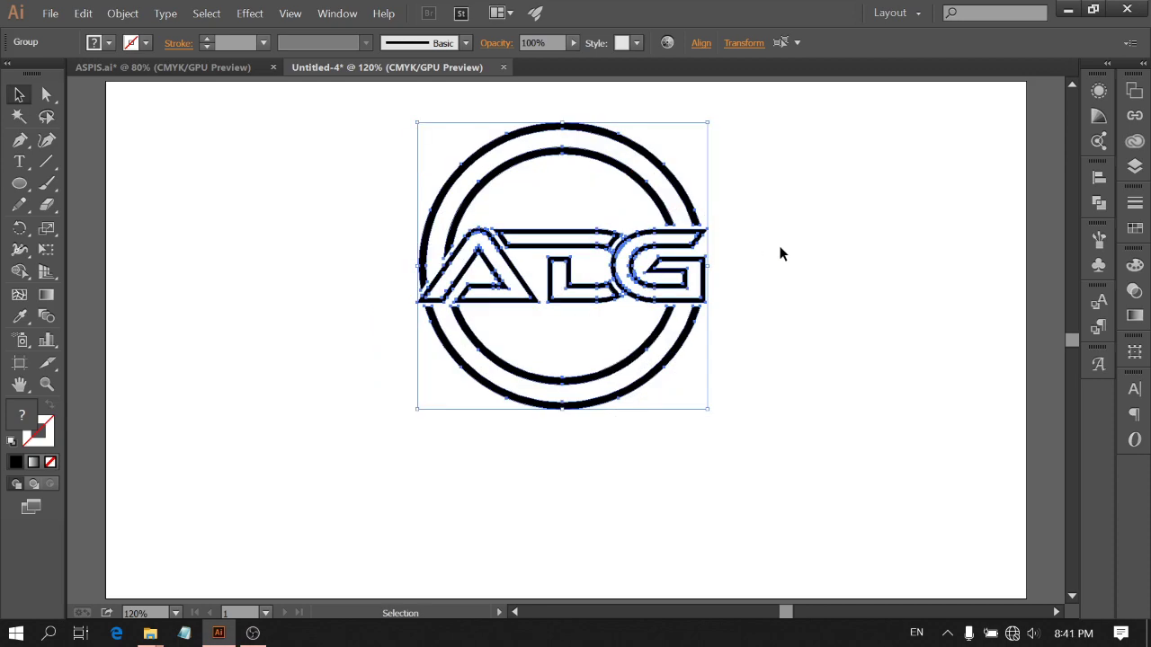
pyautogui.click(781, 263)
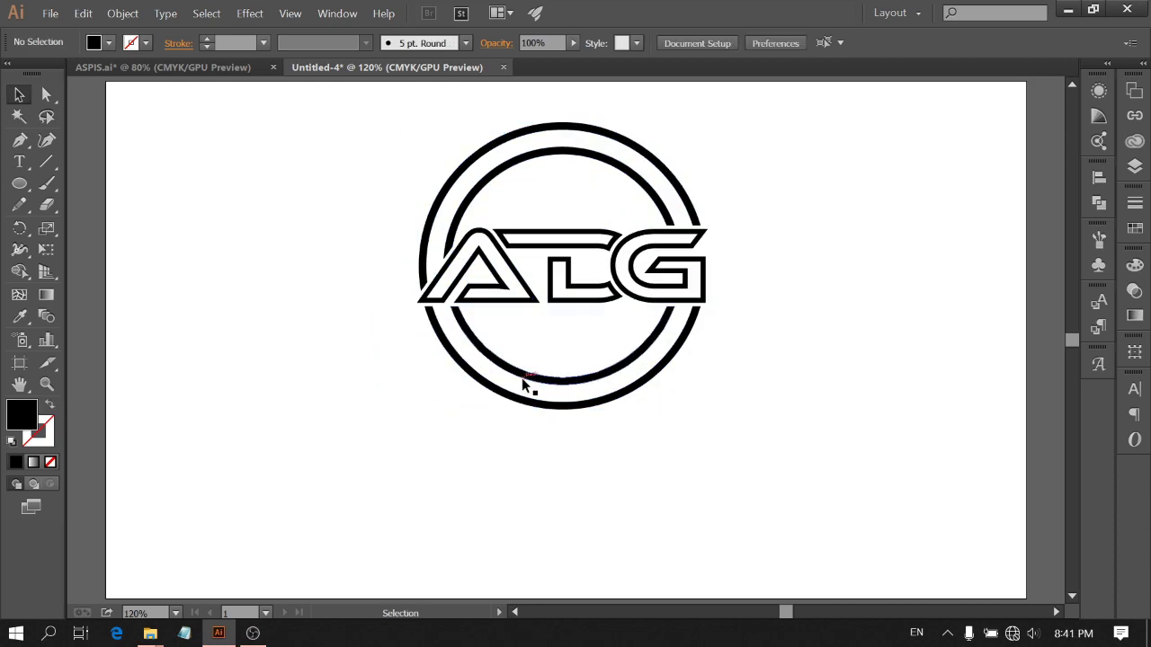
# Enlarge the whole logo proportionally about its centre by about a fifth and copy it to the clipboard
pyautogui.moveTo(407, 185); pyautogui.dragTo(840, 489)
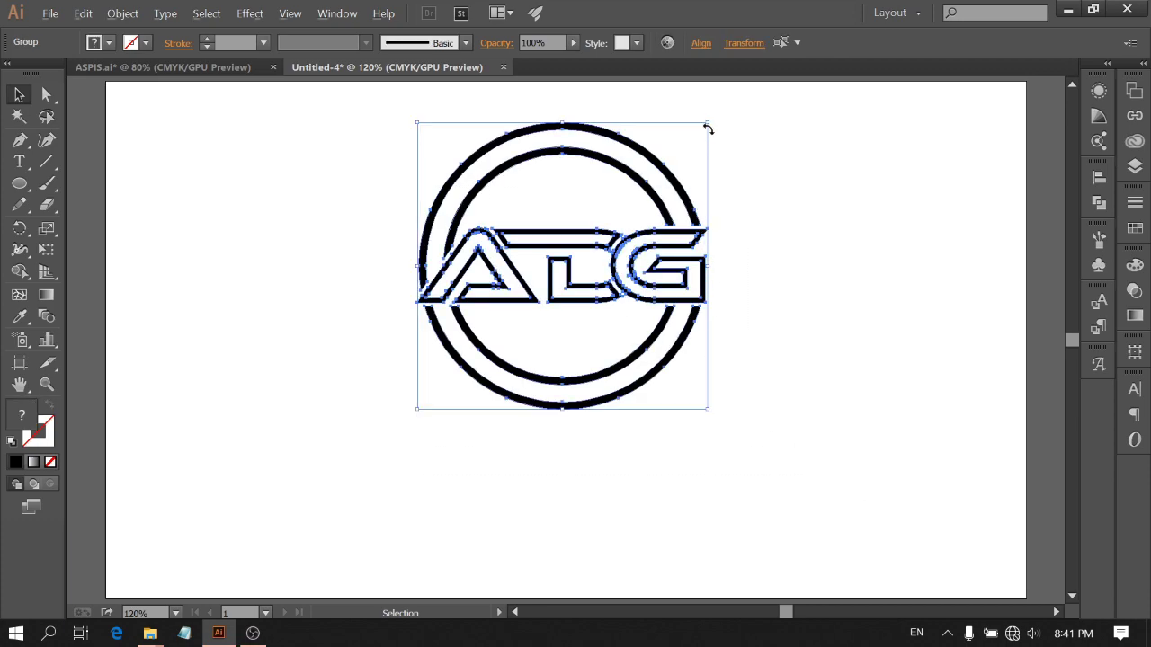
pyautogui.moveTo(708, 123); pyautogui.dragTo(740, 90)
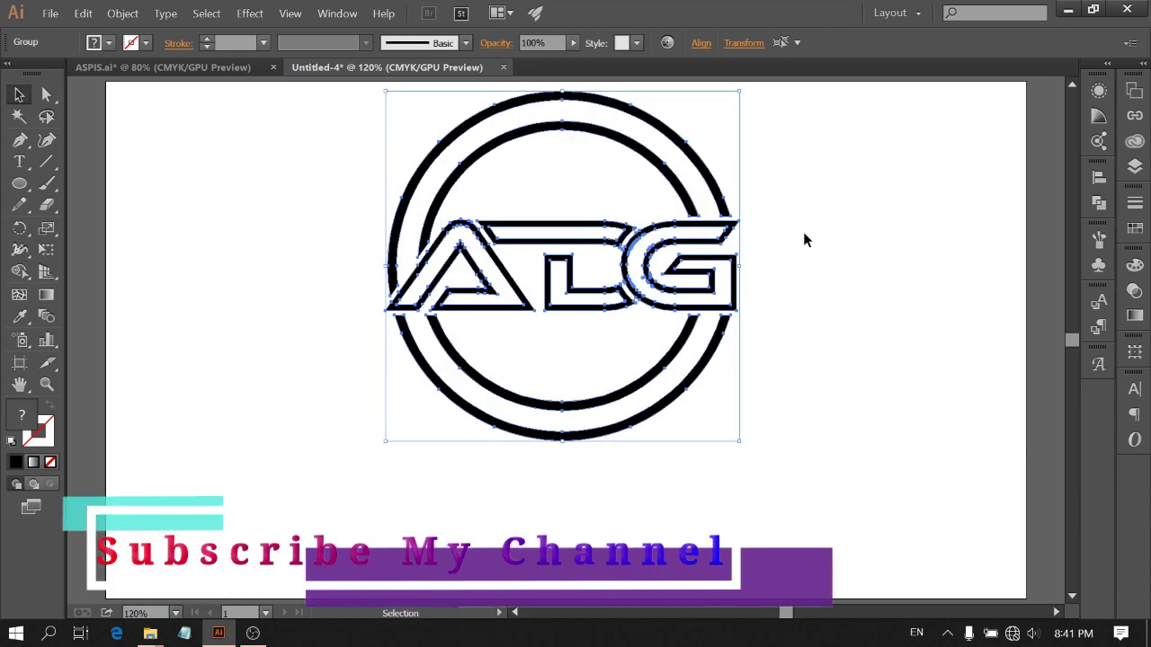
pyautogui.click(795, 222)
pyautogui.moveTo(372, 151); pyautogui.dragTo(740, 409)
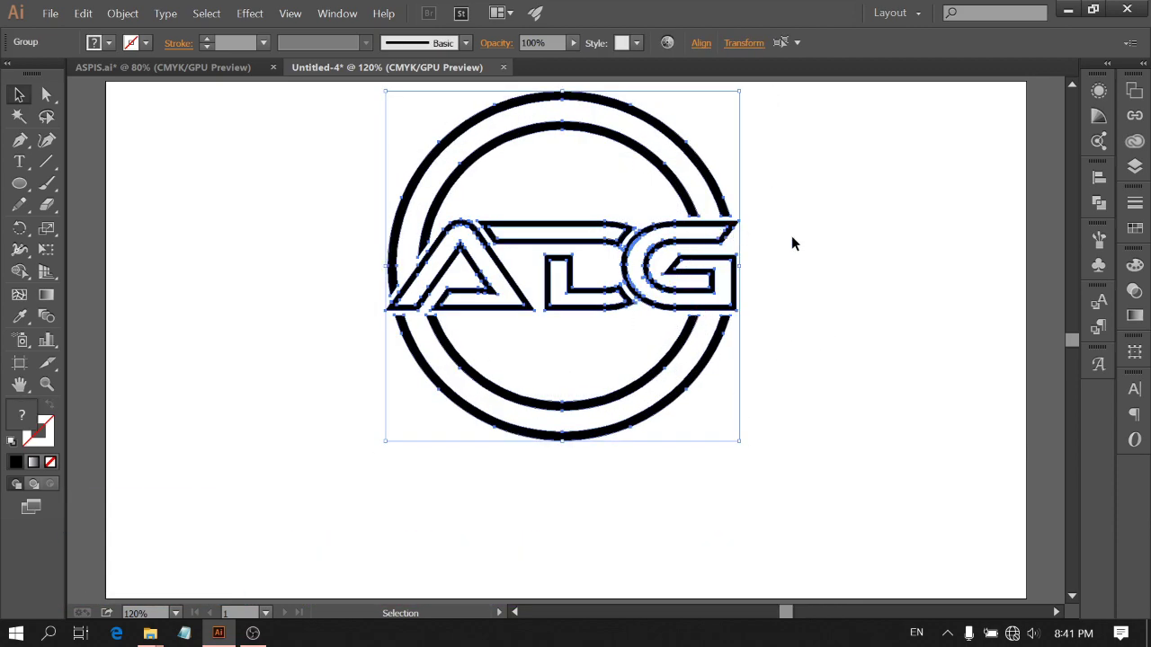
pyautogui.click(825, 301)
pyautogui.moveTo(329, 128); pyautogui.dragTo(727, 440)
pyautogui.hotkey('ctrl', 'c')
pyautogui.click(850, 326)
# Fill the outlined letters A and G with red
pyautogui.click(651, 257)
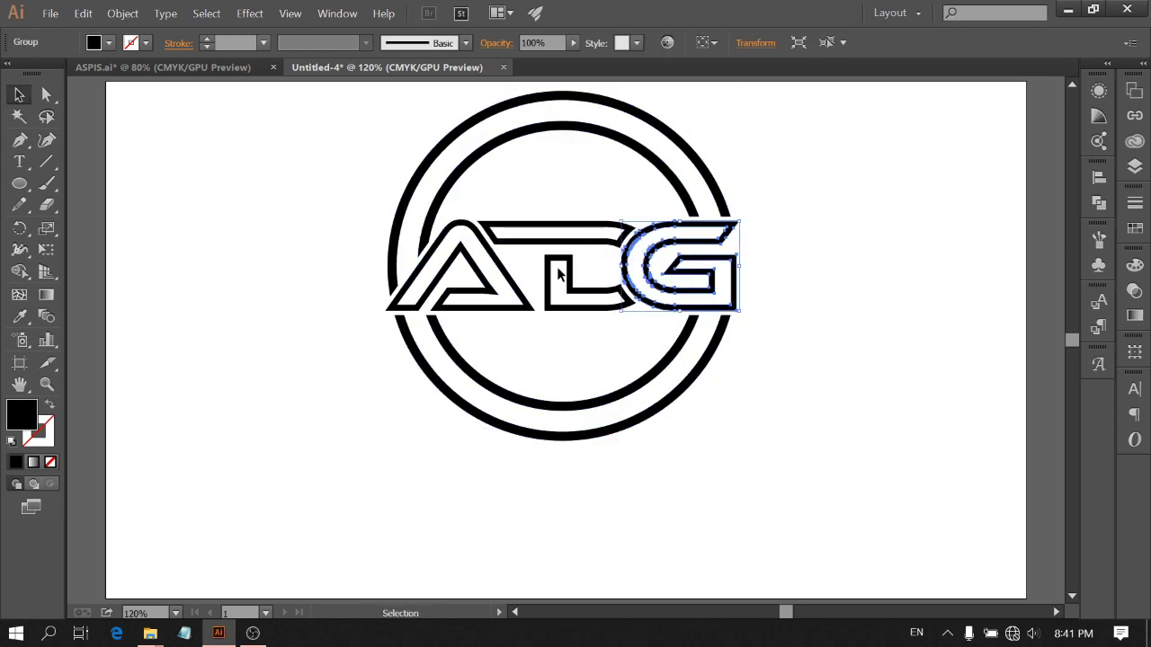
pyautogui.keyDown('shift'); pyautogui.click(512, 275); pyautogui.keyUp('shift')
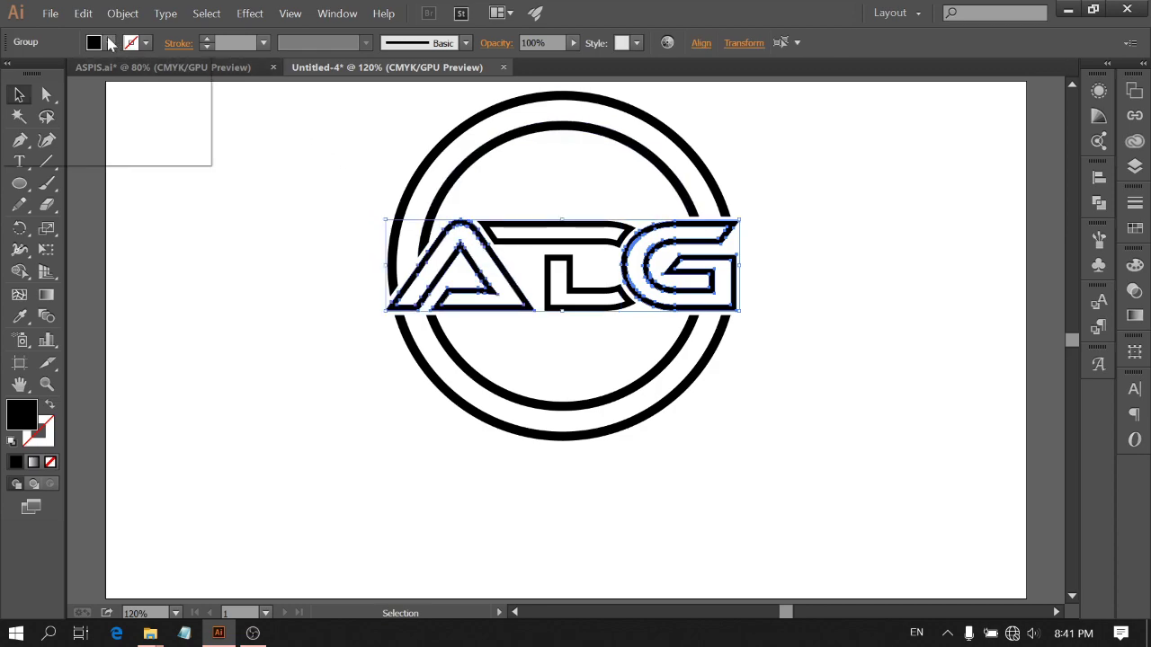
pyautogui.click(108, 43)
pyautogui.click(50, 72)
pyautogui.click(338, 360)
# Fill the outlined letter D between the A and G with light brown
pyautogui.click(507, 244)
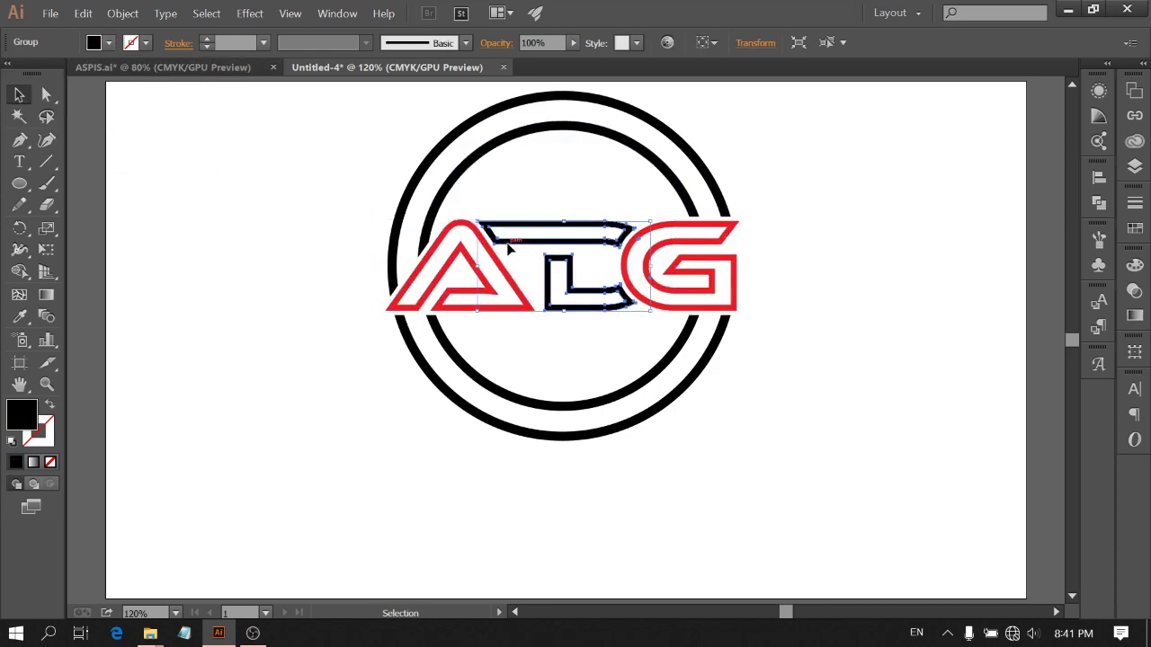
pyautogui.click(109, 43)
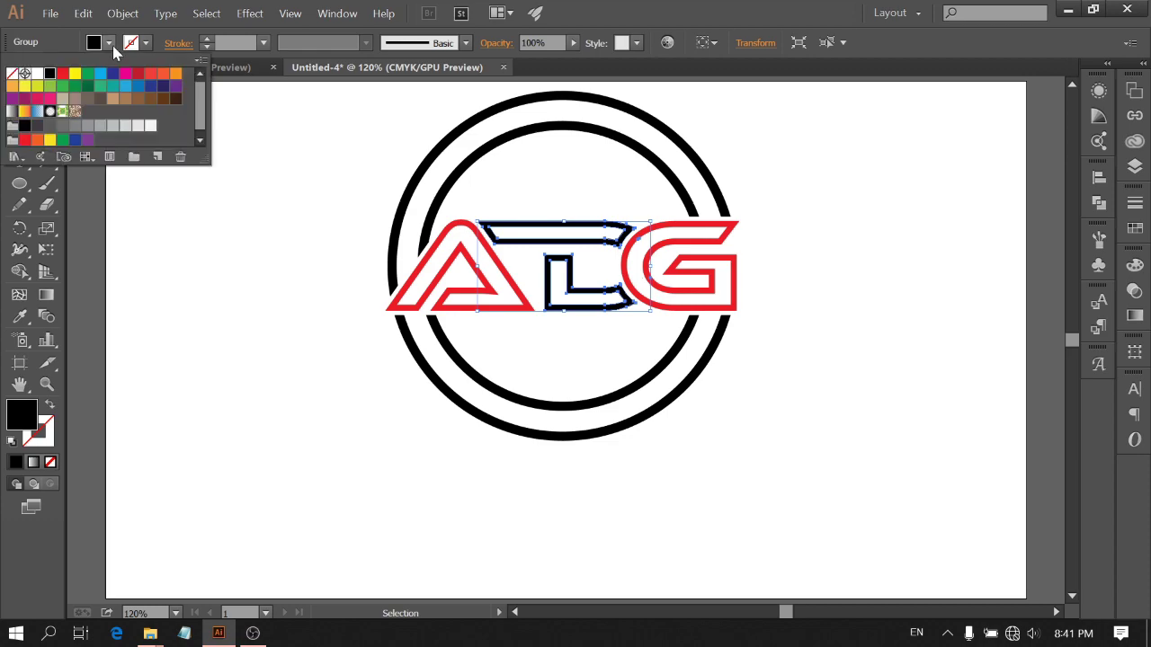
pyautogui.click(126, 100)
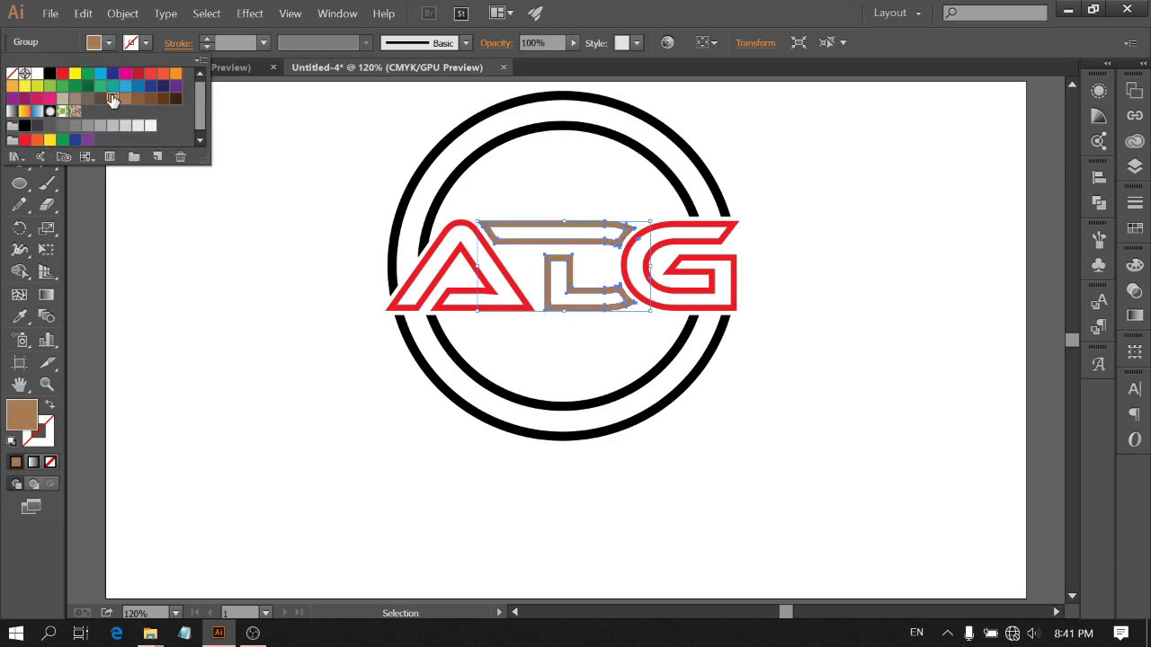
pyautogui.click(228, 262)
pyautogui.click(379, 471)
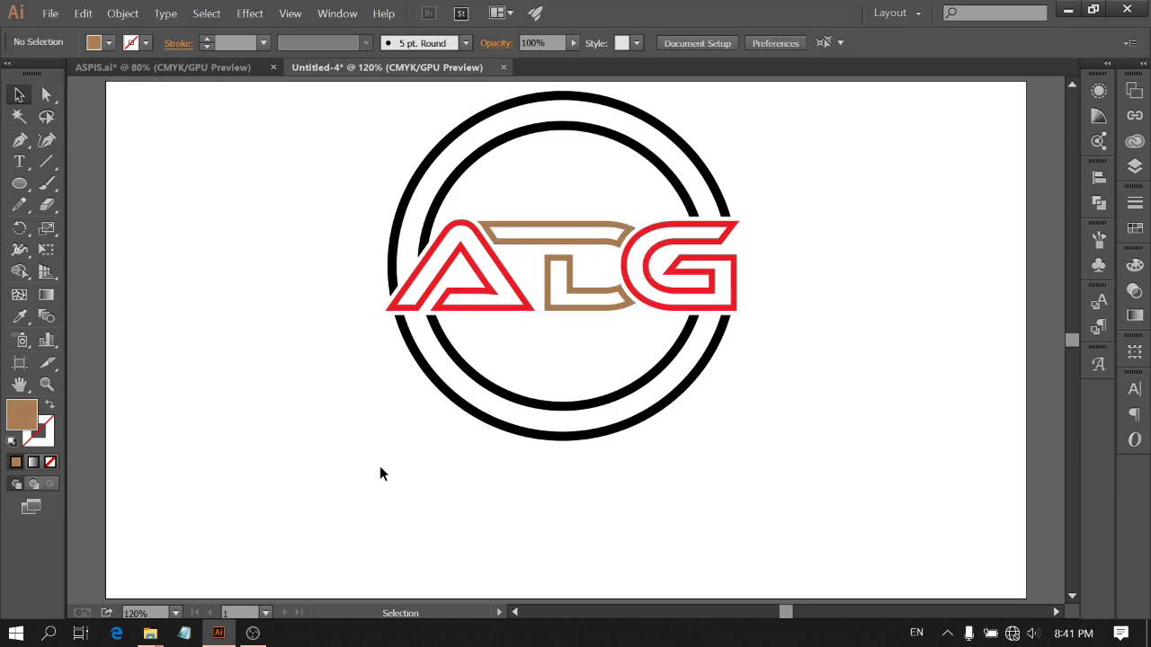
pyautogui.click(648, 382)
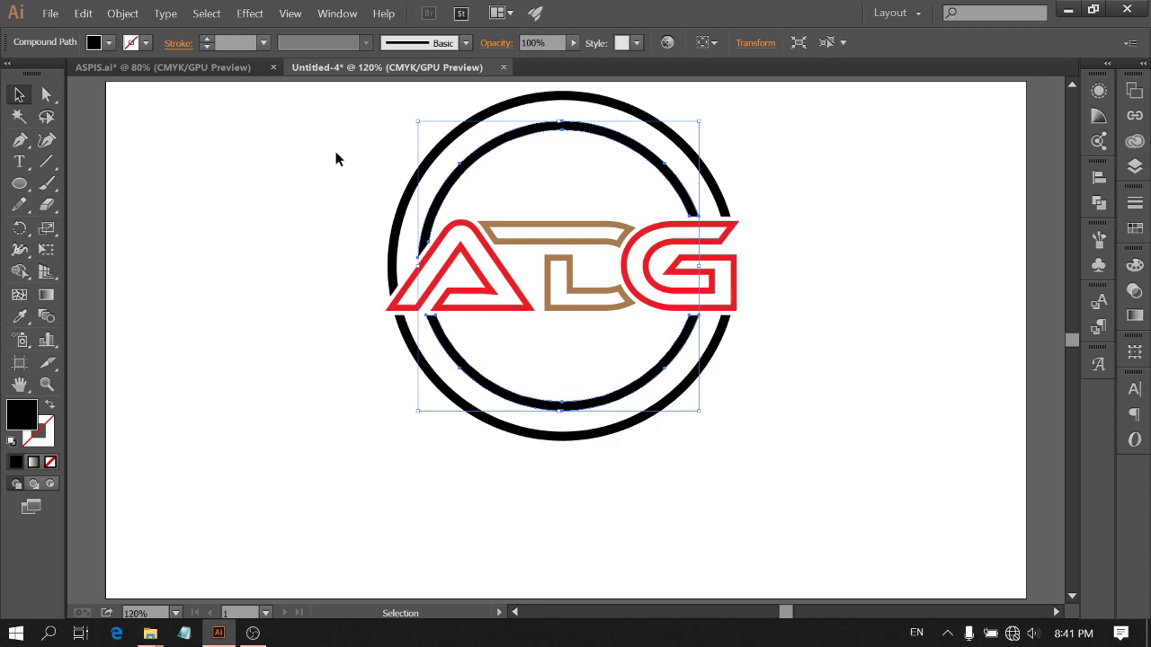
pyautogui.click(383, 382)
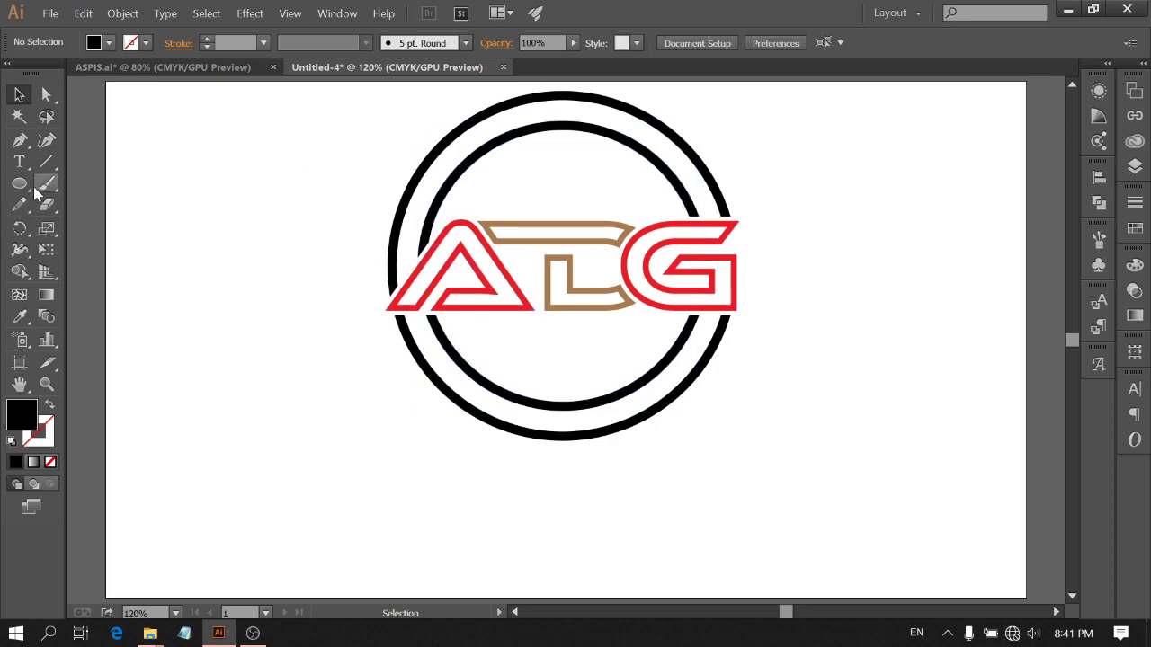
# Add the text "Aspis Defense" below the rings in Ethnocentric at 100 pt
pyautogui.click(19, 161)
pyautogui.click(388, 514)
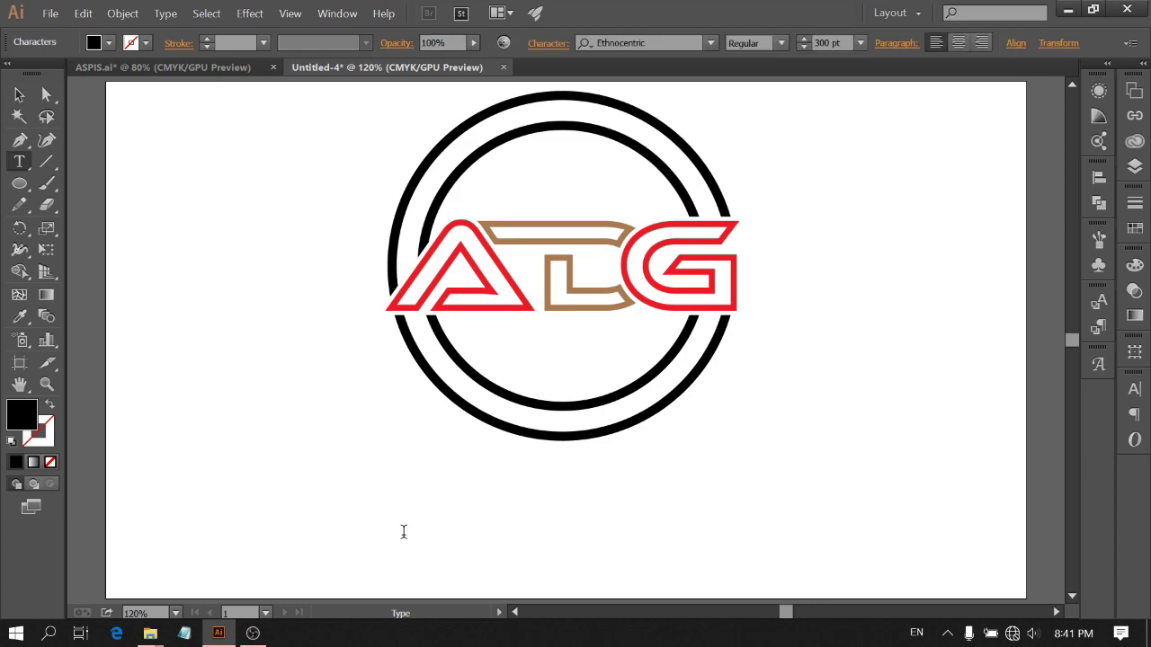
pyautogui.click(827, 43)
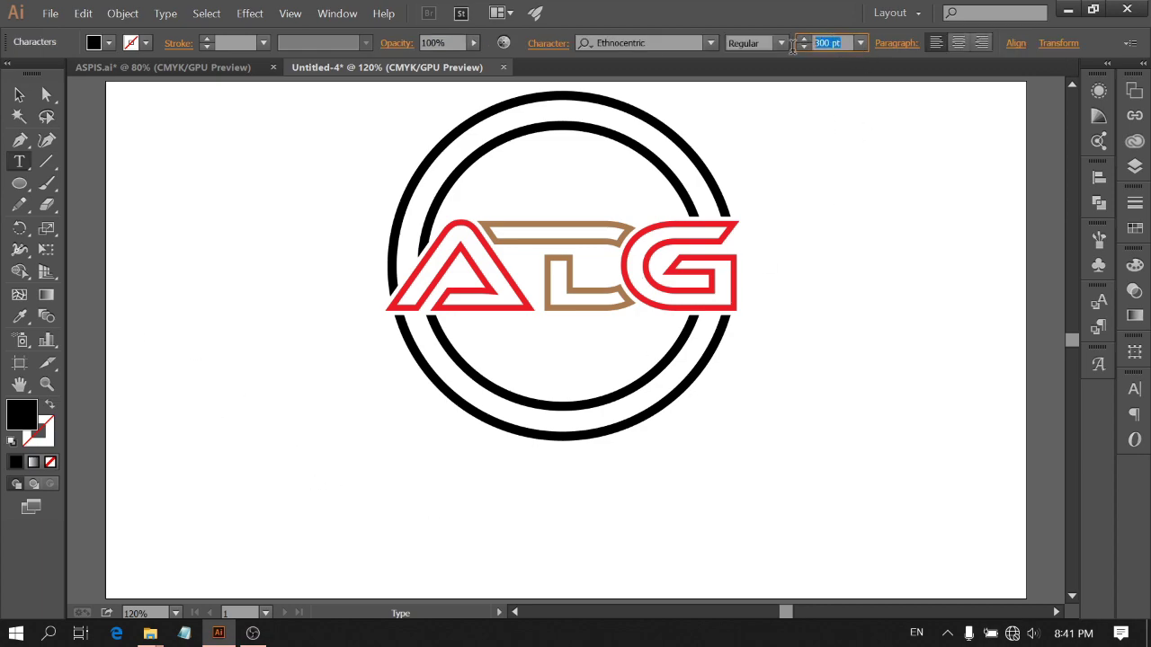
pyautogui.write('100')
pyautogui.press('Return')
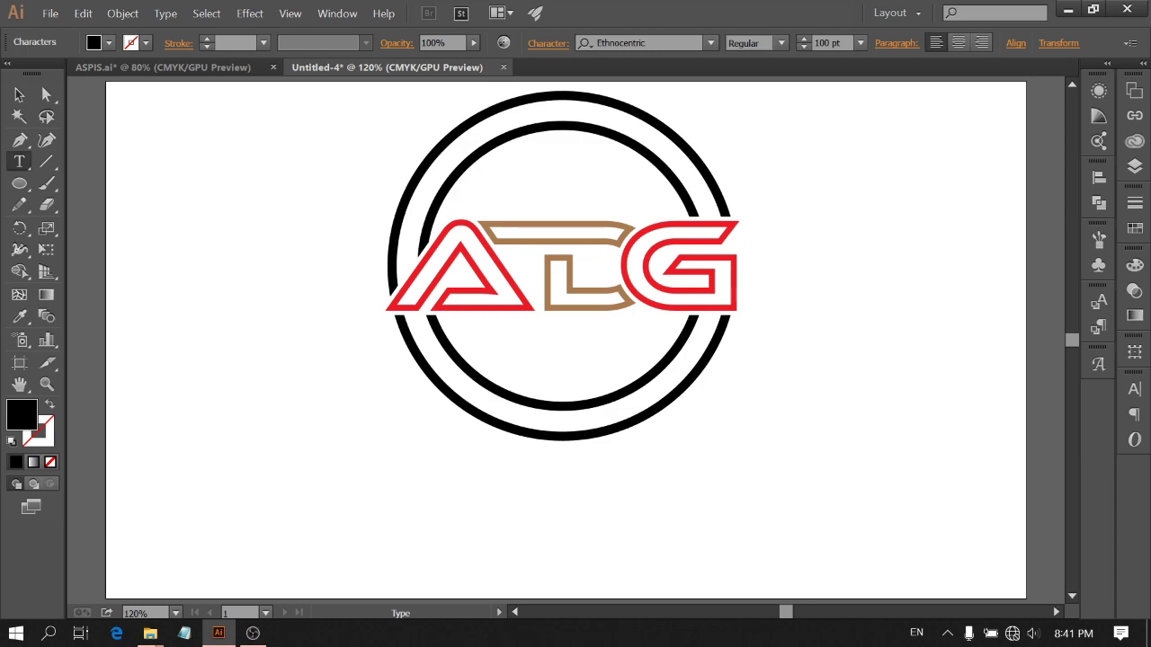
pyautogui.write('A')
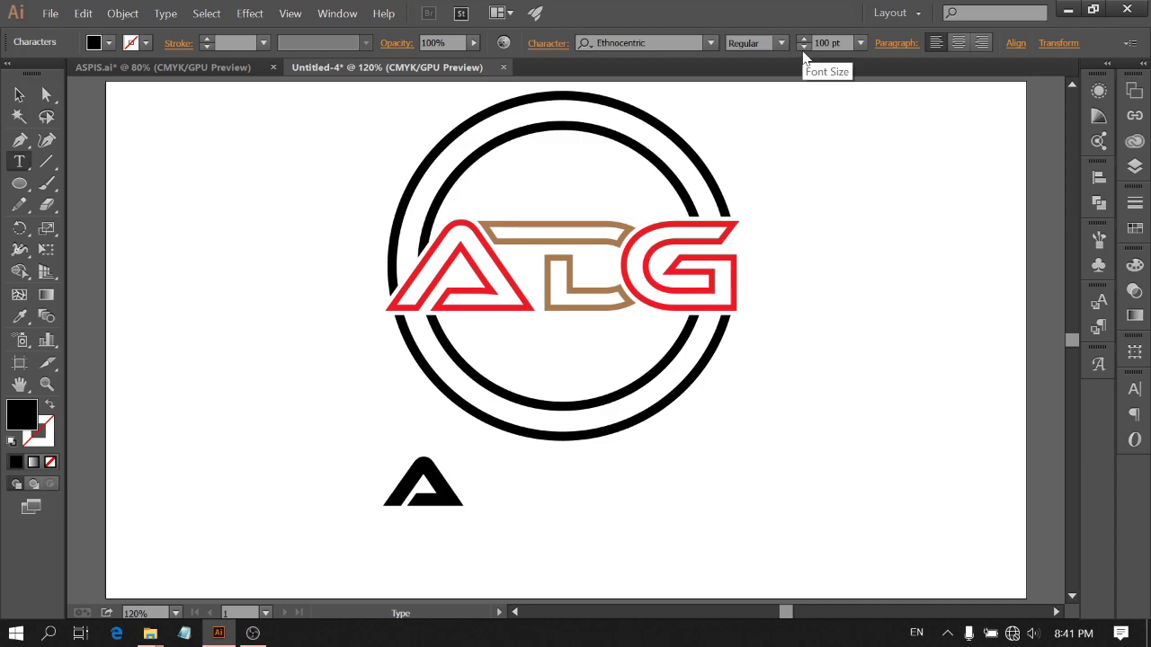
pyautogui.write('SPIS')
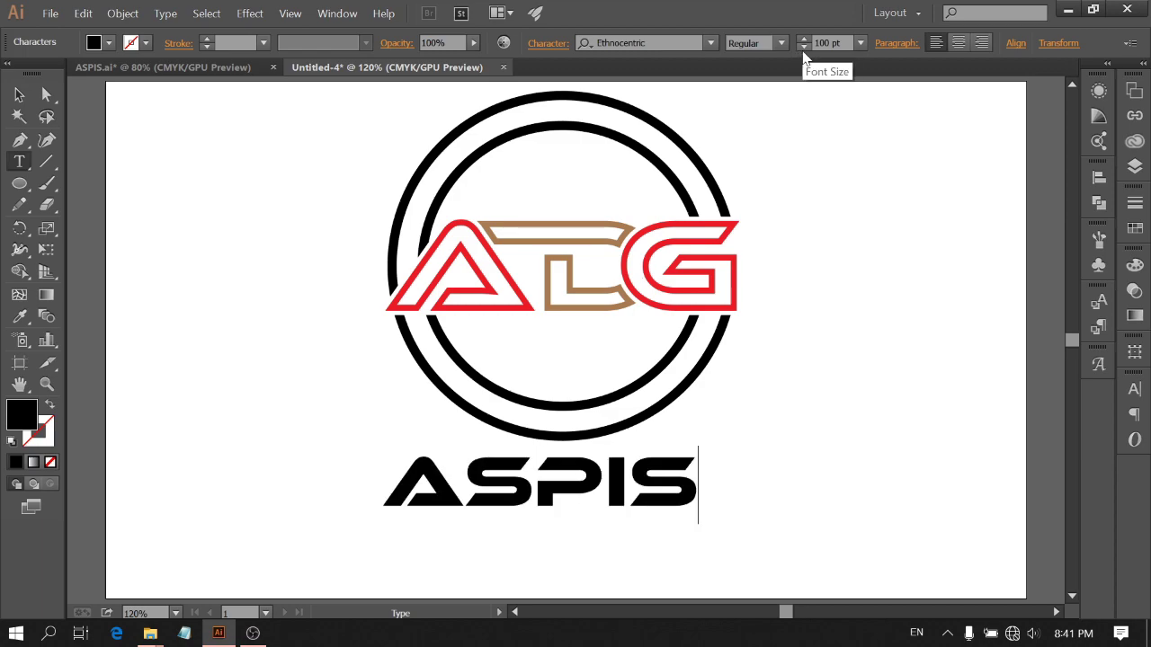
pyautogui.write(' DE')
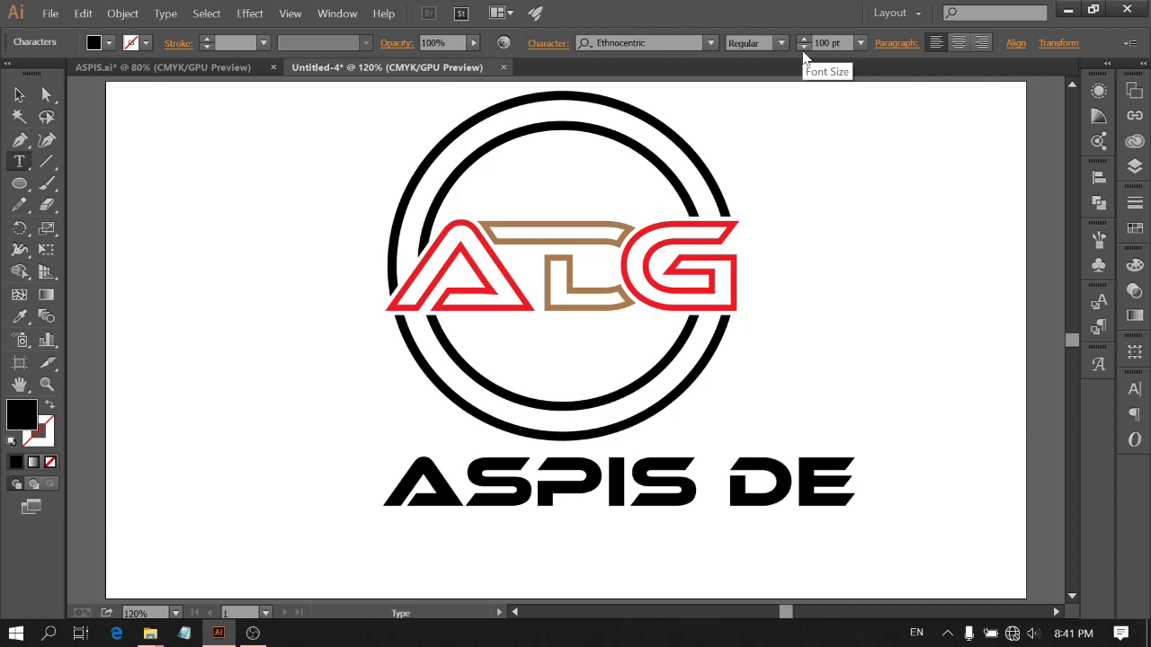
pyautogui.write('FENSE')
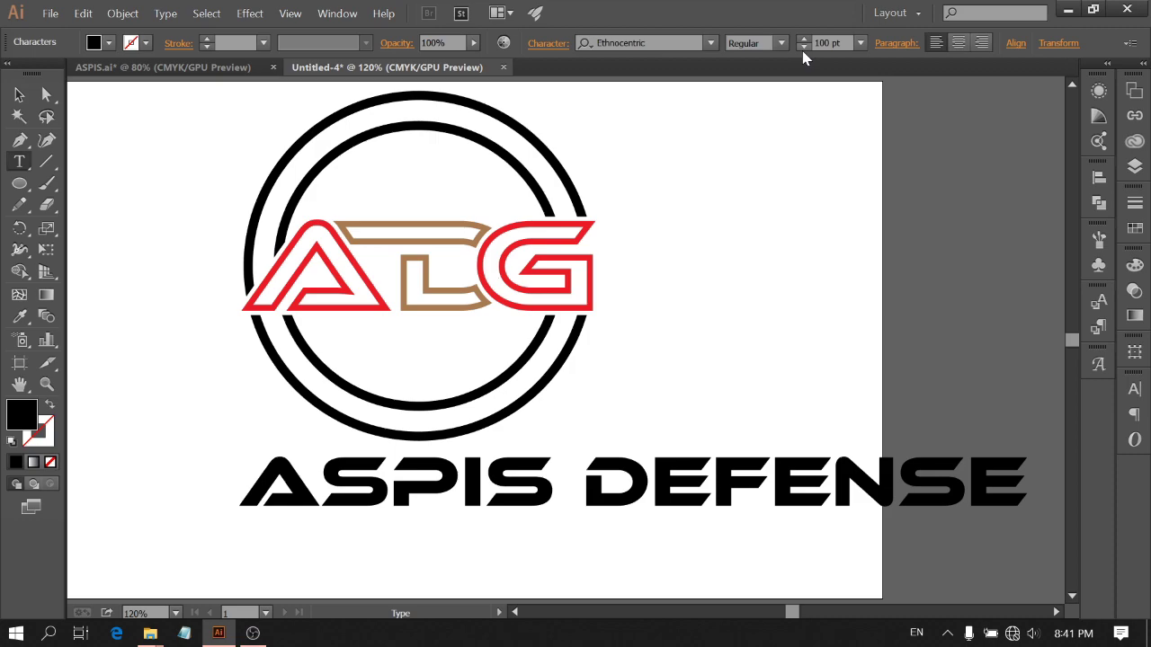
pyautogui.click(19, 94)
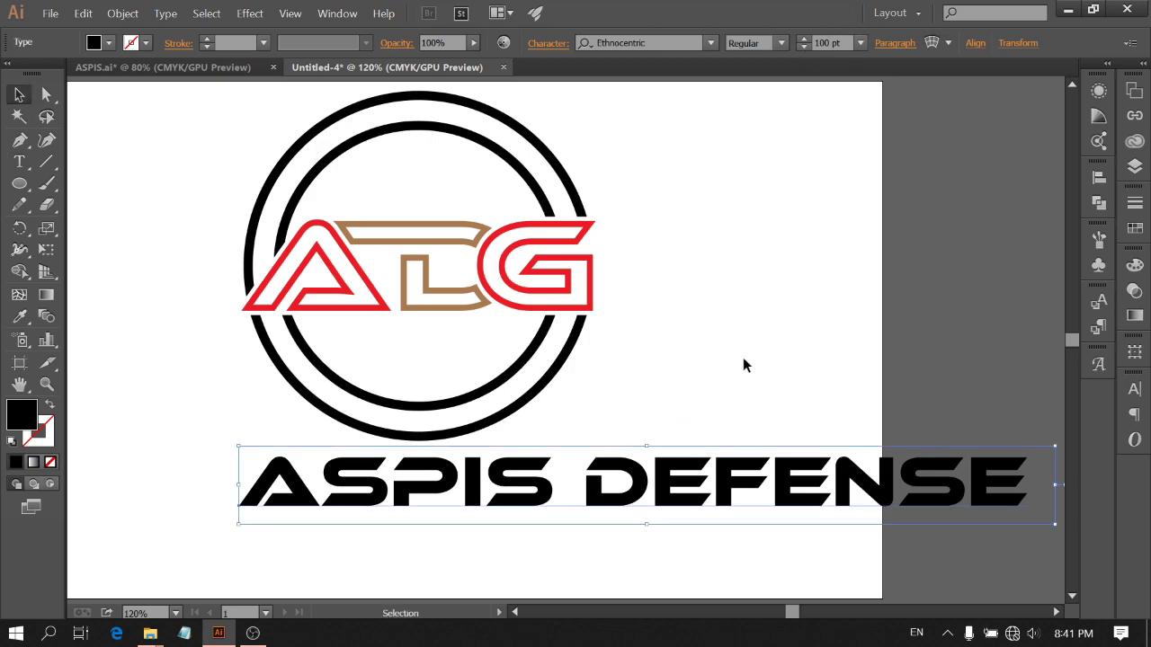
# Set the "Aspis Defense" text to Arial Rounded MT Bold and shift it left so it sits centred beneath the rings
pyautogui.click(714, 44)
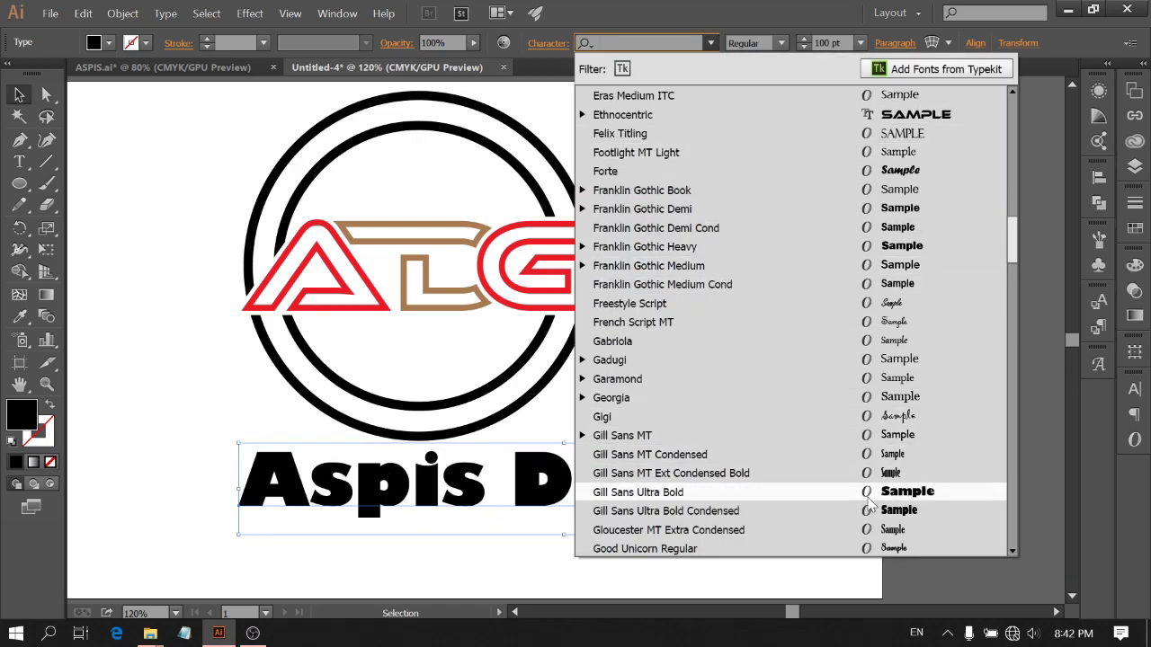
pyautogui.click(890, 492)
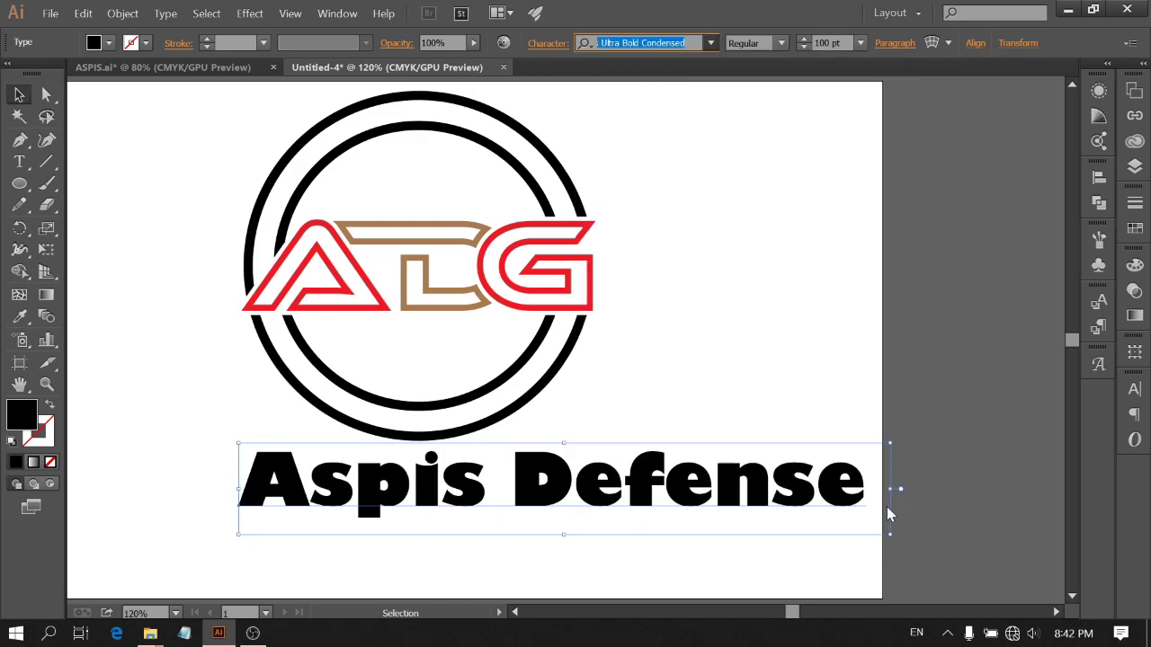
pyautogui.click(710, 43)
pyautogui.scroll(15, 927, 216)
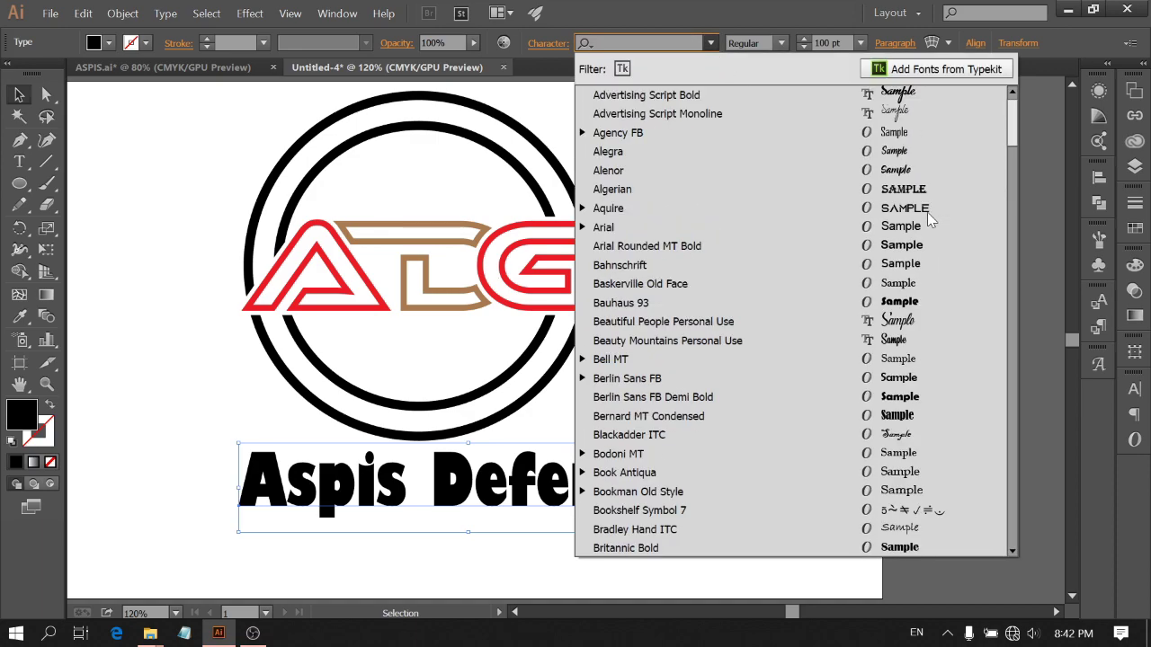
pyautogui.click(905, 248)
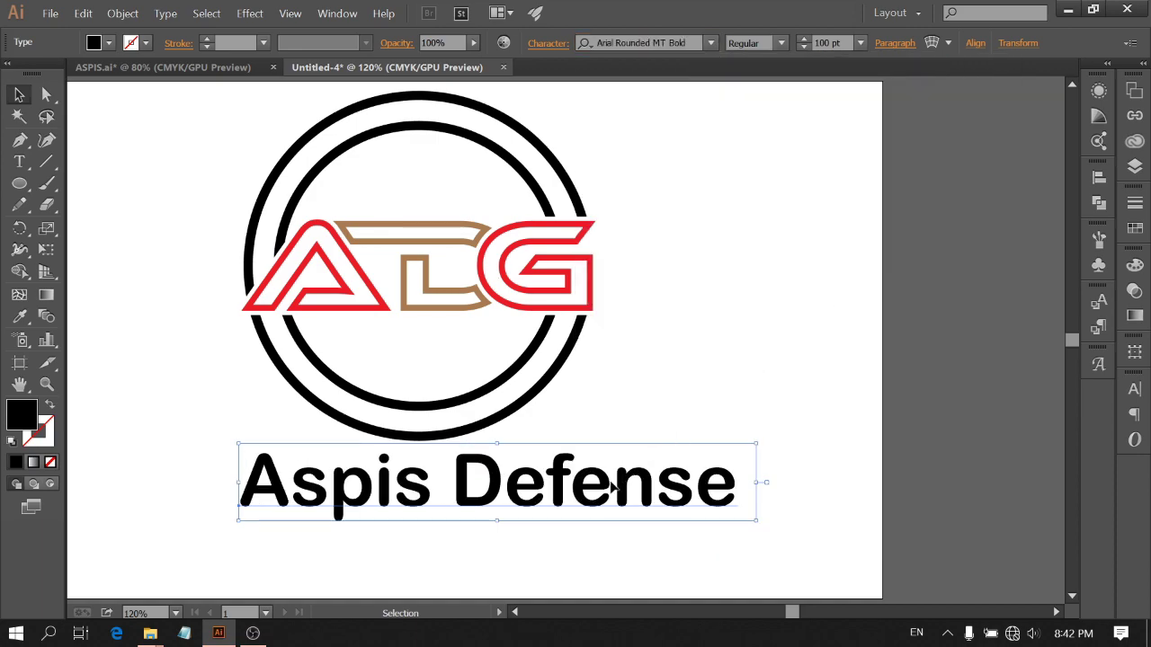
pyautogui.moveTo(618, 486); pyautogui.dragTo(494, 501)
pyautogui.click(703, 415)
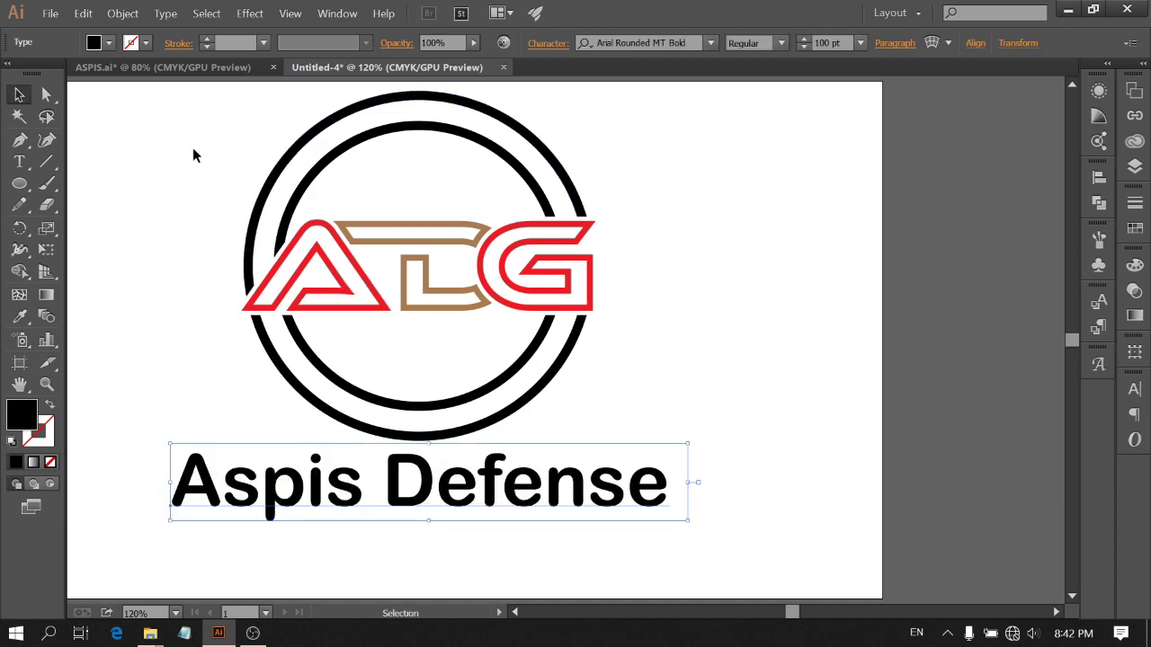
# Try to centre all the separate letters, rings and the "Aspis Defense" text horizontally on one another
pyautogui.moveTo(186, 146); pyautogui.dragTo(537, 552)
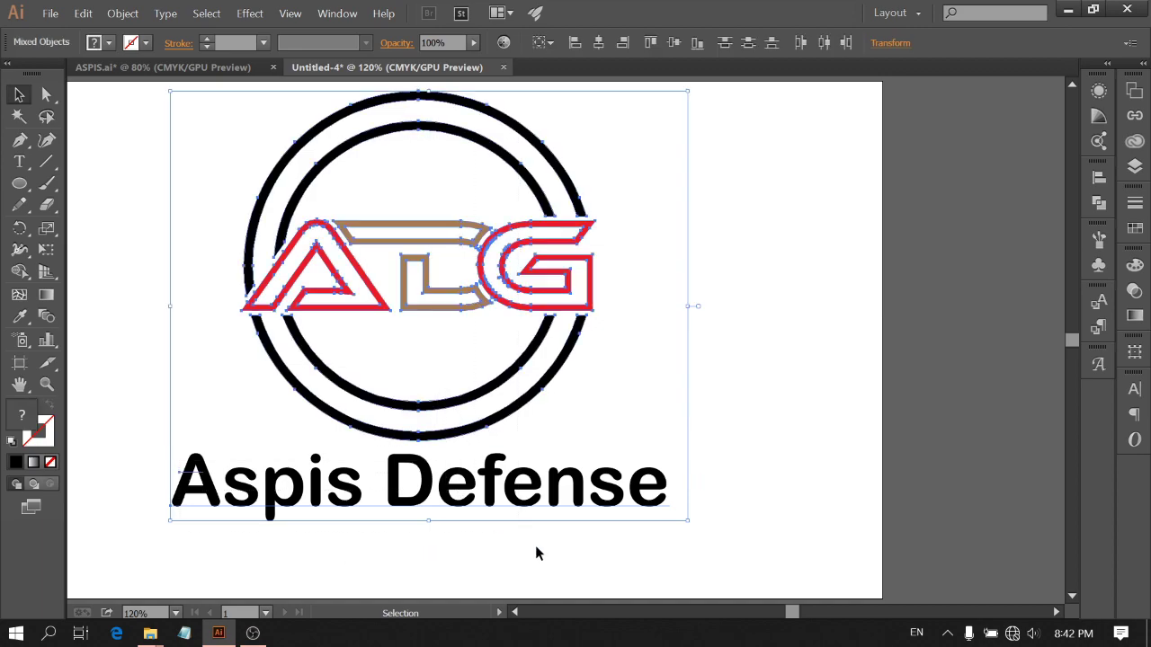
pyautogui.click(599, 45)
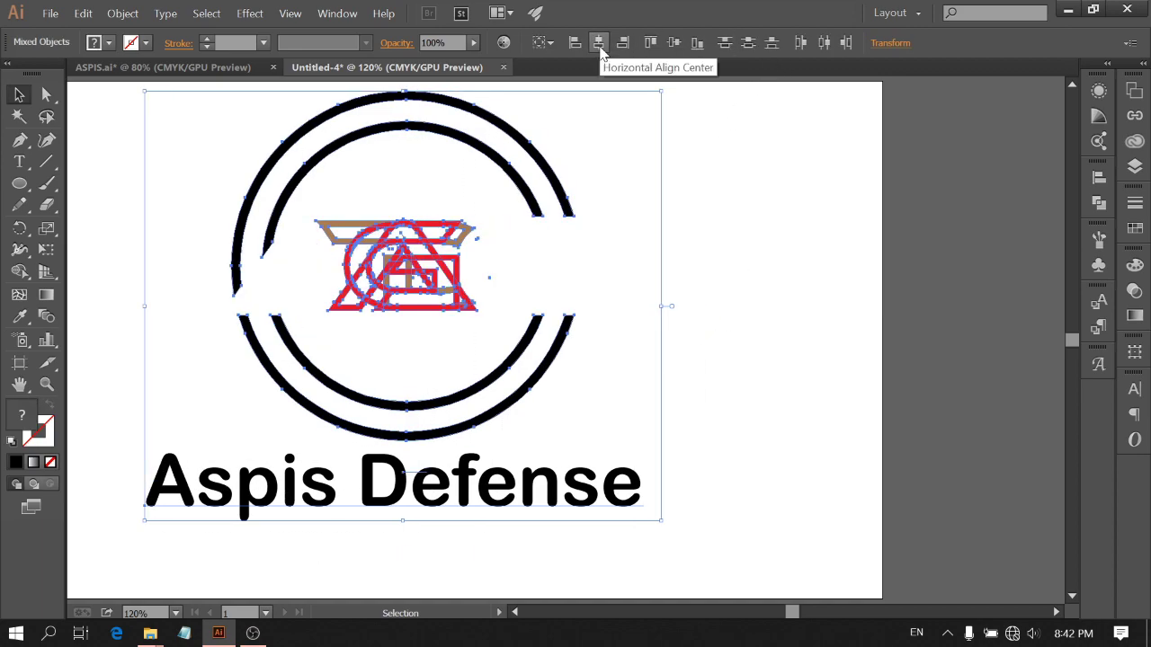
pyautogui.hotkey('ctrl', 'z')
# Group the ADG letters and the two rings into one object, leaving out the "Aspis Defense" text
pyautogui.click(739, 121)
pyautogui.moveTo(222, 171); pyautogui.dragTo(570, 354)
pyautogui.press('a')
pyautogui.hotkey('ctrl', 'g')
pyautogui.press('v')
# Align the grouped ring lettermark and the "Aspis Defense" text to their common horizontal centre
pyautogui.moveTo(187, 243); pyautogui.dragTo(372, 536)
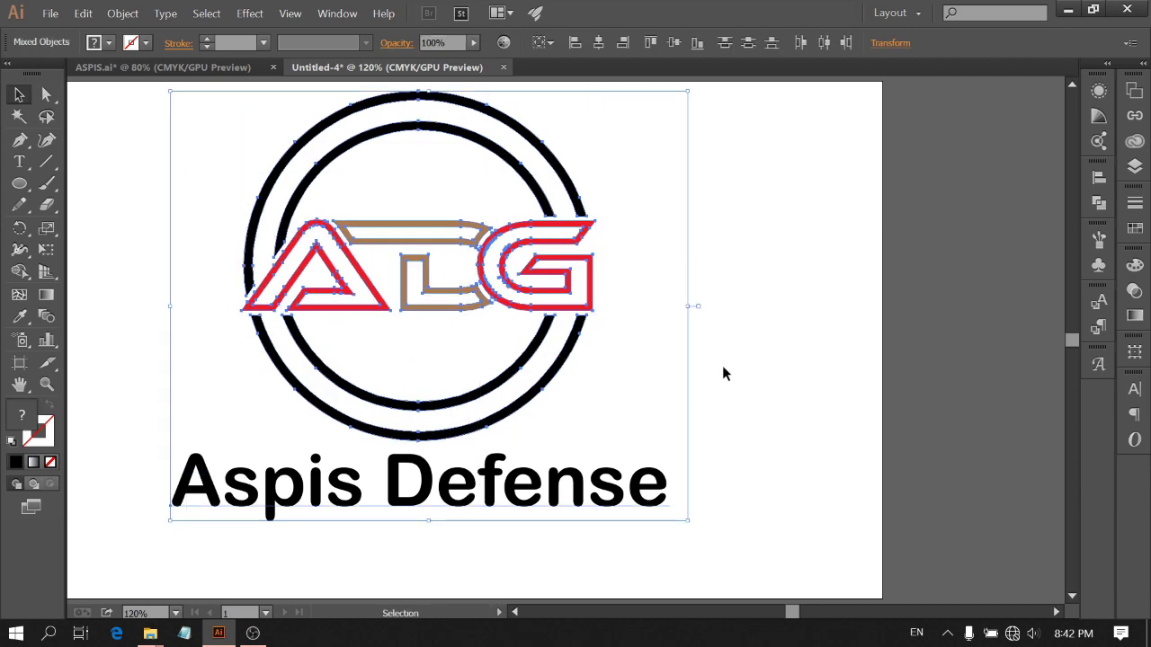
pyautogui.click(598, 43)
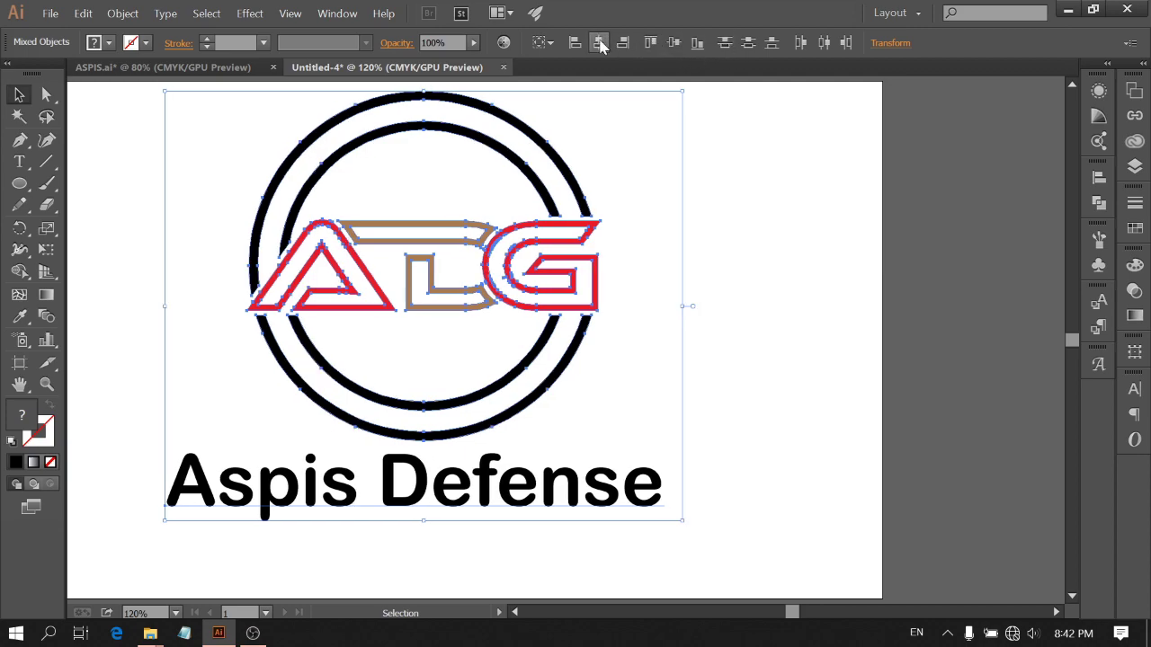
pyautogui.click(758, 254)
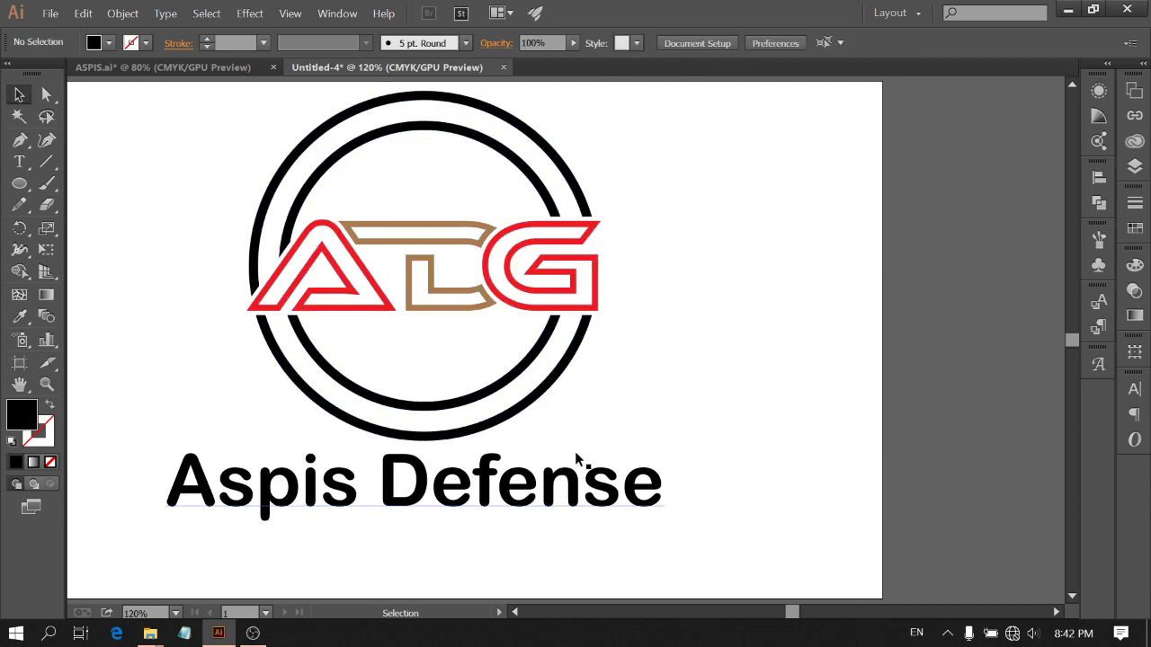
pyautogui.click(443, 488)
pyautogui.click(795, 423)
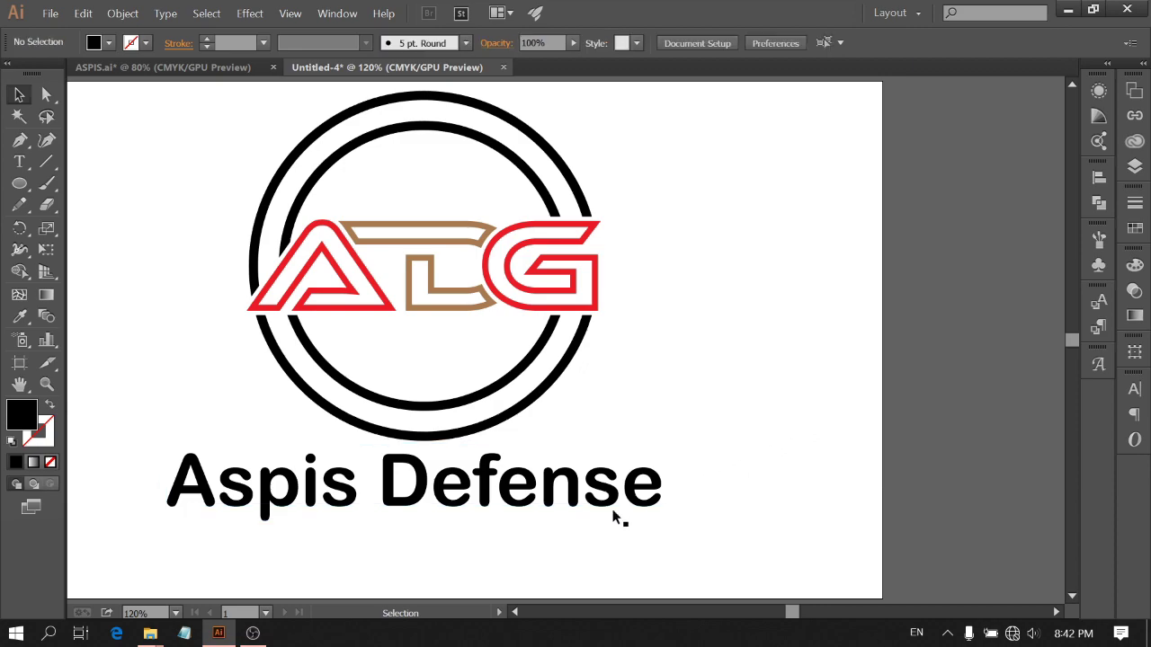
# Add the text "Group" beneath "Aspis Defense" in Arial Rounded MT Bold at 100 pt
pyautogui.click(19, 162)
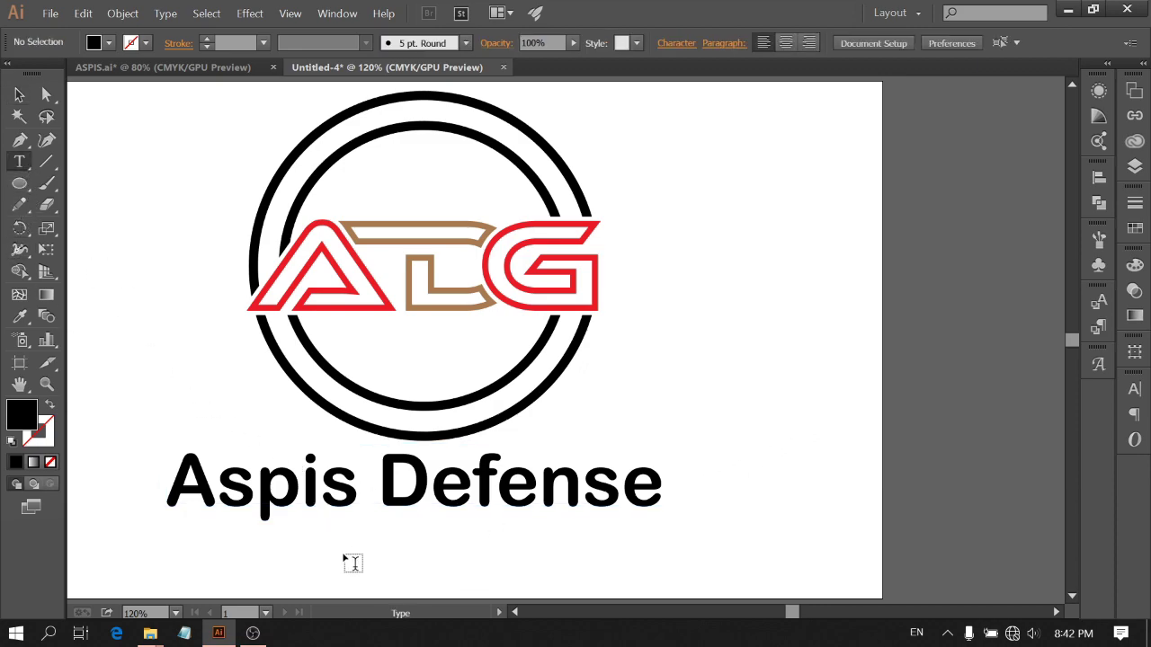
pyautogui.click(357, 584)
pyautogui.write('gR')
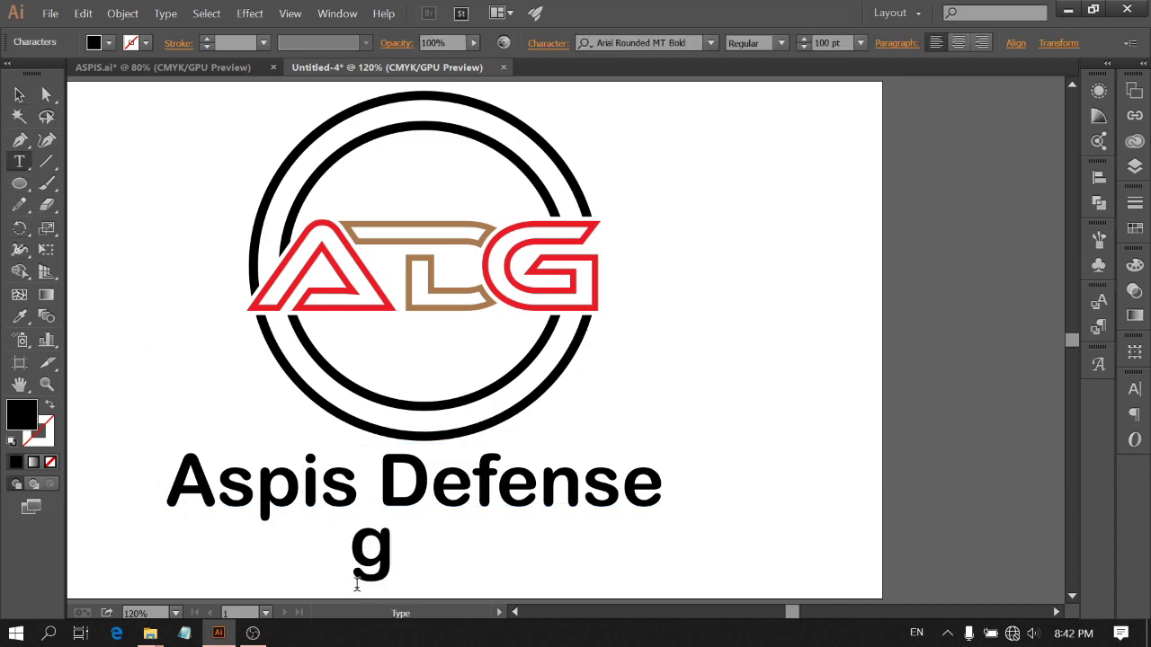
pyautogui.press('BackSpace')
pyautogui.press('BackSpace')
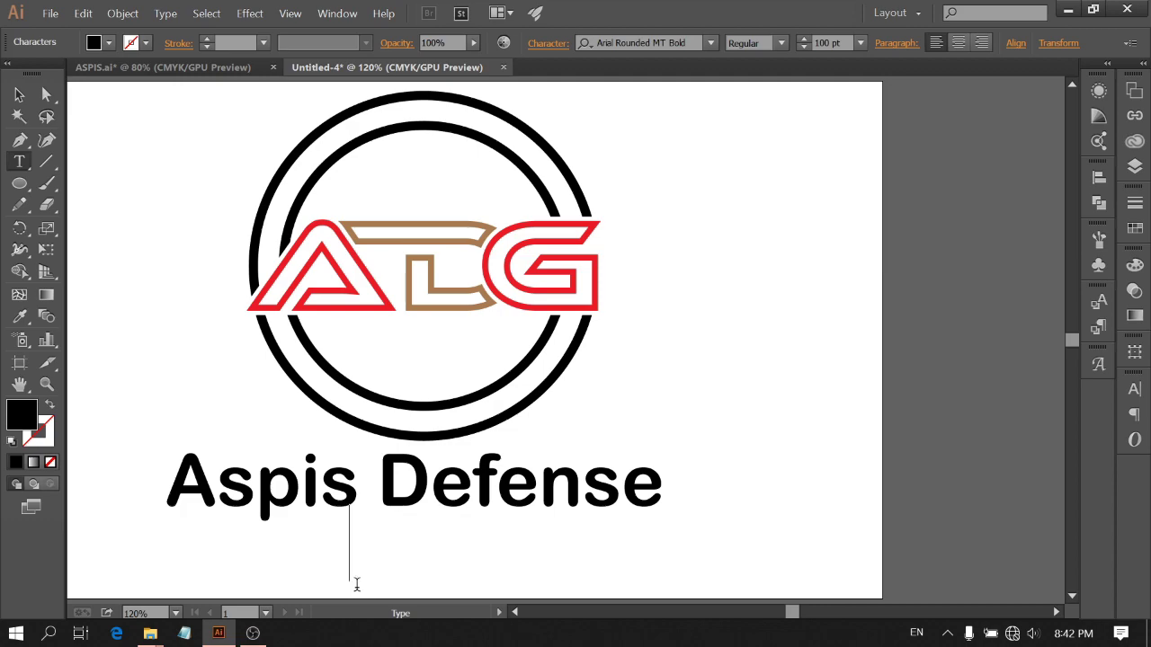
pyautogui.write('Group')
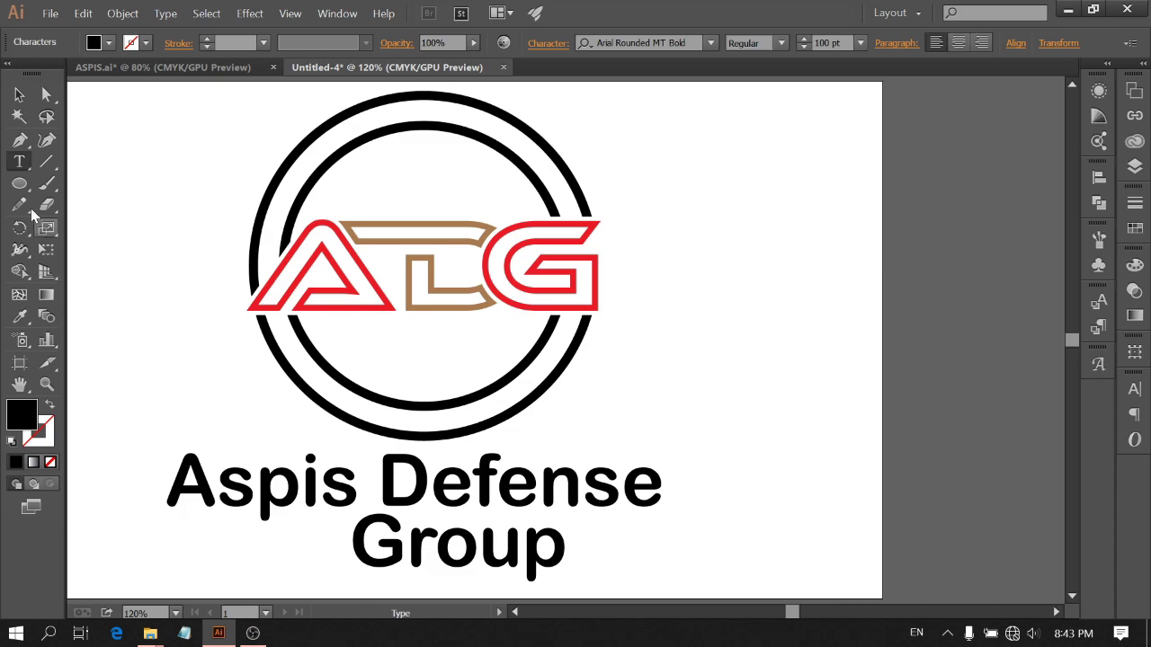
# Change the font of the "Group" text to Baskerville Old Face
pyautogui.click(18, 94)
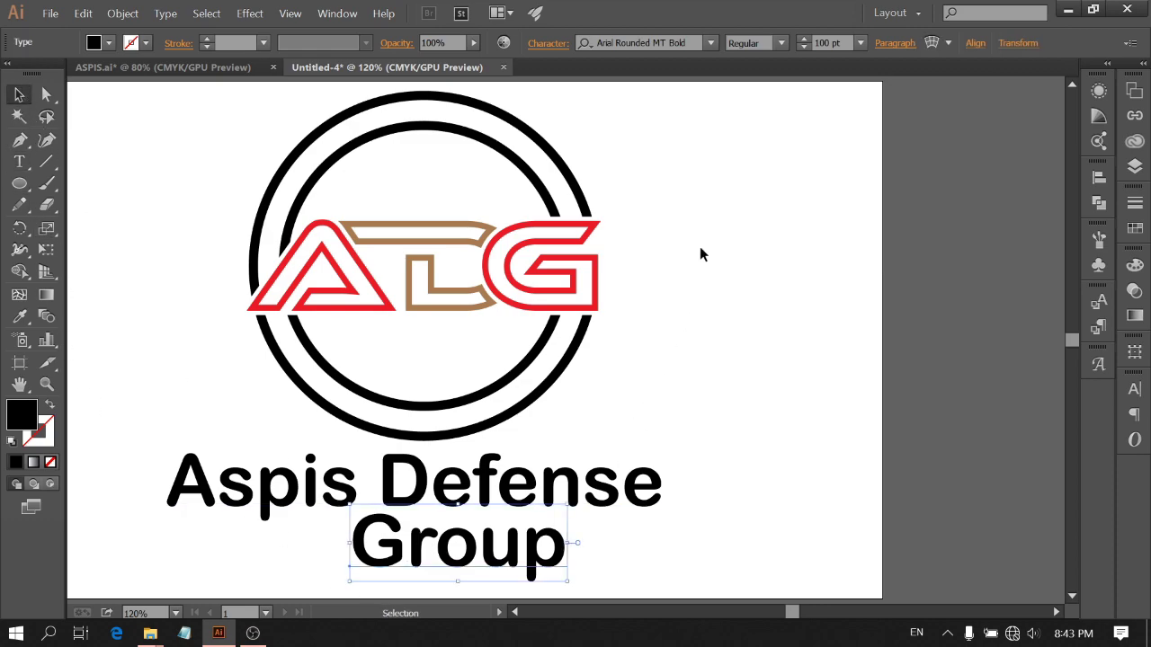
pyautogui.click(710, 42)
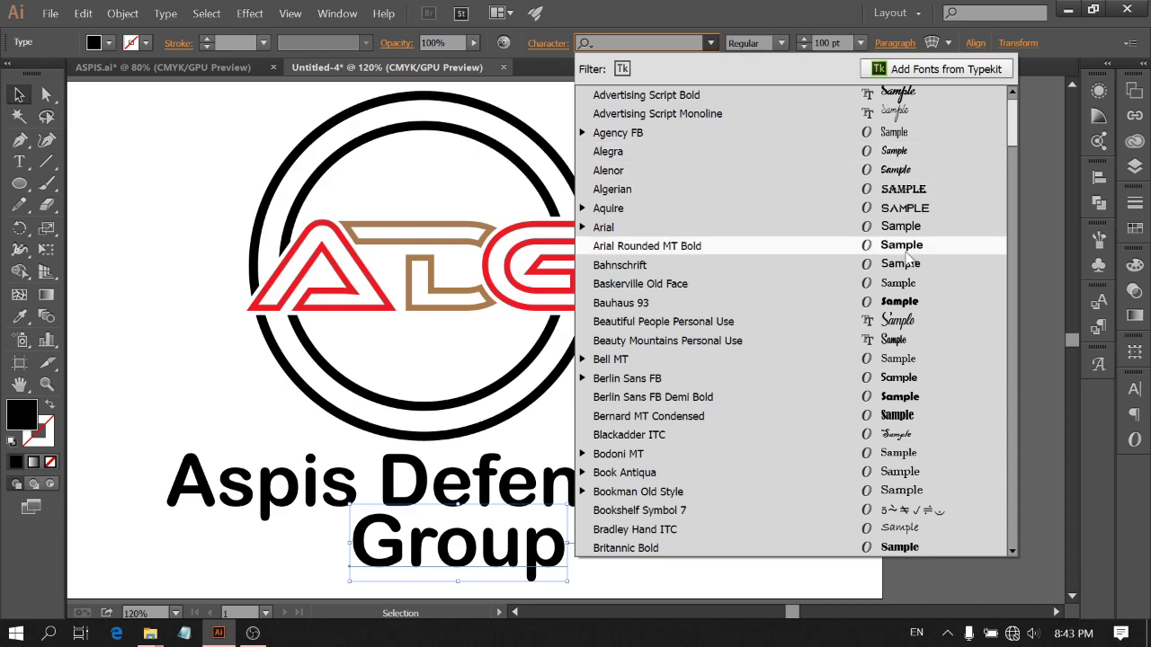
pyautogui.click(904, 283)
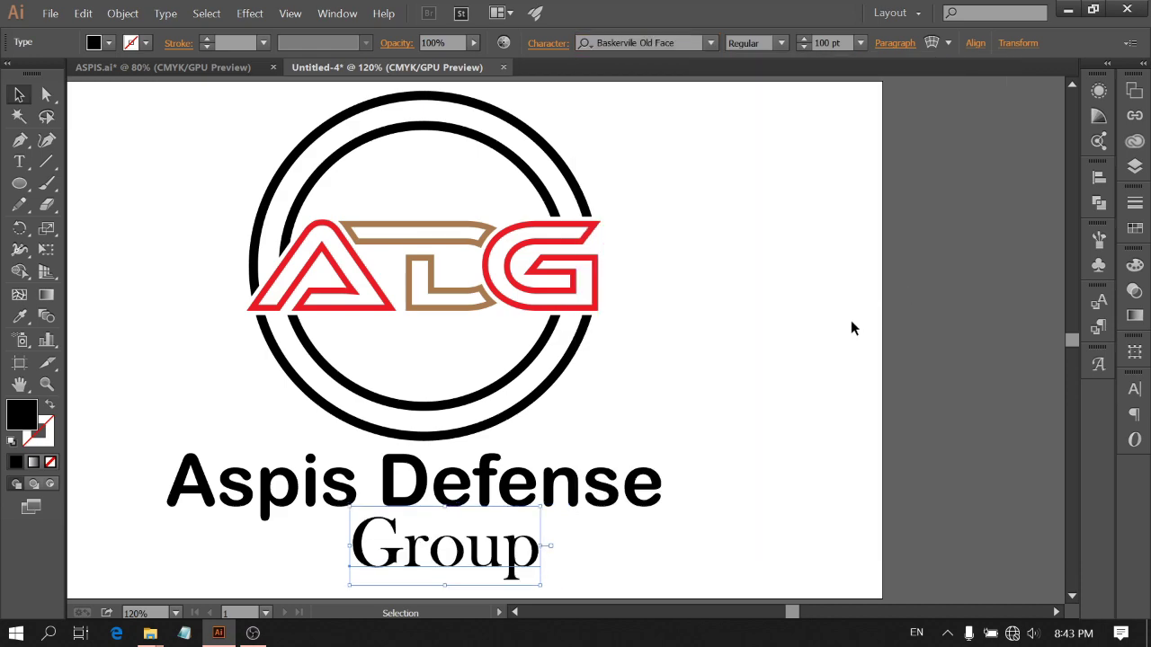